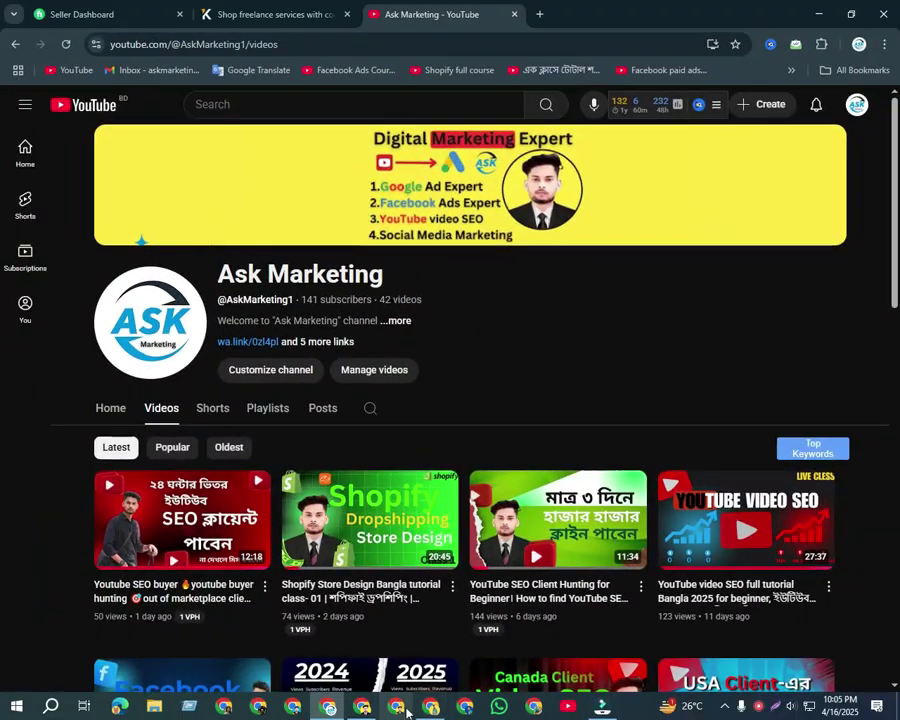
Switch to the other browser profile, search Google for "facebook ads manager" and open the Ads Manager campaigns page
{"action": "mouse_move", "coordinate": [370, 713]}
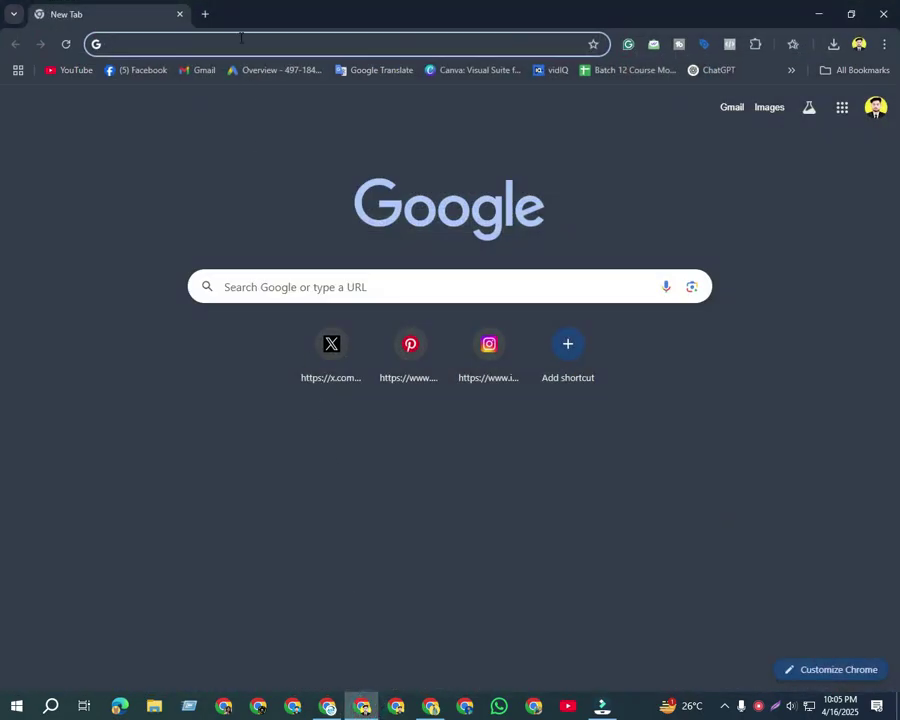
{"action": "left_click", "coordinate": [239, 37]}
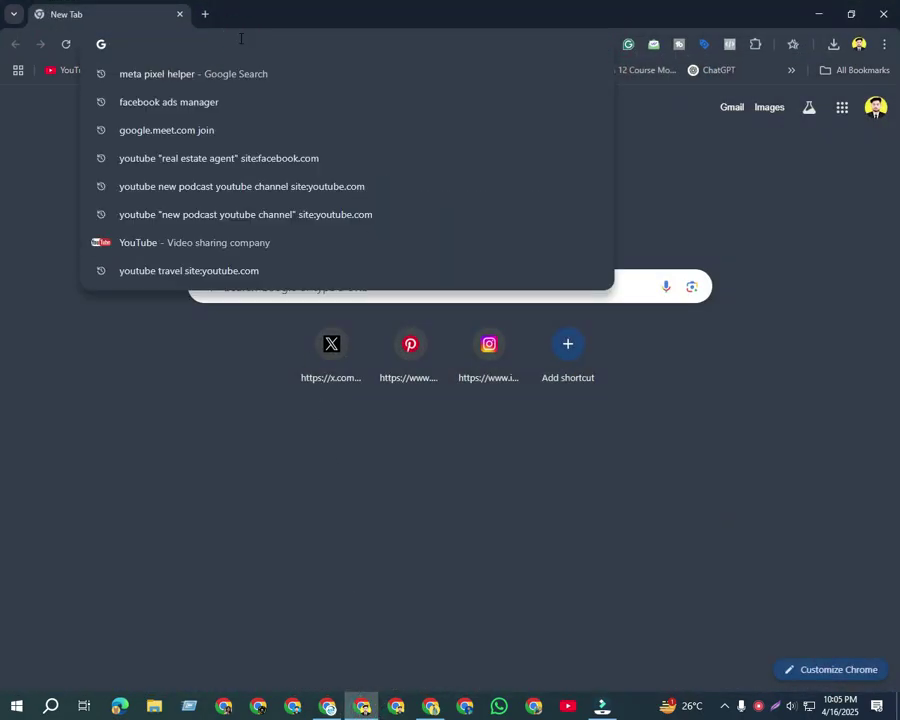
{"action": "type", "text": "face"}
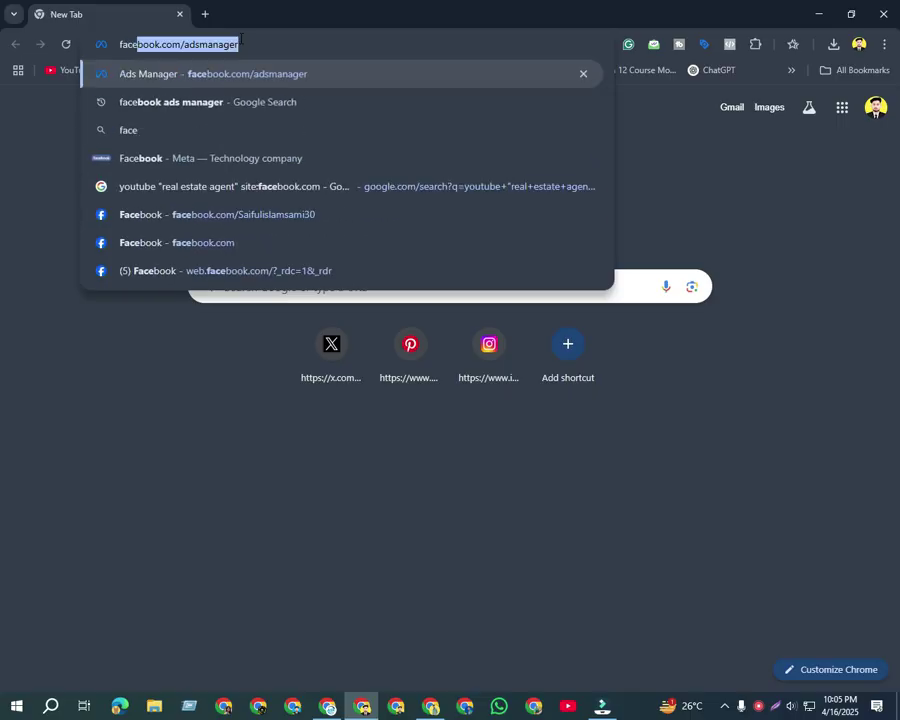
{"action": "type", "text": "v"}
{"action": "key", "text": "BackSpace"}
{"action": "type", "text": "book"}
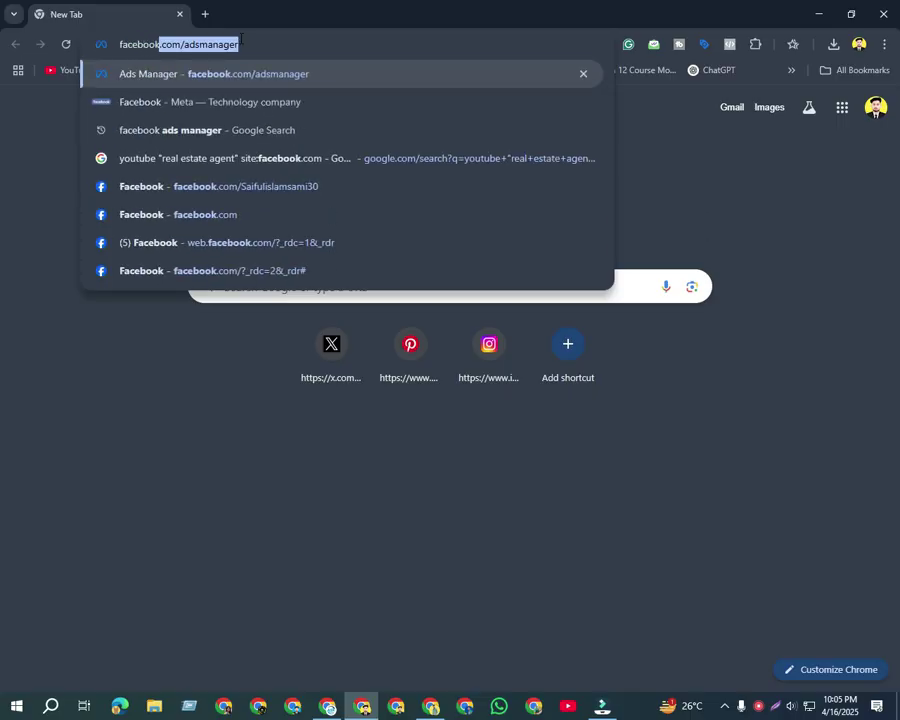
{"action": "key", "text": "BackSpace"}
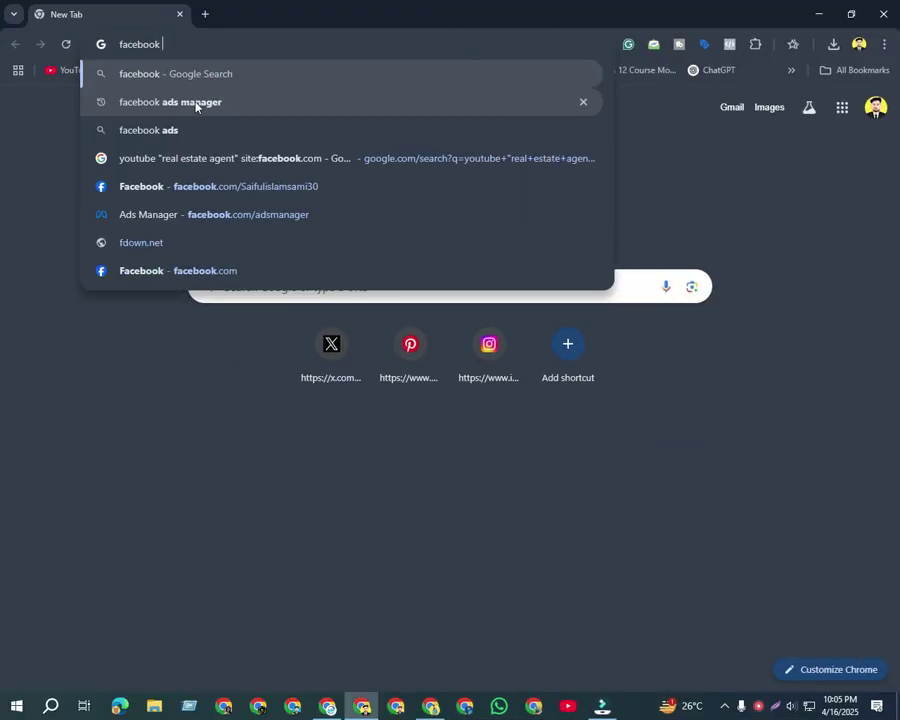
{"action": "left_click", "coordinate": [195, 102]}
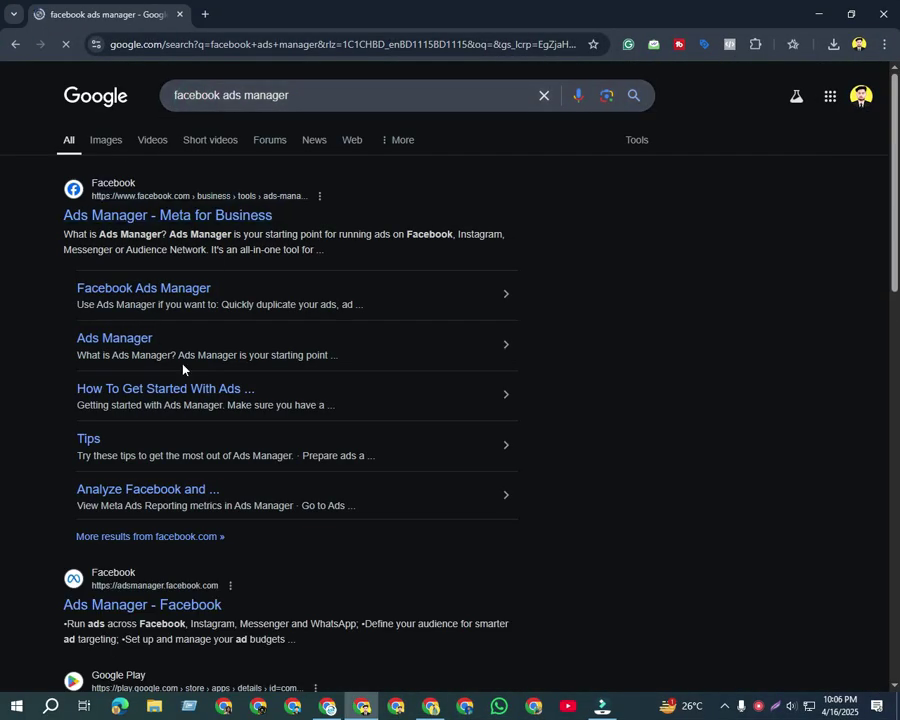
{"action": "scroll", "coordinate": [181, 374], "scroll_direction": "down", "scroll_amount": 3}
{"action": "left_click", "coordinate": [129, 325]}
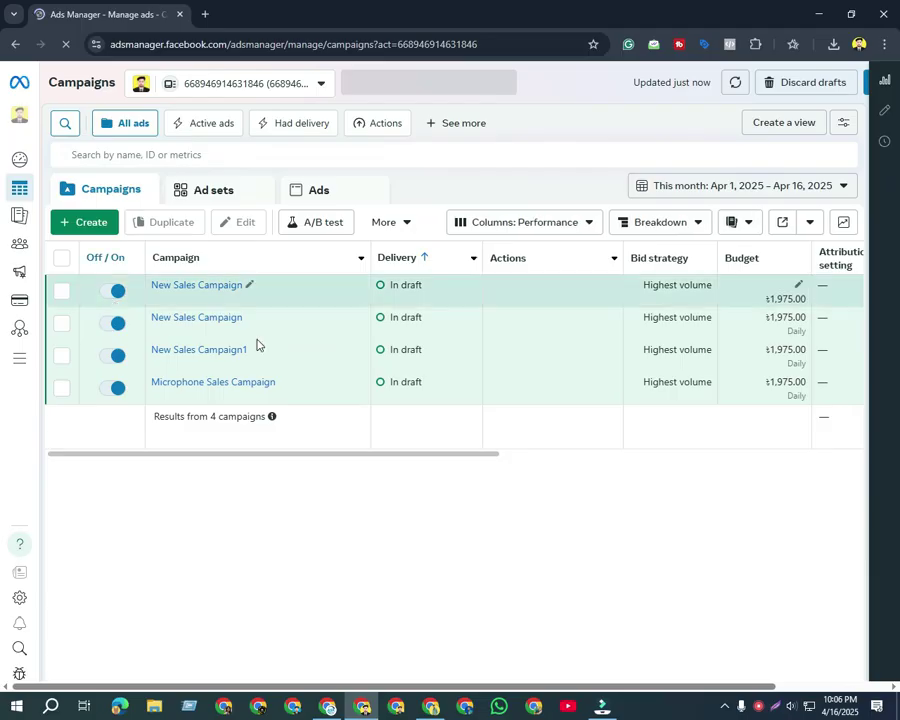
Dismiss the payment method notice and view the business portfolios and ad accounts available in Ads Manager
{"action": "left_click", "coordinate": [322, 85]}
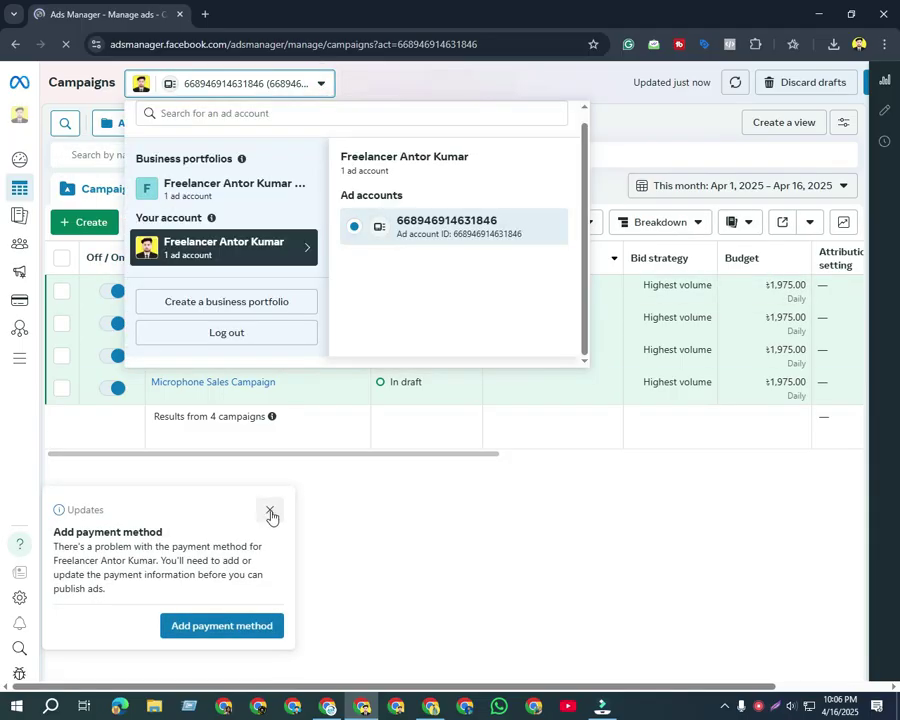
{"action": "left_click", "coordinate": [270, 510]}
{"action": "left_click", "coordinate": [320, 84]}
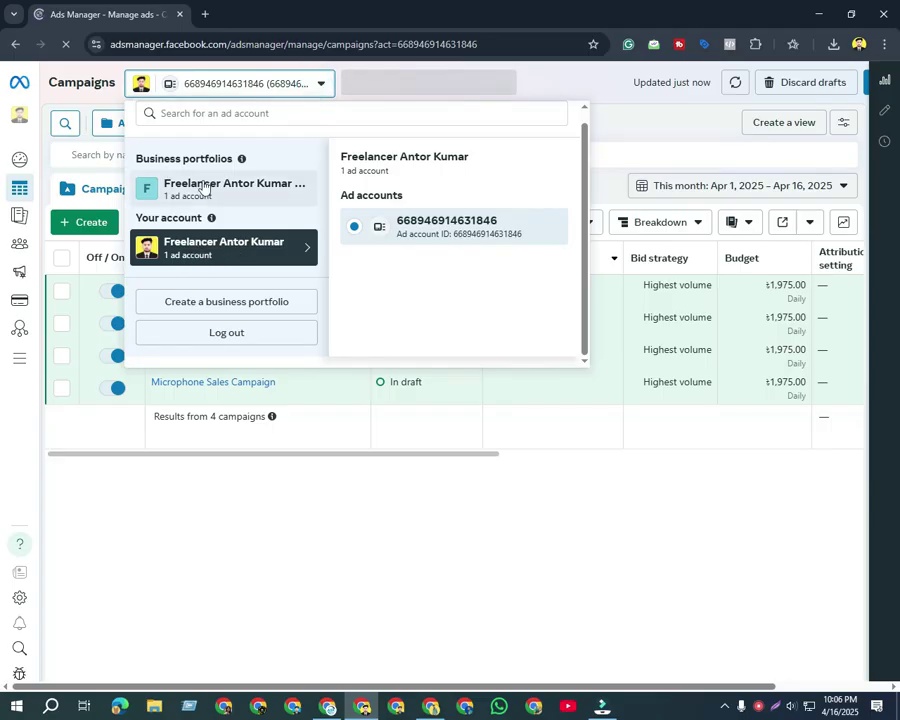
{"action": "left_click", "coordinate": [331, 540]}
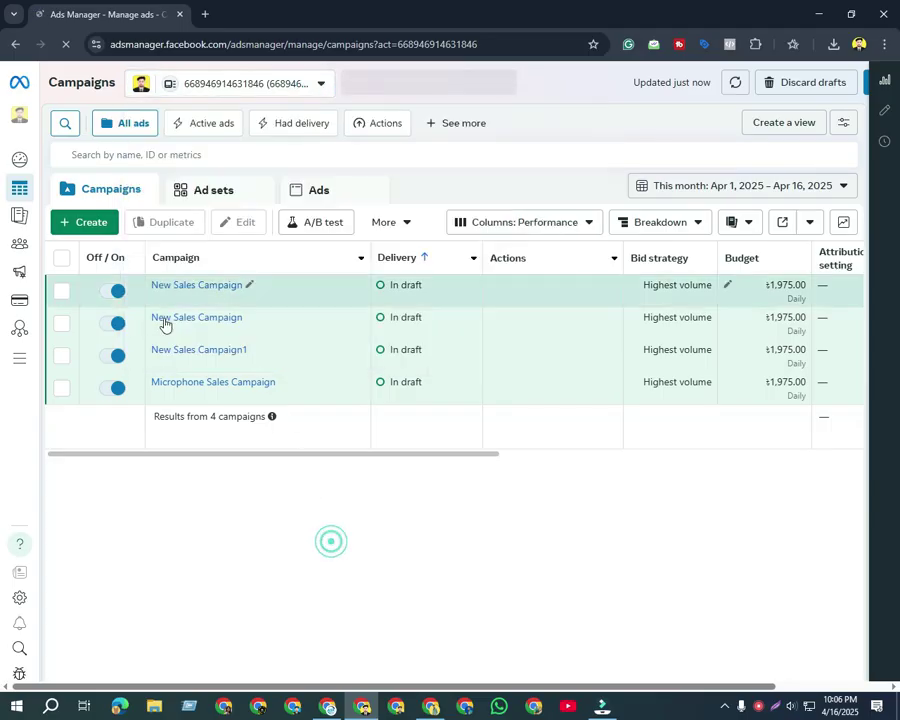
Switch to the browser window with the WordPress dashboard and open the live site in a new tab
{"action": "left_click", "coordinate": [431, 706]}
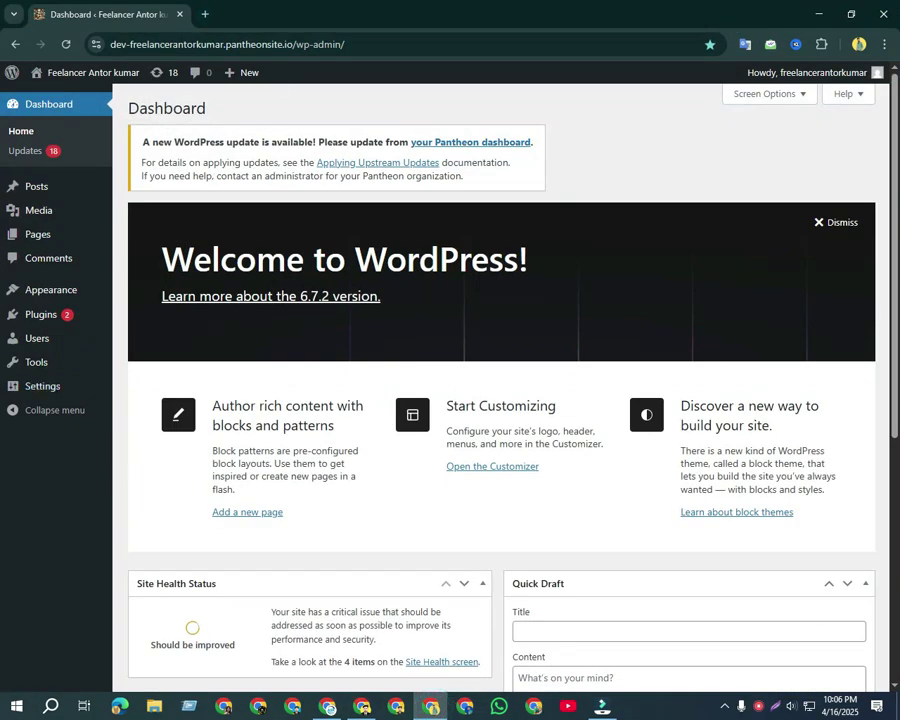
{"action": "mouse_move", "coordinate": [133, 80]}
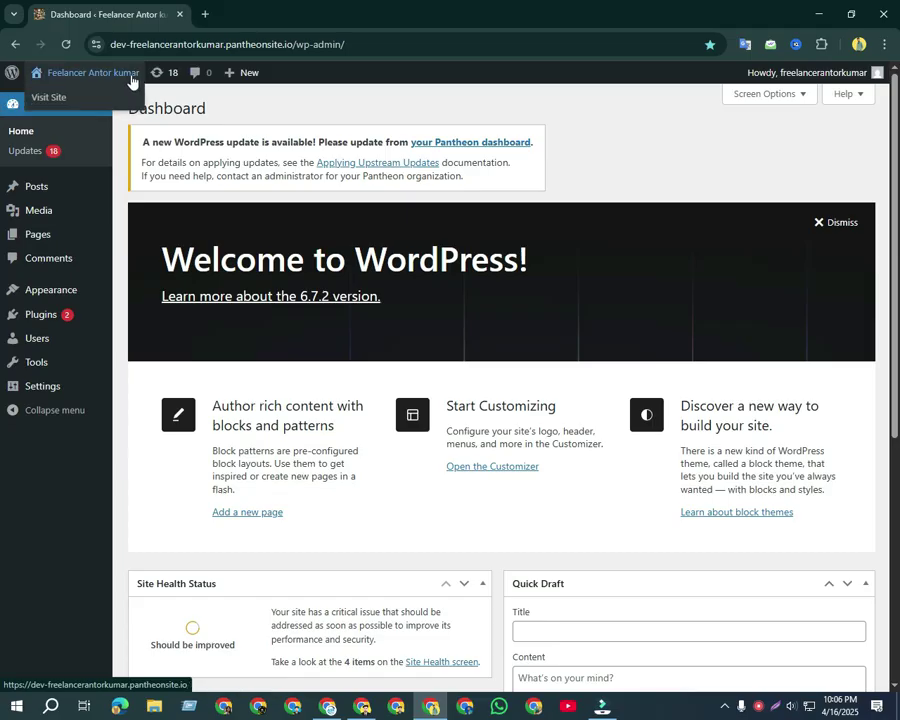
{"action": "right_click", "coordinate": [68, 103]}
{"action": "left_click", "coordinate": [82, 114]}
{"action": "left_click", "coordinate": [275, 10]}
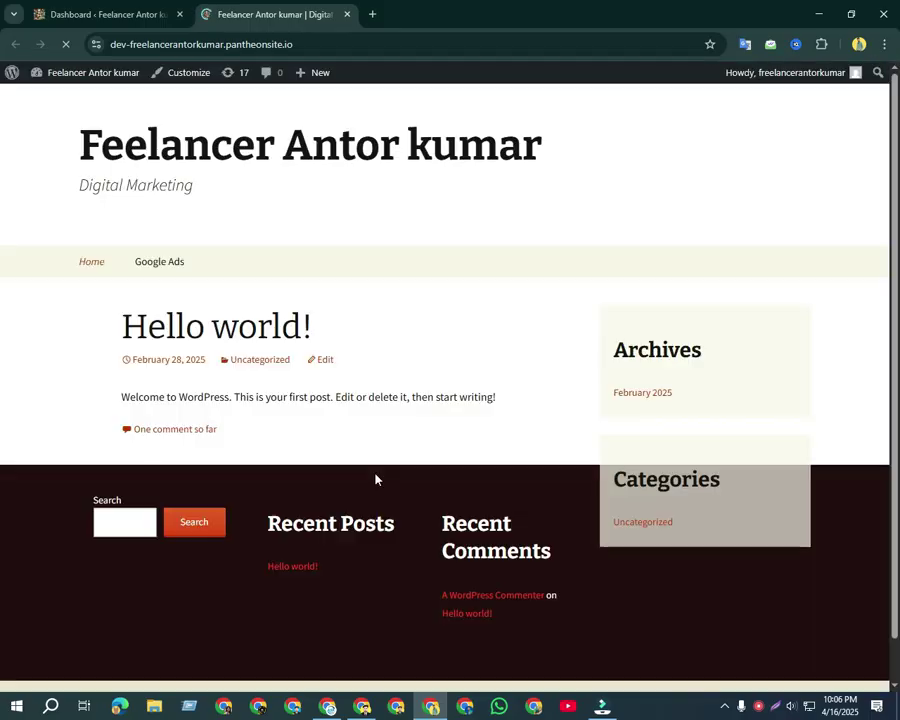
Examine the WordPress site's home page from the header to the footer
{"action": "scroll", "coordinate": [342, 363], "scroll_direction": "down", "scroll_amount": 1}
{"action": "scroll", "coordinate": [366, 442], "scroll_direction": "up", "scroll_amount": 1}
{"action": "scroll", "coordinate": [281, 396], "scroll_direction": "down", "scroll_amount": 1}
{"action": "scroll", "coordinate": [291, 378], "scroll_direction": "up", "scroll_amount": 1}
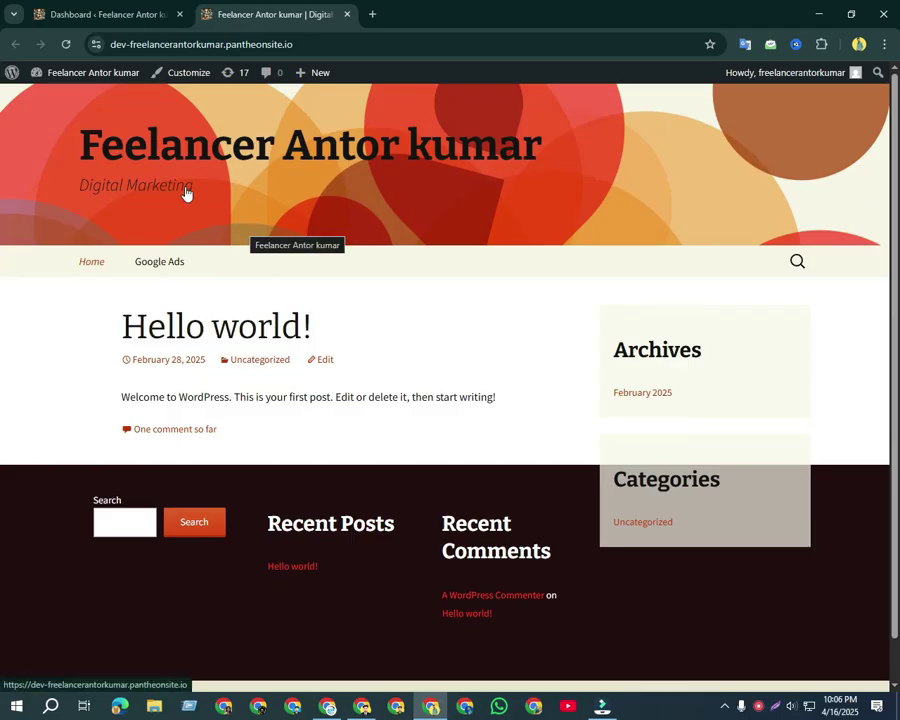
{"action": "scroll", "coordinate": [267, 279], "scroll_direction": "down", "scroll_amount": 1}
{"action": "scroll", "coordinate": [248, 254], "scroll_direction": "up", "scroll_amount": 1}
{"action": "scroll", "coordinate": [242, 260], "scroll_direction": "down", "scroll_amount": 1}
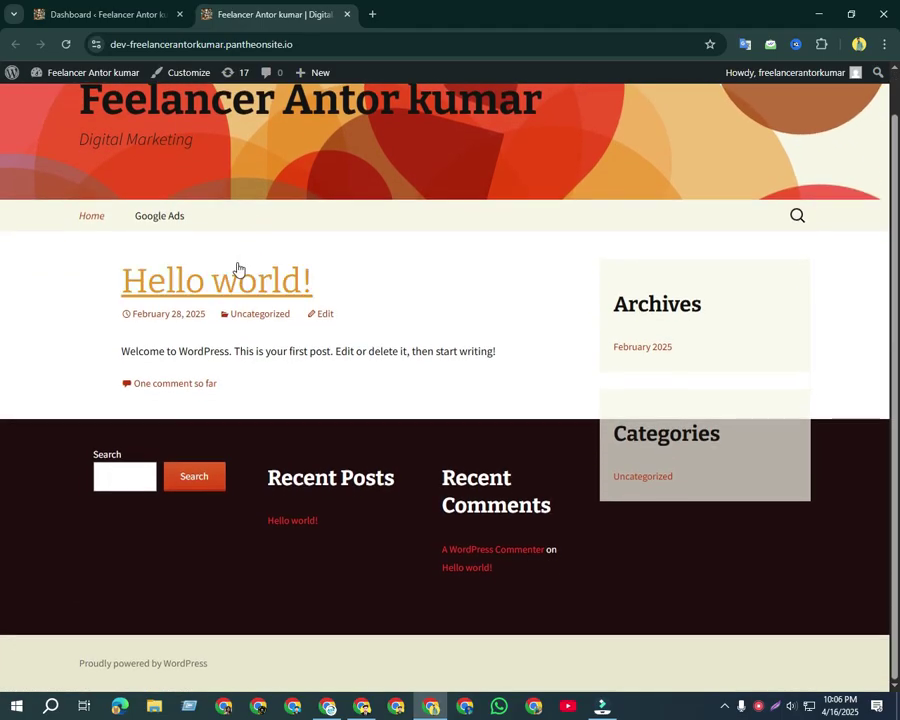
Switch back to the Ads Manager window, add a blank browser tab and return to the campaigns page
{"action": "left_click", "coordinate": [362, 710]}
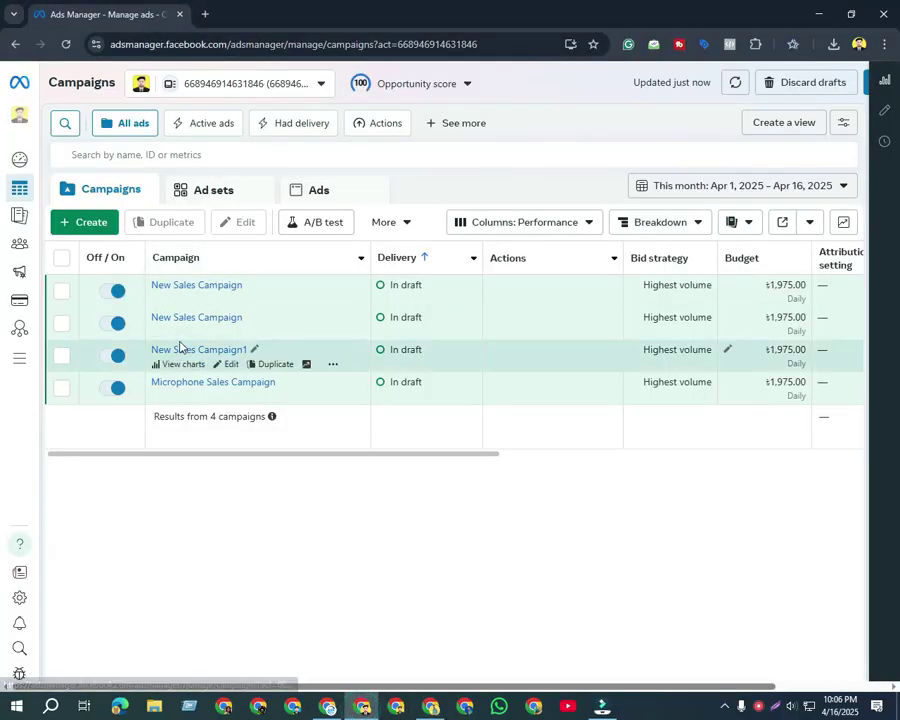
{"action": "mouse_move", "coordinate": [18, 357]}
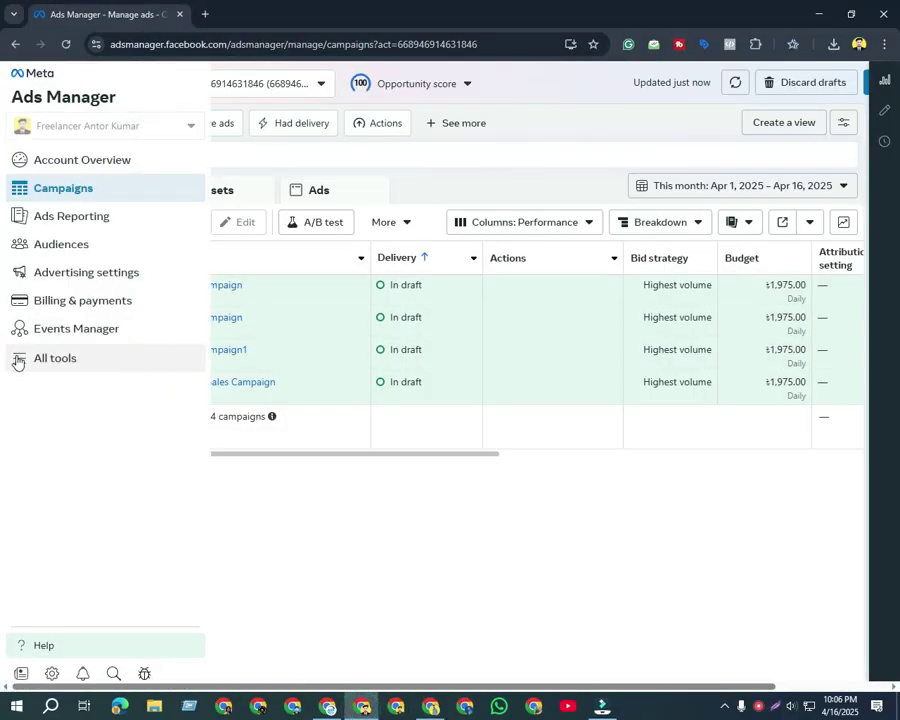
{"action": "left_click", "coordinate": [204, 14]}
{"action": "left_click", "coordinate": [197, 46]}
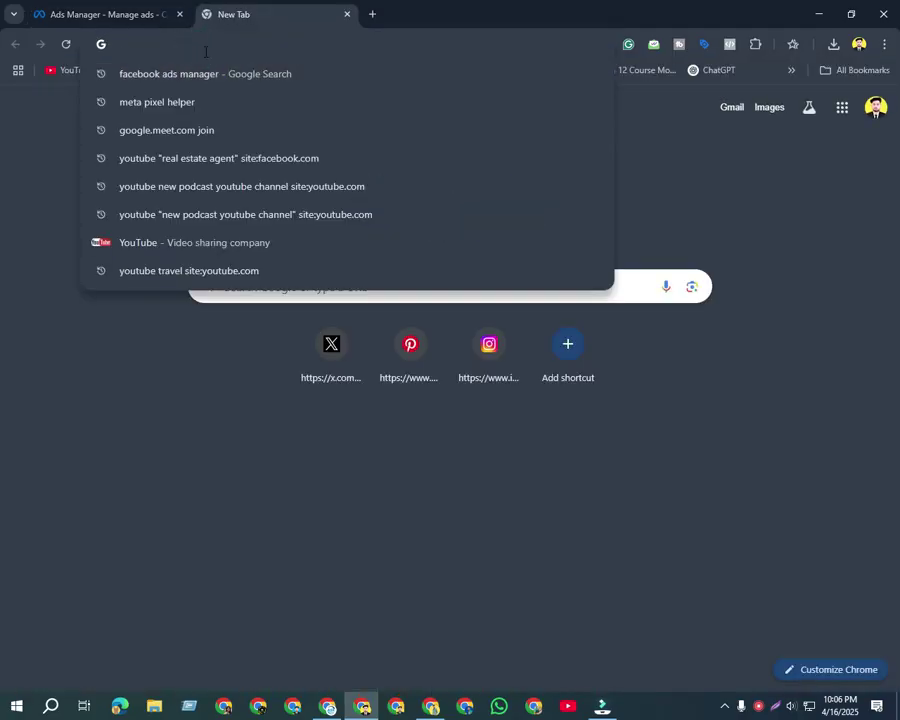
{"action": "left_click", "coordinate": [110, 12]}
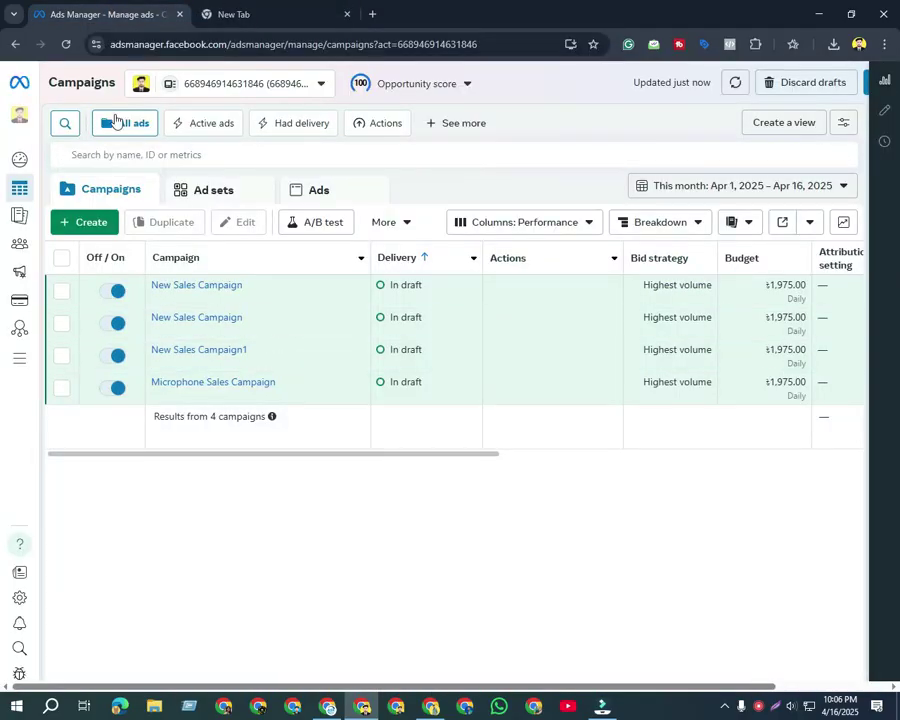
Check again which business portfolio and personal ad account the account selector offers
{"action": "left_click", "coordinate": [311, 88]}
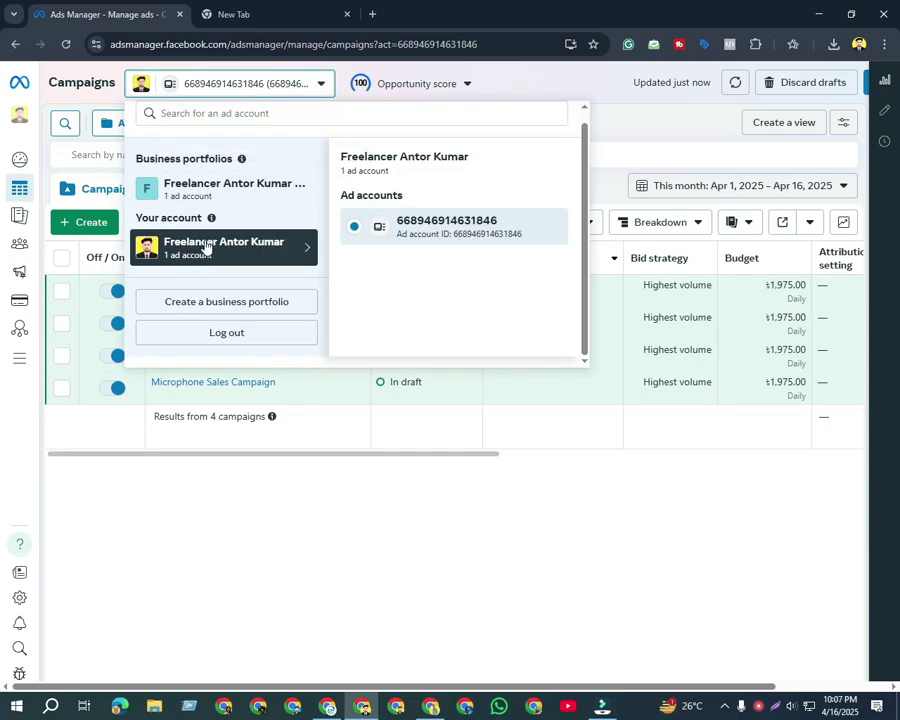
{"action": "left_click", "coordinate": [203, 546]}
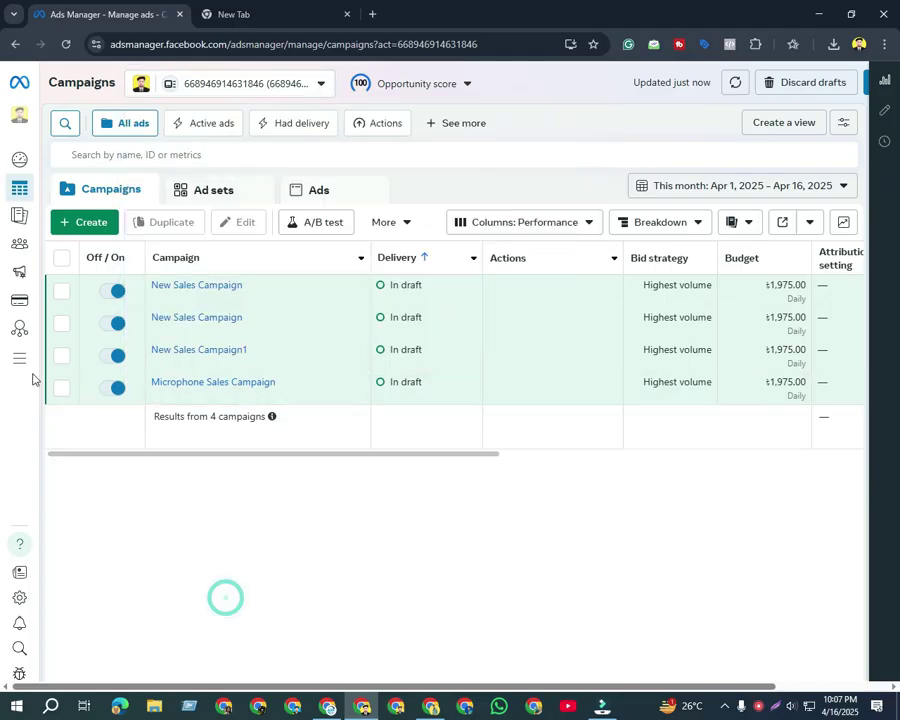
{"action": "mouse_move", "coordinate": [30, 373]}
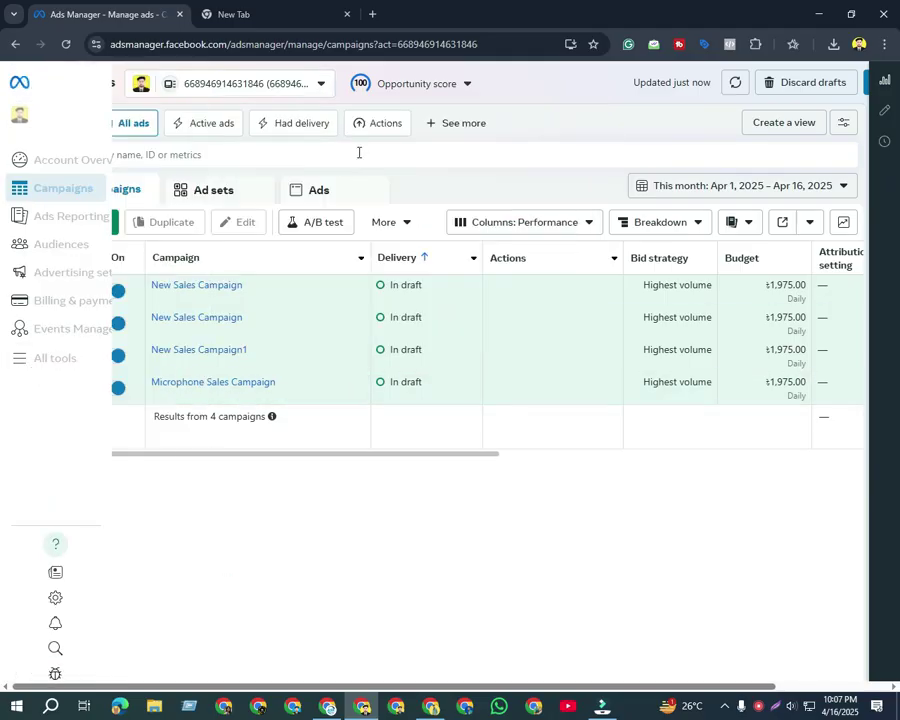
{"action": "left_click", "coordinate": [319, 86]}
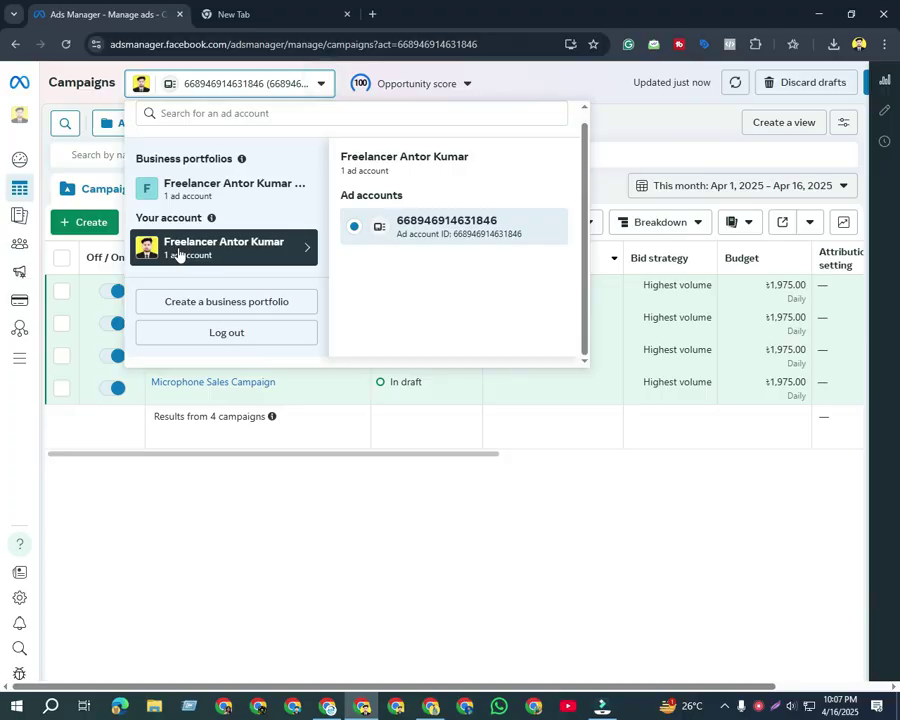
{"action": "left_click", "coordinate": [154, 510]}
Open Events Manager from the complete list of Meta business tools
{"action": "mouse_move", "coordinate": [26, 371]}
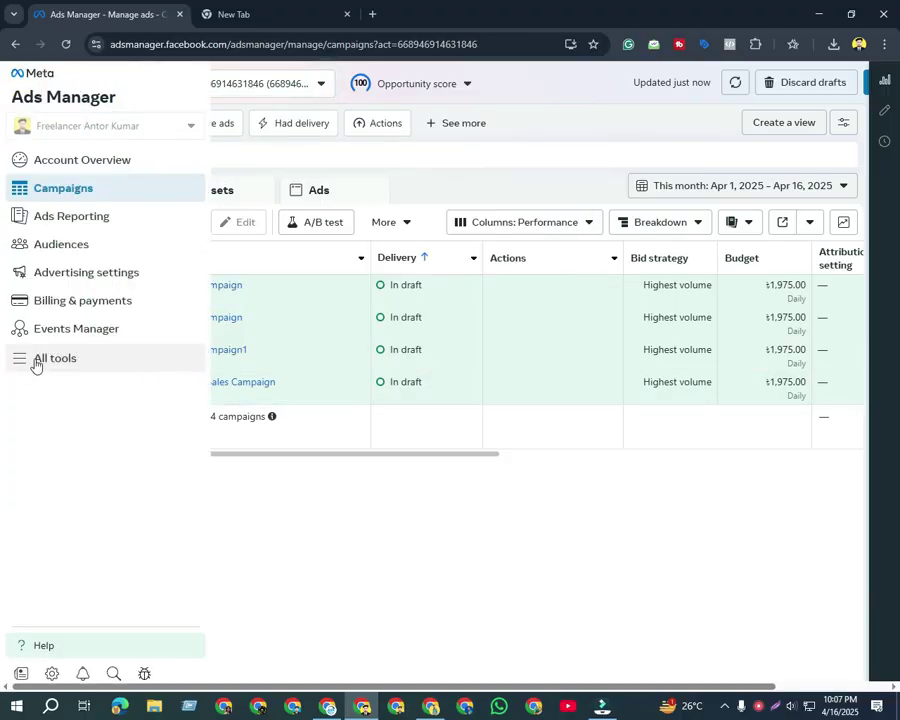
{"action": "left_click", "coordinate": [72, 364]}
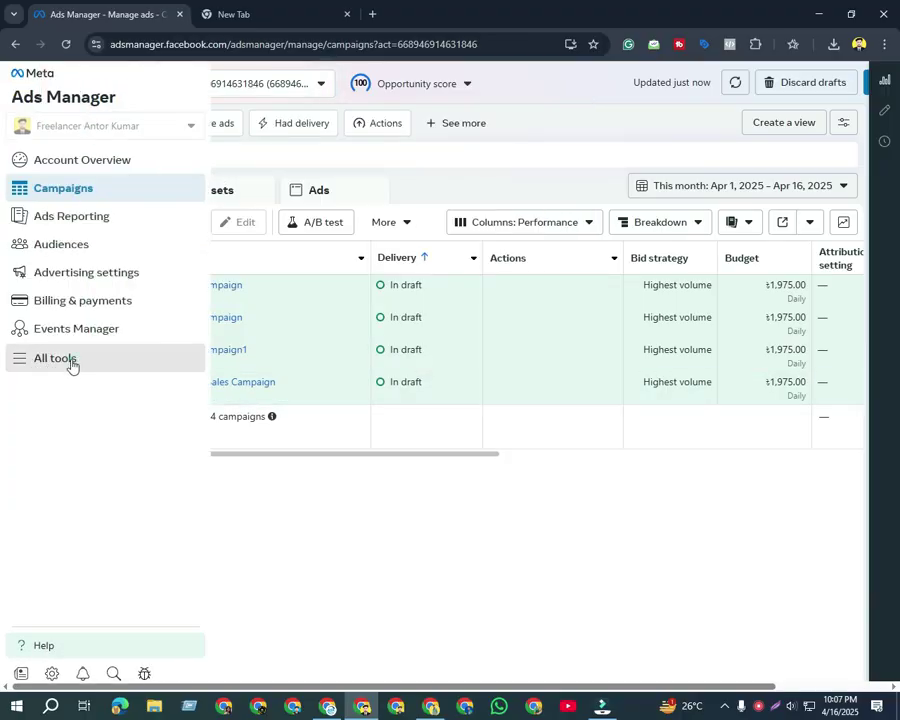
{"action": "scroll", "coordinate": [512, 415], "scroll_direction": "down", "scroll_amount": 1}
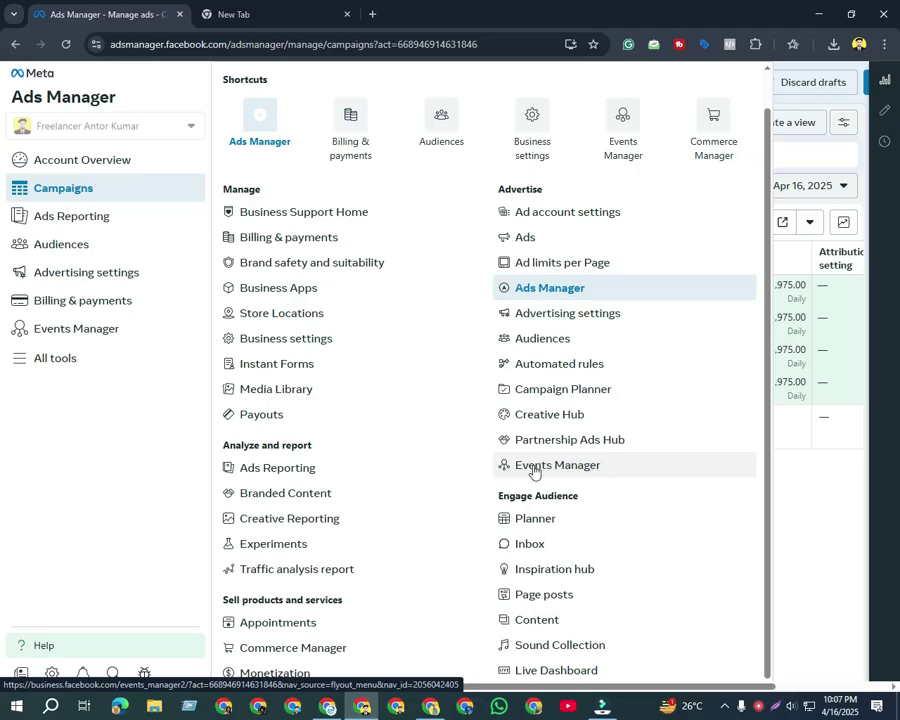
{"action": "left_click", "coordinate": [533, 467]}
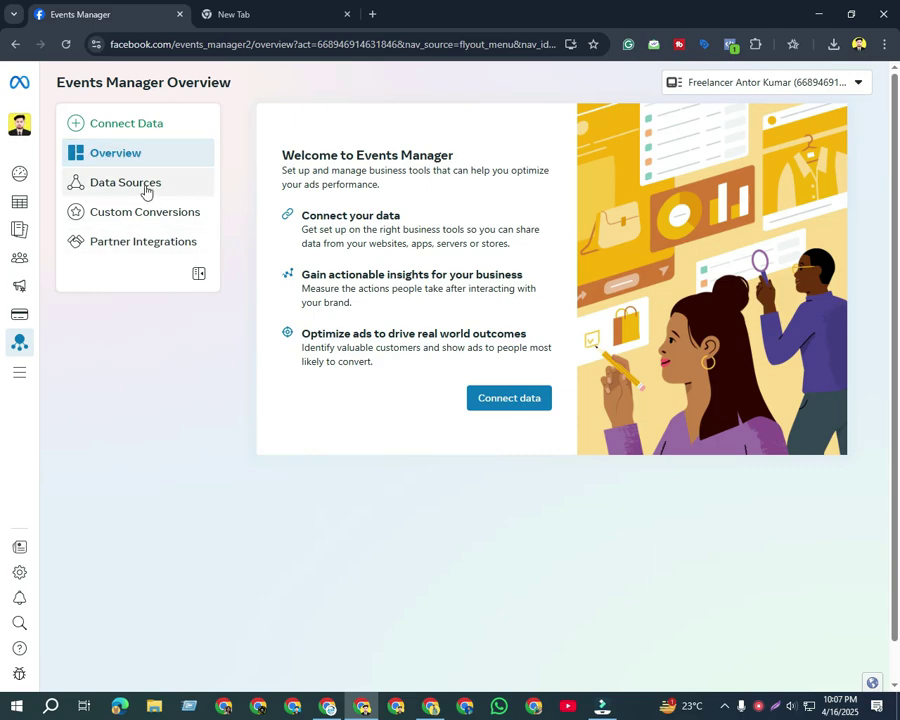
View the Data Sources page and the data source types offered for connection, without connecting one
{"action": "left_click", "coordinate": [147, 189]}
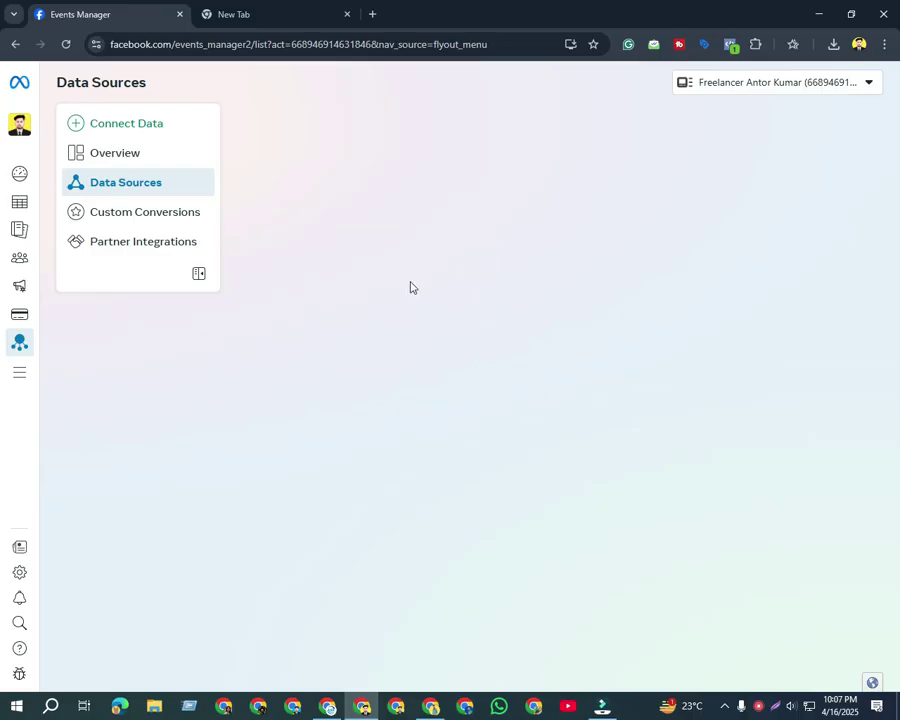
{"action": "left_click", "coordinate": [111, 160]}
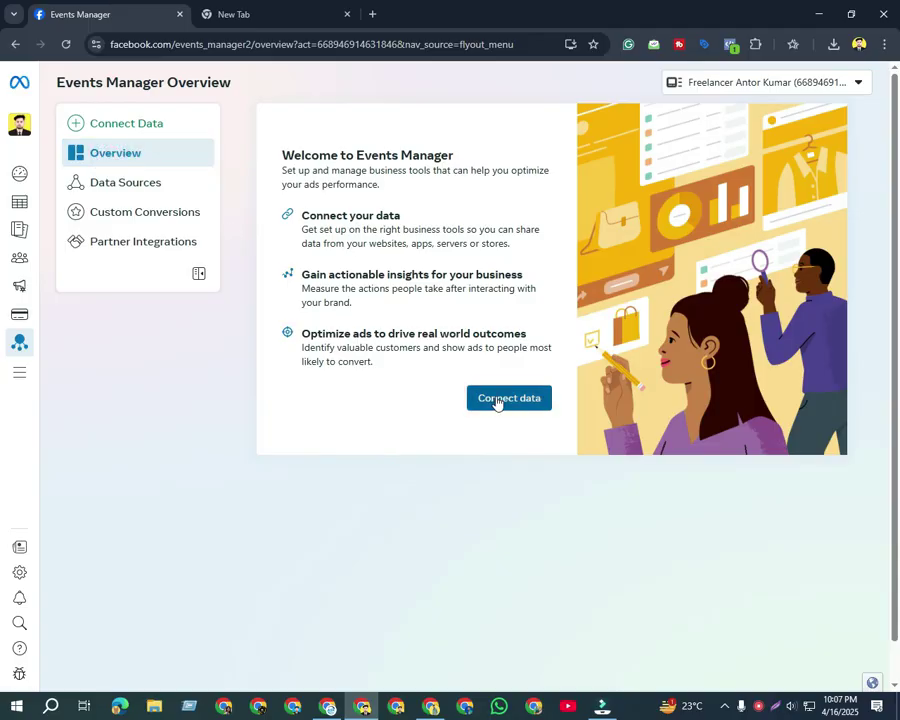
{"action": "left_click", "coordinate": [496, 400]}
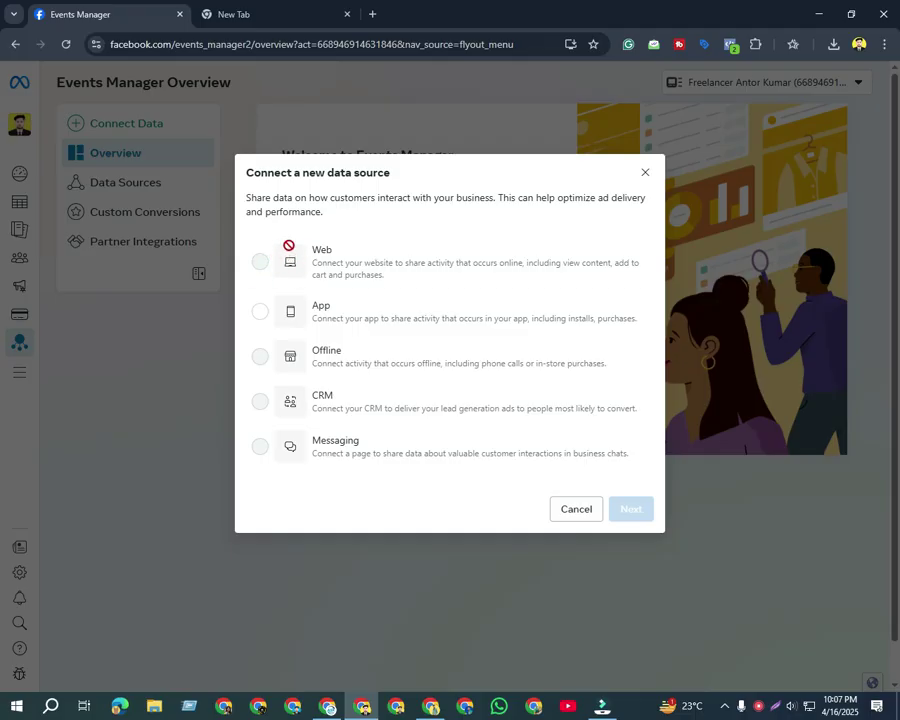
{"action": "left_click", "coordinate": [568, 509]}
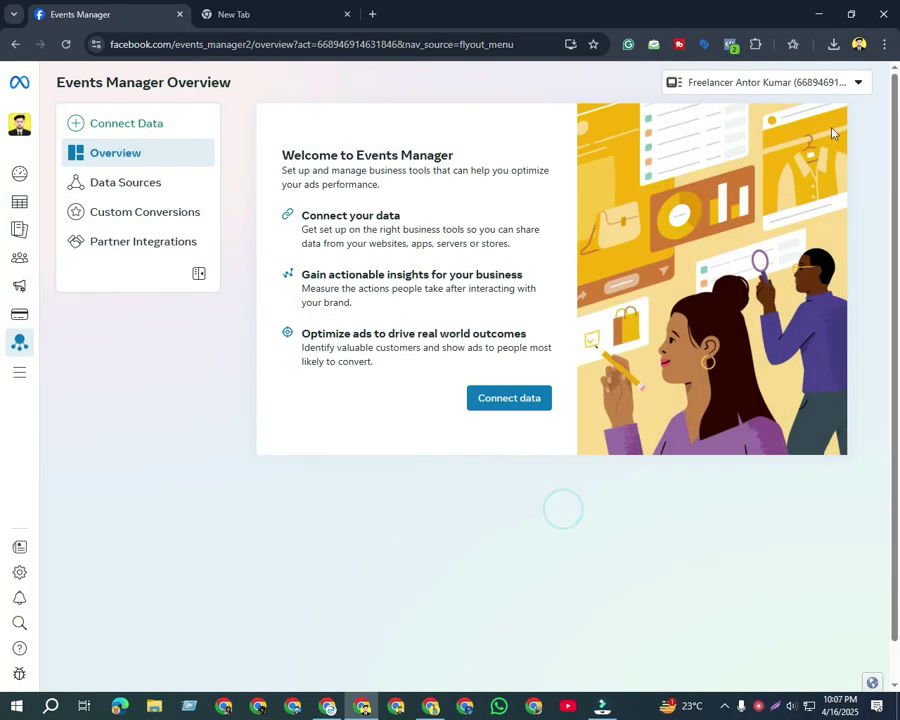
Switch Events Manager from the personal ad account to the ad account listed under the business portfolio
{"action": "left_click", "coordinate": [857, 88]}
{"action": "left_click", "coordinate": [758, 181]}
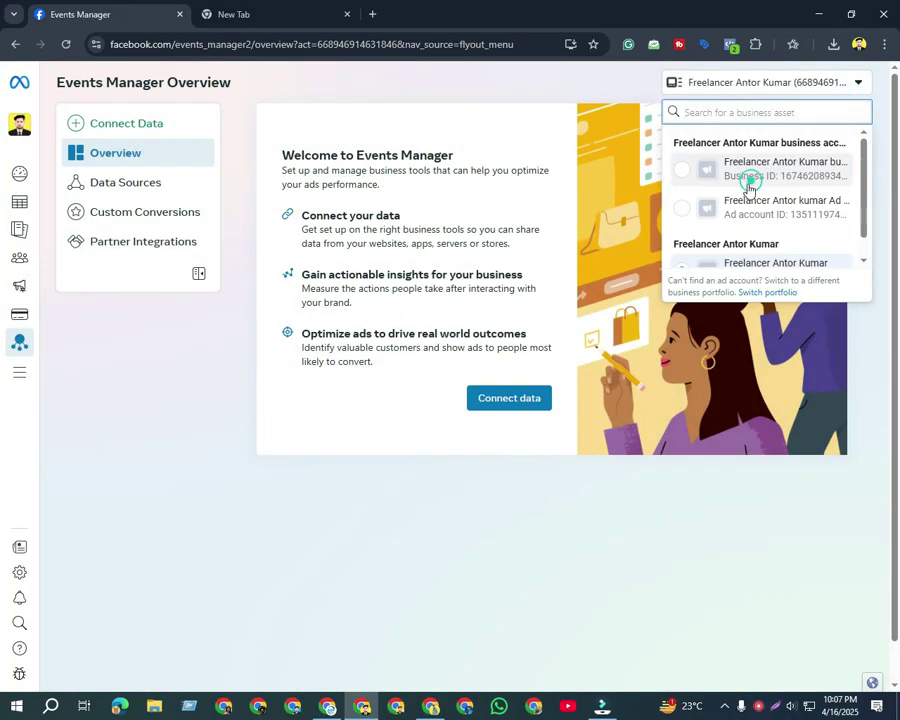
{"action": "scroll", "coordinate": [740, 223], "scroll_direction": "down", "scroll_amount": 1}
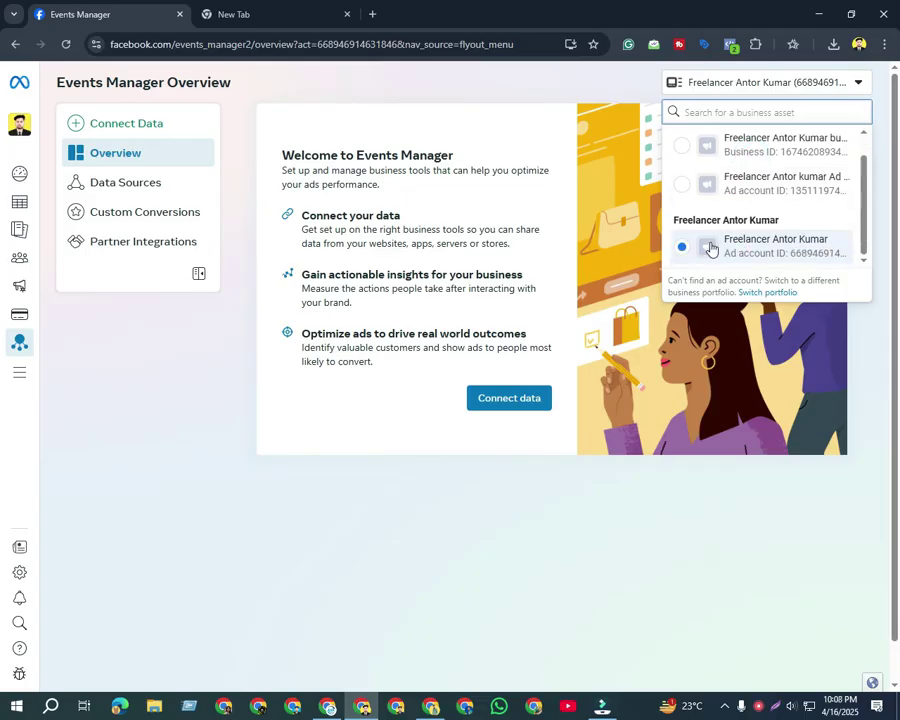
{"action": "scroll", "coordinate": [712, 245], "scroll_direction": "up", "scroll_amount": 1}
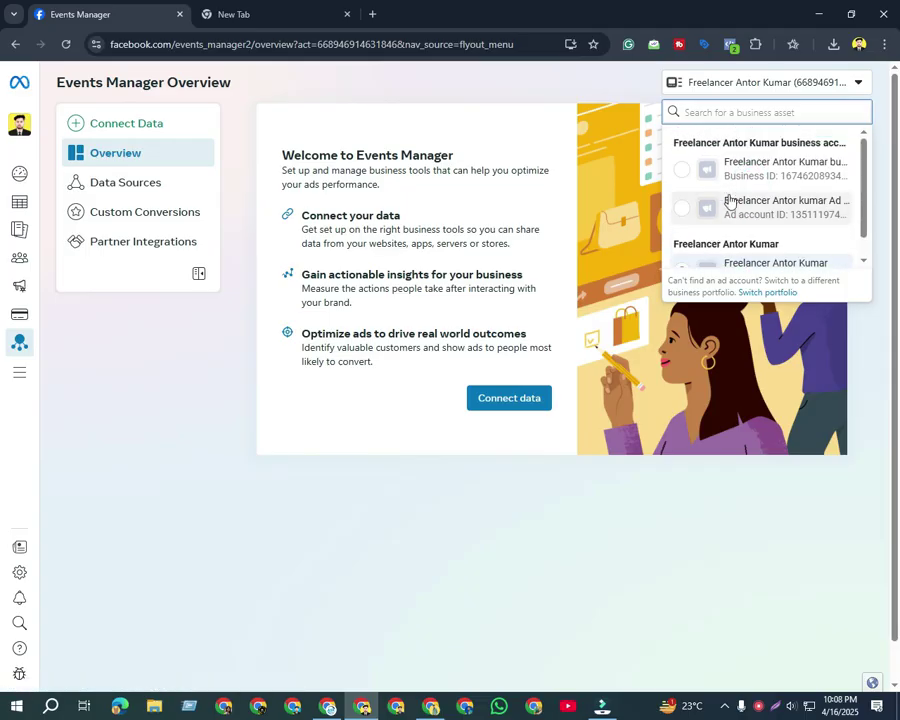
{"action": "scroll", "coordinate": [704, 202], "scroll_direction": "down", "scroll_amount": 1}
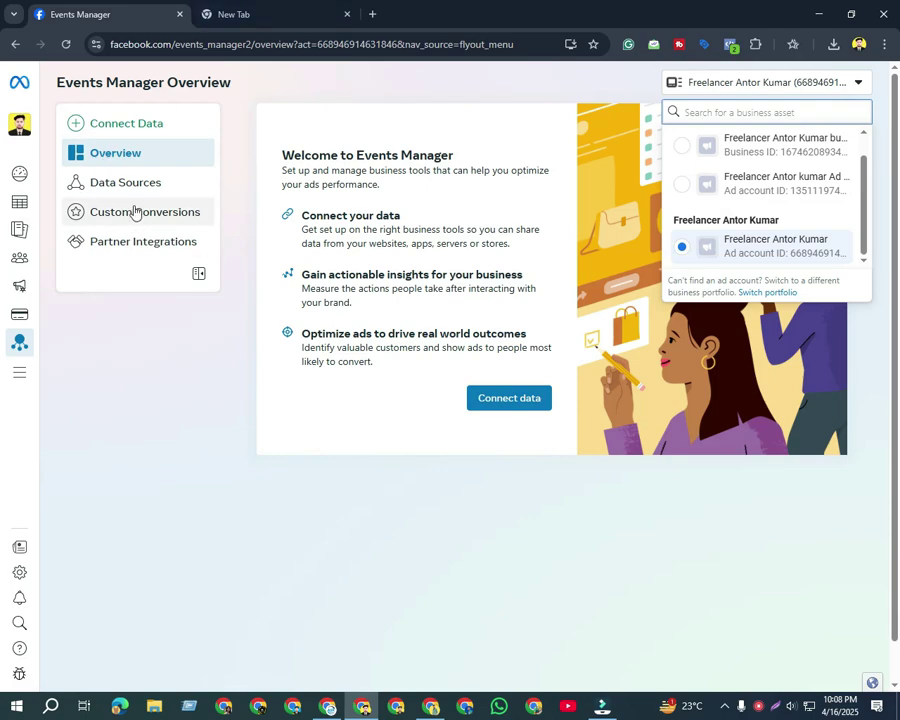
{"action": "left_click", "coordinate": [683, 185]}
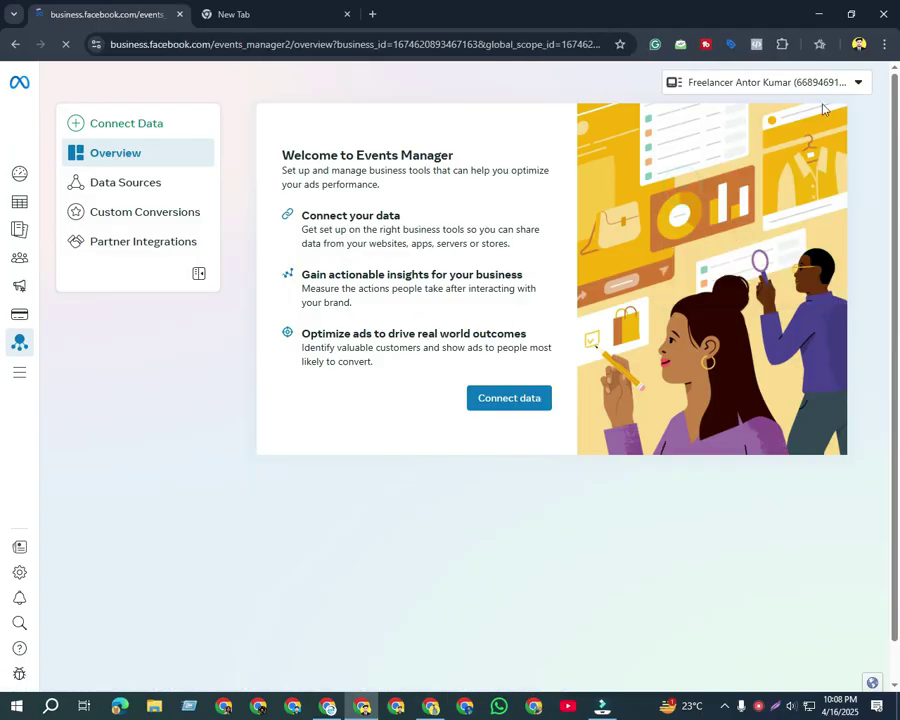
{"action": "left_click", "coordinate": [853, 84]}
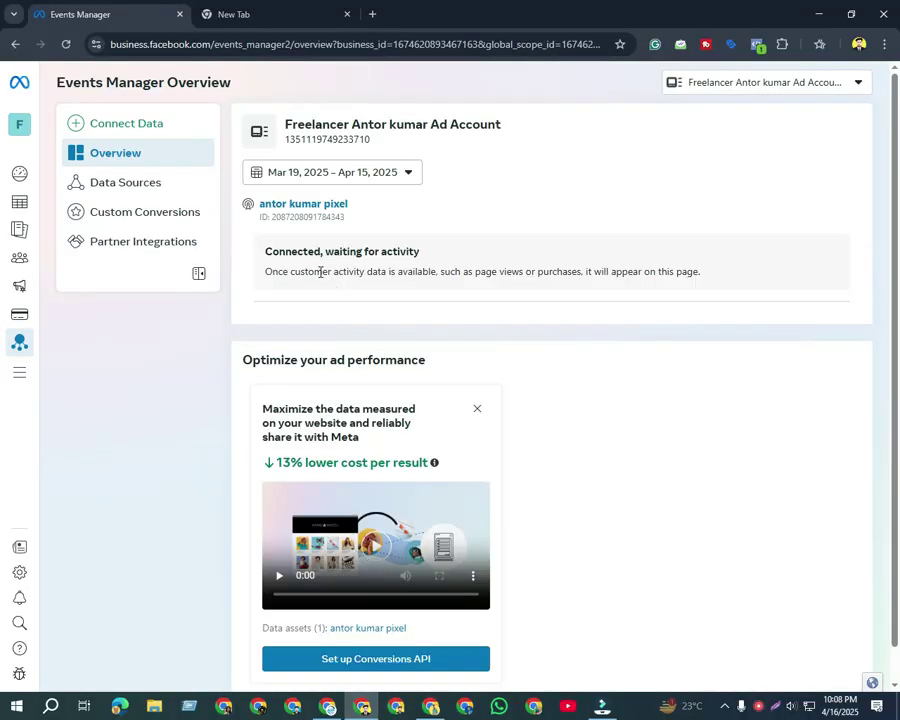
Review the existing pixel's data source page and the overview's Conversions API recommendation, keeping that recommendation in the task list
{"action": "left_click", "coordinate": [118, 188]}
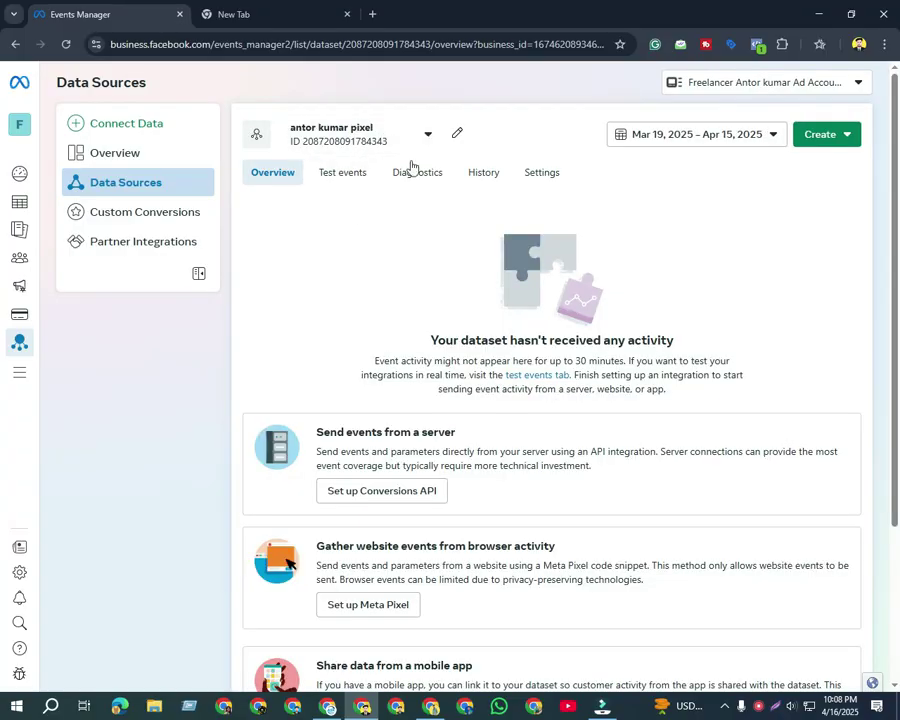
{"action": "scroll", "coordinate": [416, 297], "scroll_direction": "down", "scroll_amount": 4}
{"action": "scroll", "coordinate": [410, 420], "scroll_direction": "up", "scroll_amount": 4}
{"action": "left_click", "coordinate": [120, 156]}
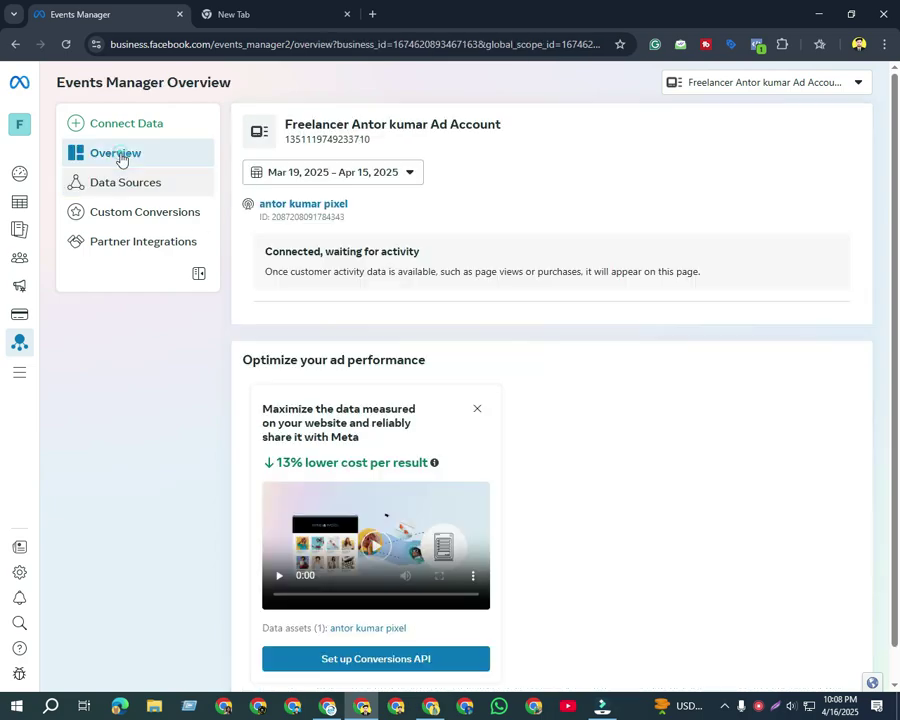
{"action": "scroll", "coordinate": [336, 464], "scroll_direction": "down", "scroll_amount": 1}
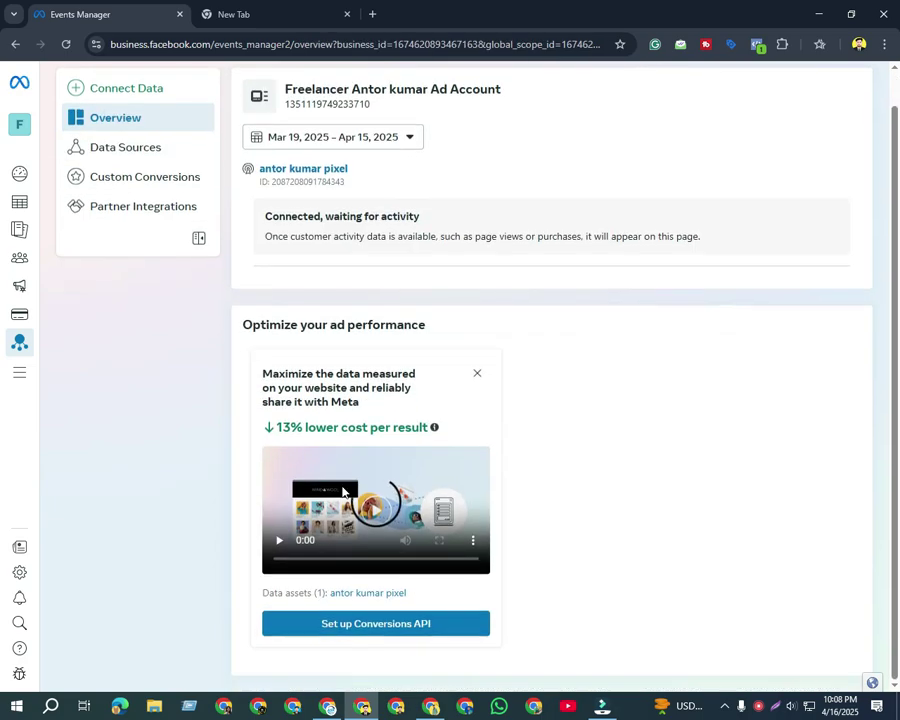
{"action": "scroll", "coordinate": [374, 346], "scroll_direction": "up", "scroll_amount": 1}
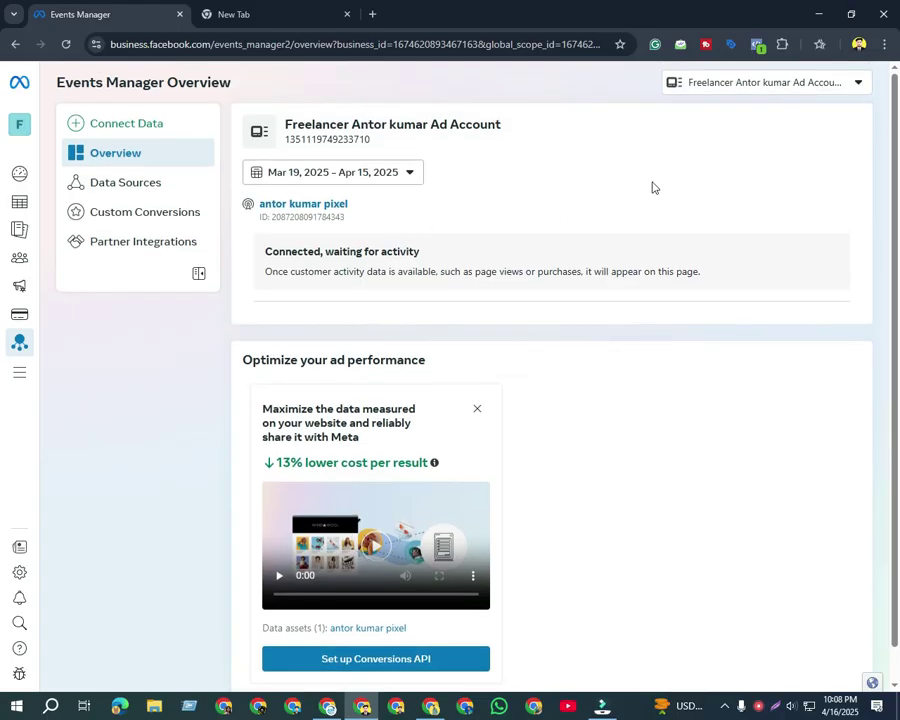
{"action": "scroll", "coordinate": [505, 442], "scroll_direction": "down", "scroll_amount": 1}
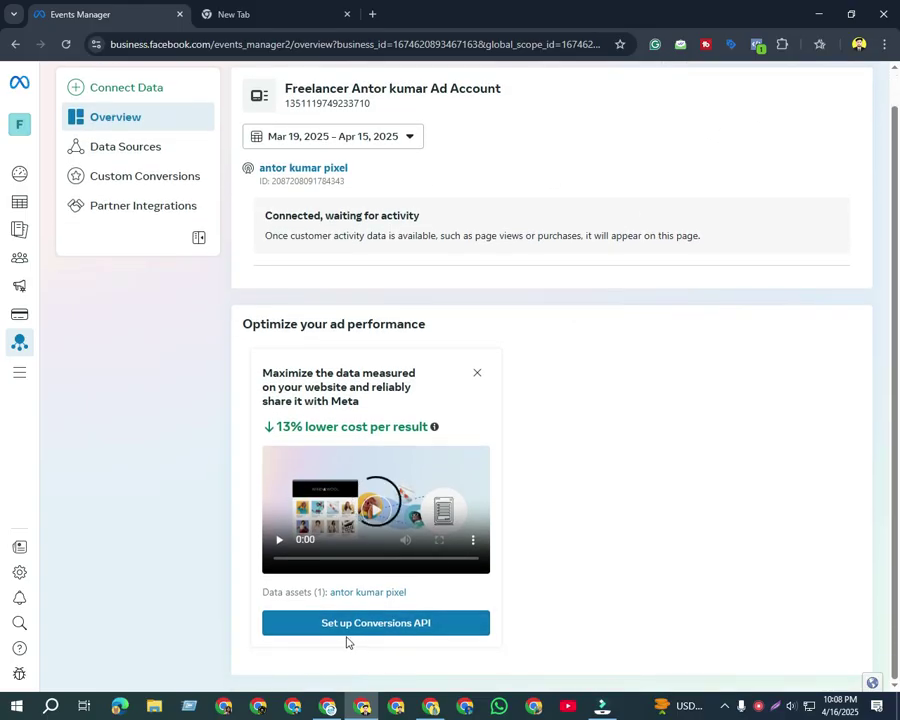
{"action": "left_click", "coordinate": [476, 374]}
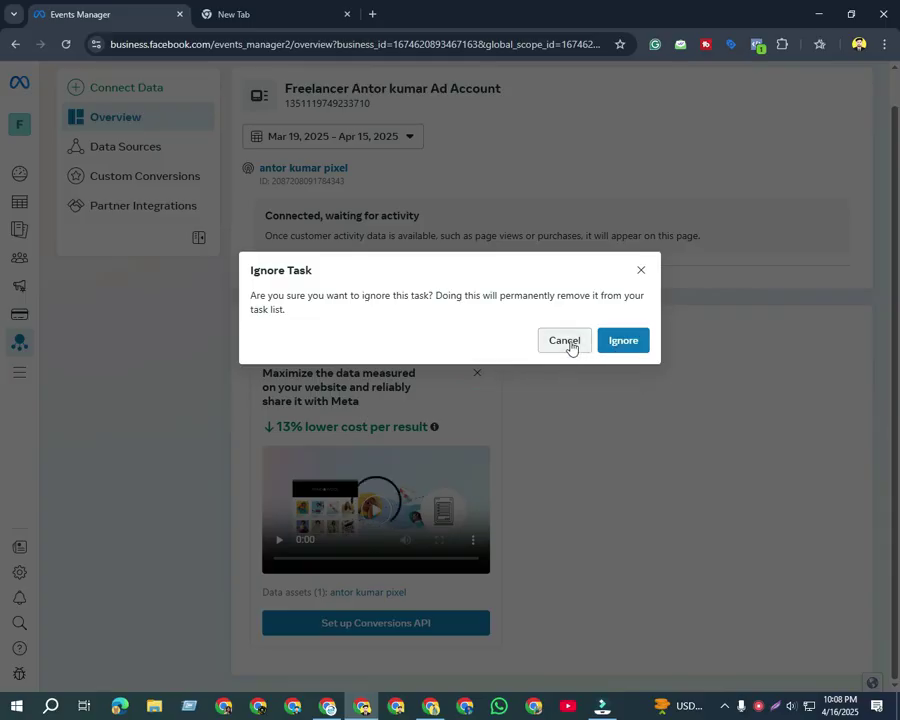
{"action": "left_click", "coordinate": [641, 272]}
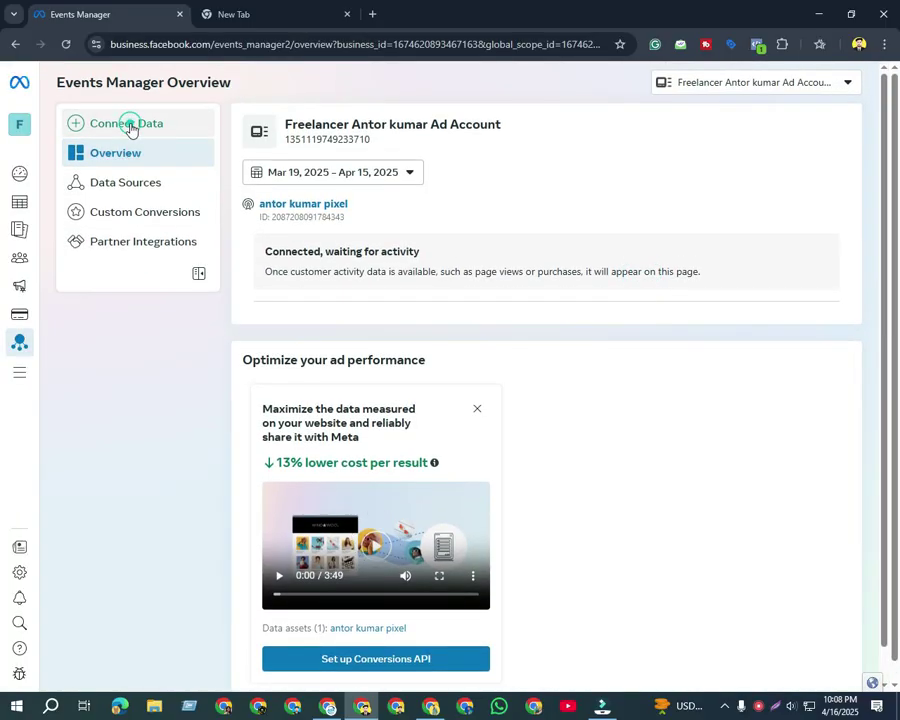
Start connecting a new data source of the Web type
{"action": "left_click", "coordinate": [129, 127]}
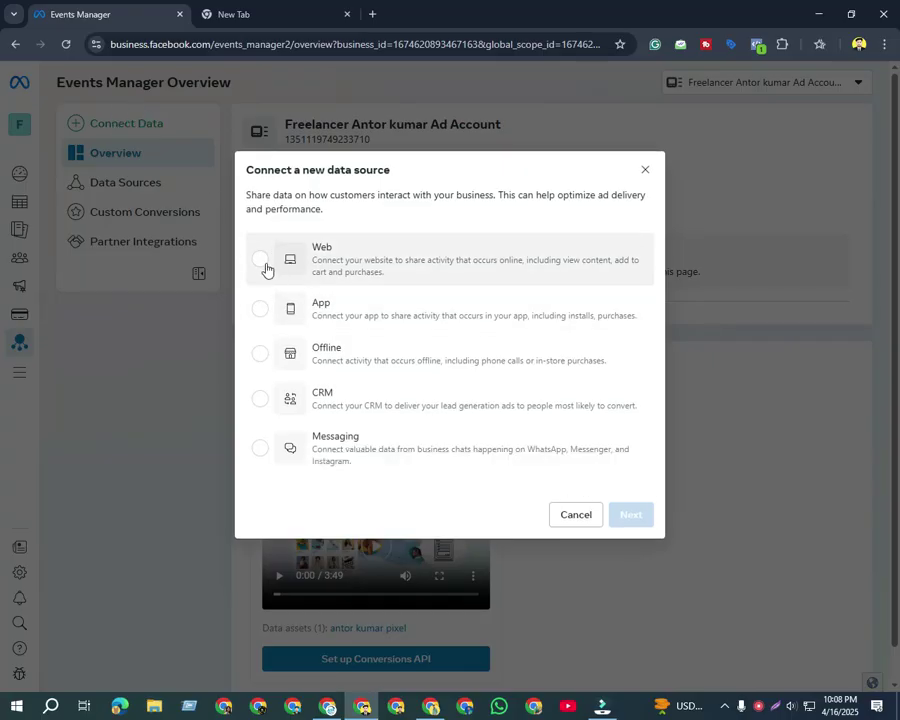
{"action": "left_click", "coordinate": [145, 165]}
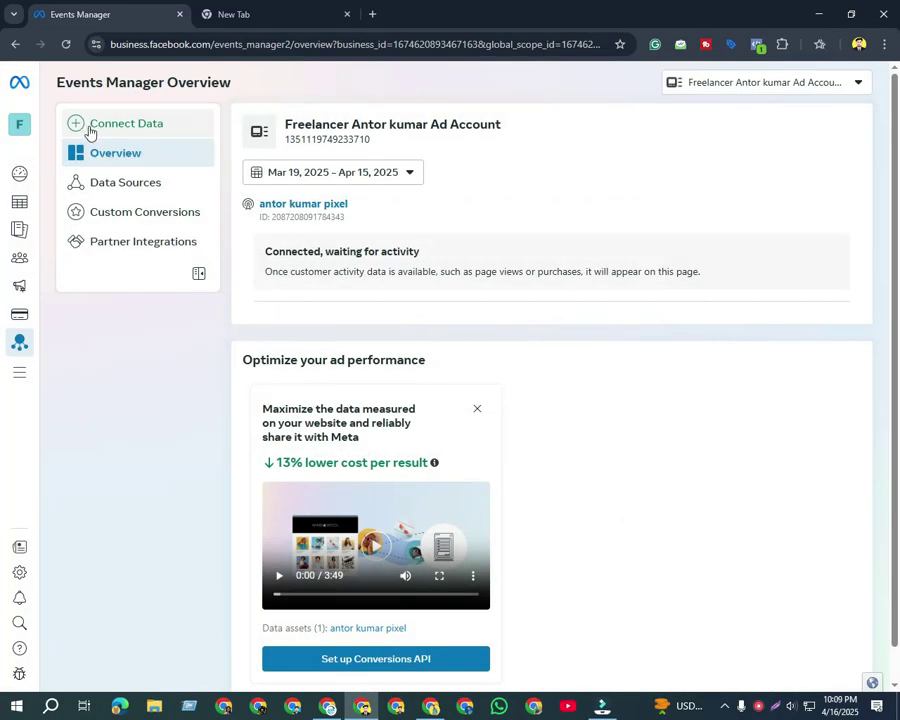
{"action": "left_click", "coordinate": [126, 124]}
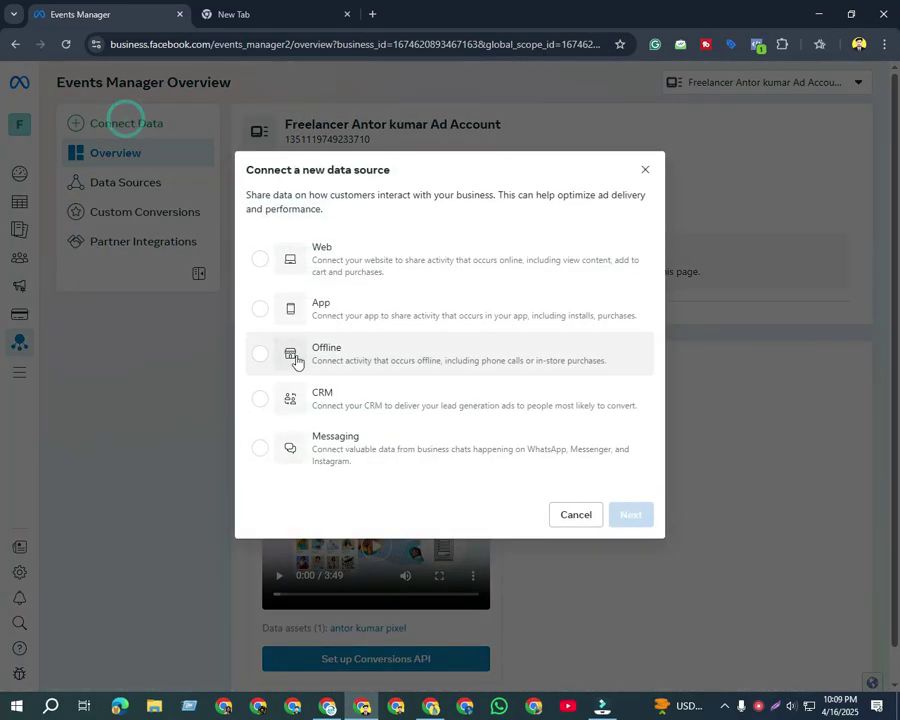
{"action": "left_click", "coordinate": [261, 262]}
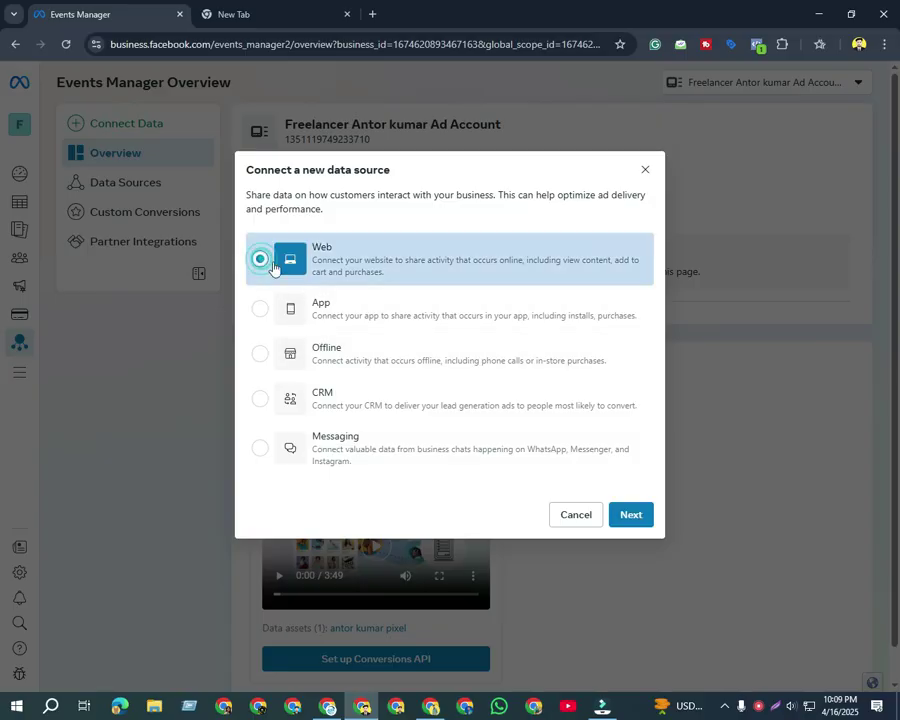
{"action": "left_click", "coordinate": [628, 515]}
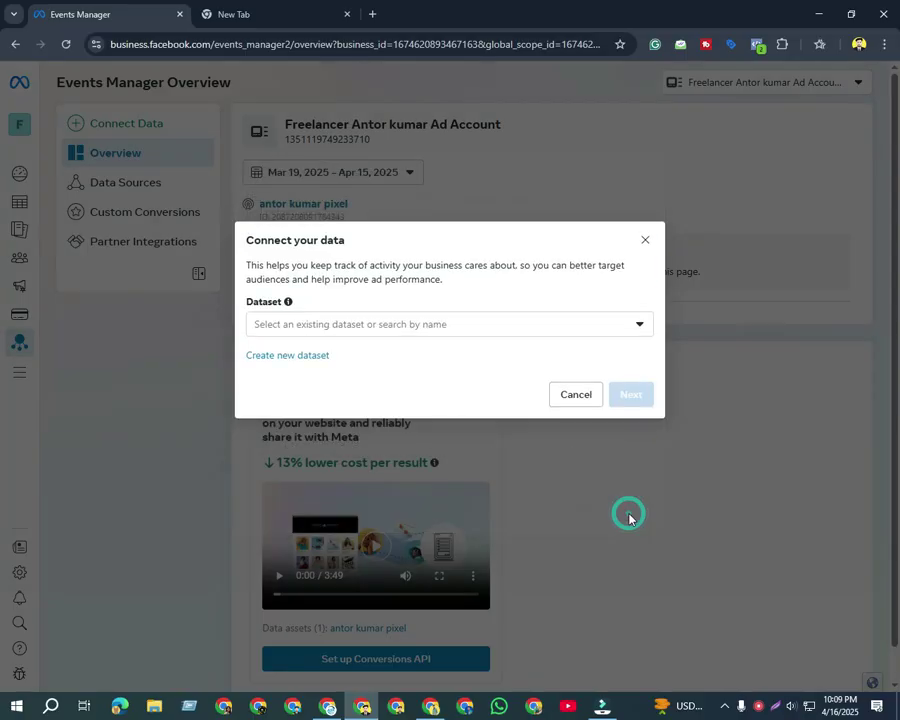
{"action": "left_click", "coordinate": [396, 326]}
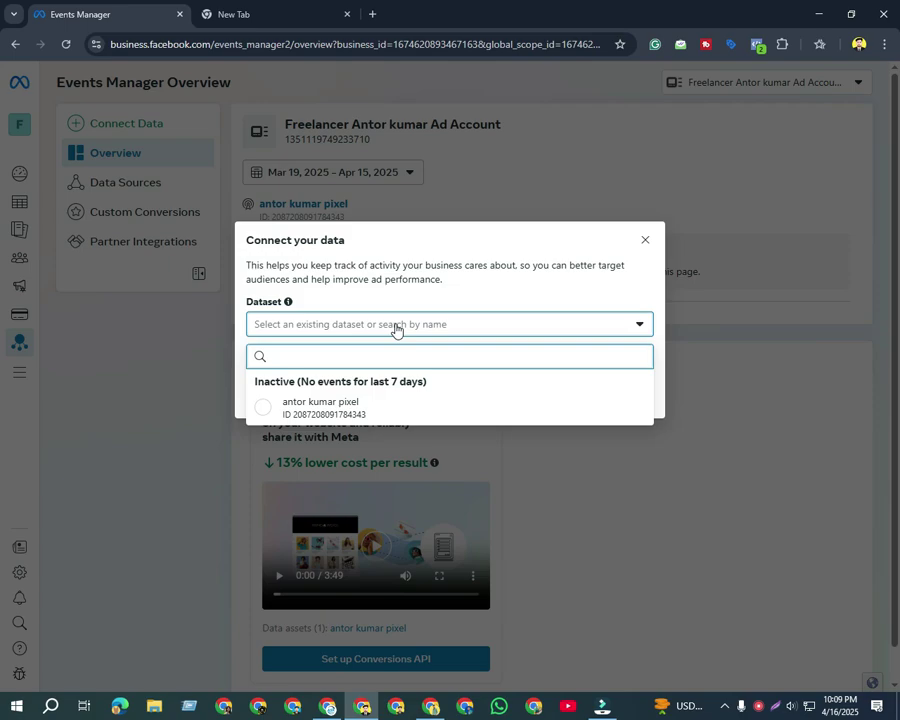
{"action": "type", "text": "SA"}
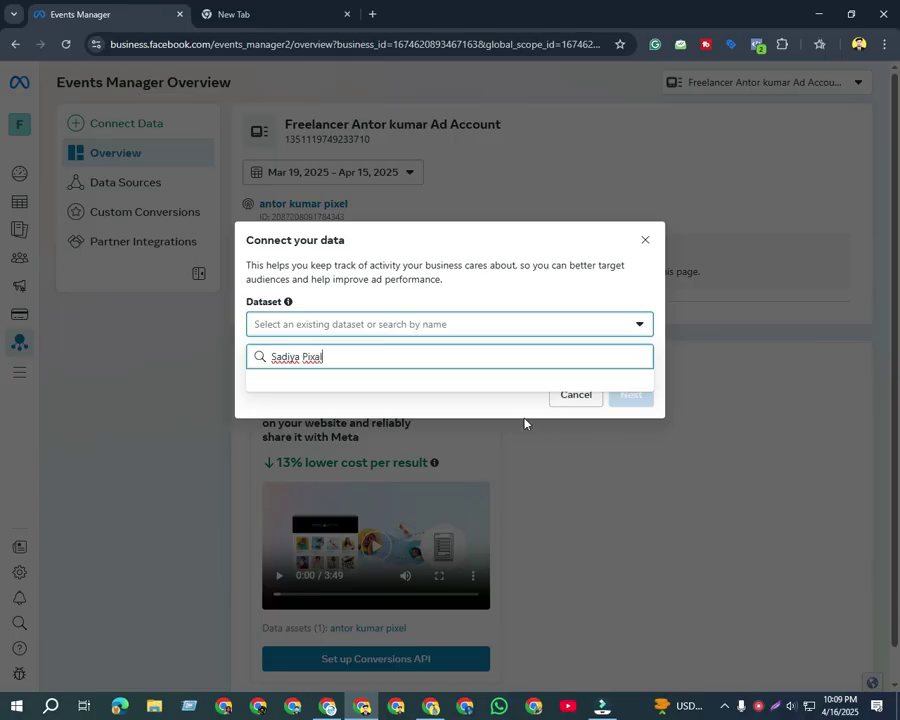
{"action": "left_click_drag", "start_coordinate": [317, 359], "coordinate": [272, 354]}
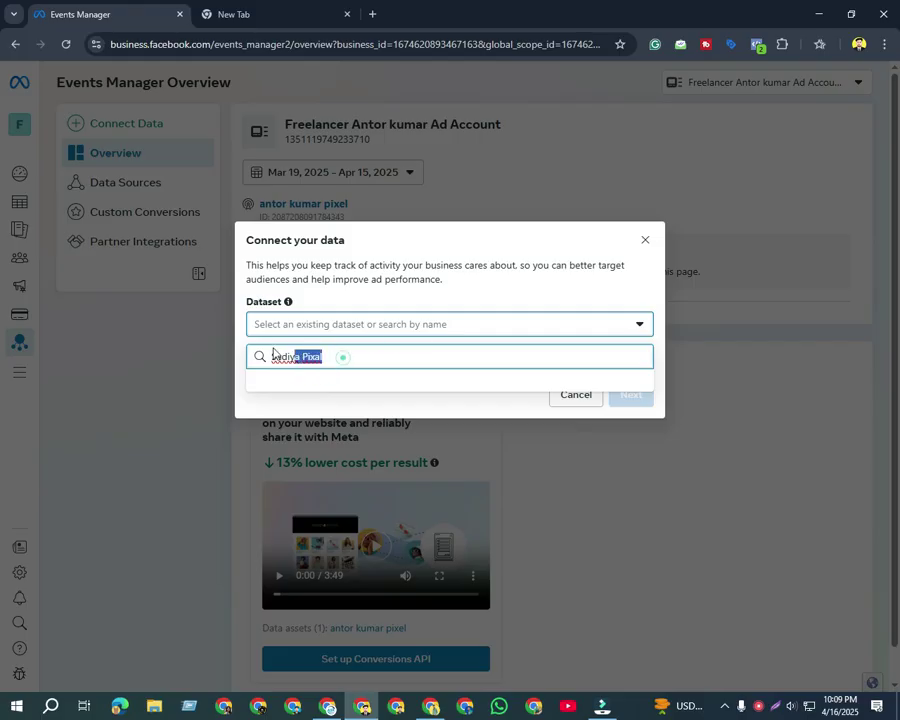
{"action": "left_click", "coordinate": [641, 331]}
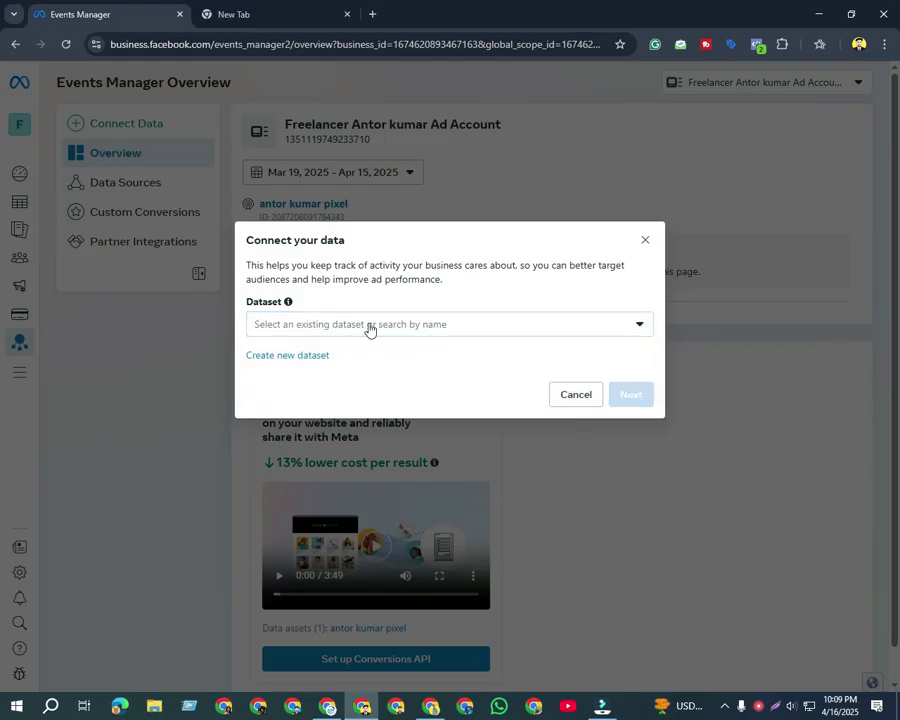
Create a new dataset named with a first name followed by "Pixel", keeping the Conversions API Gateway demo request enabled
{"action": "left_click", "coordinate": [303, 356]}
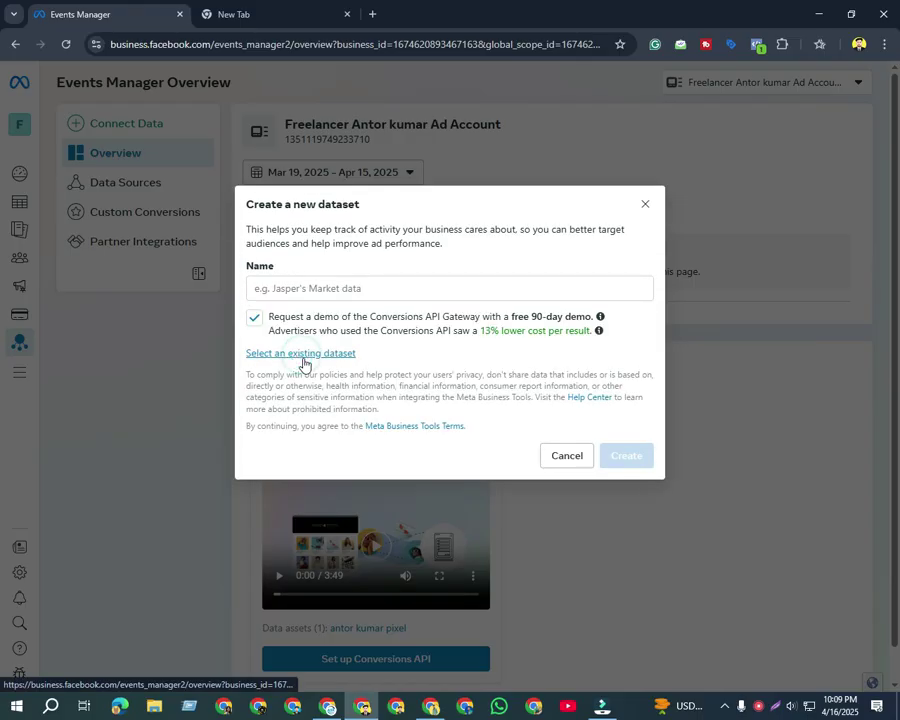
{"action": "left_click", "coordinate": [330, 288]}
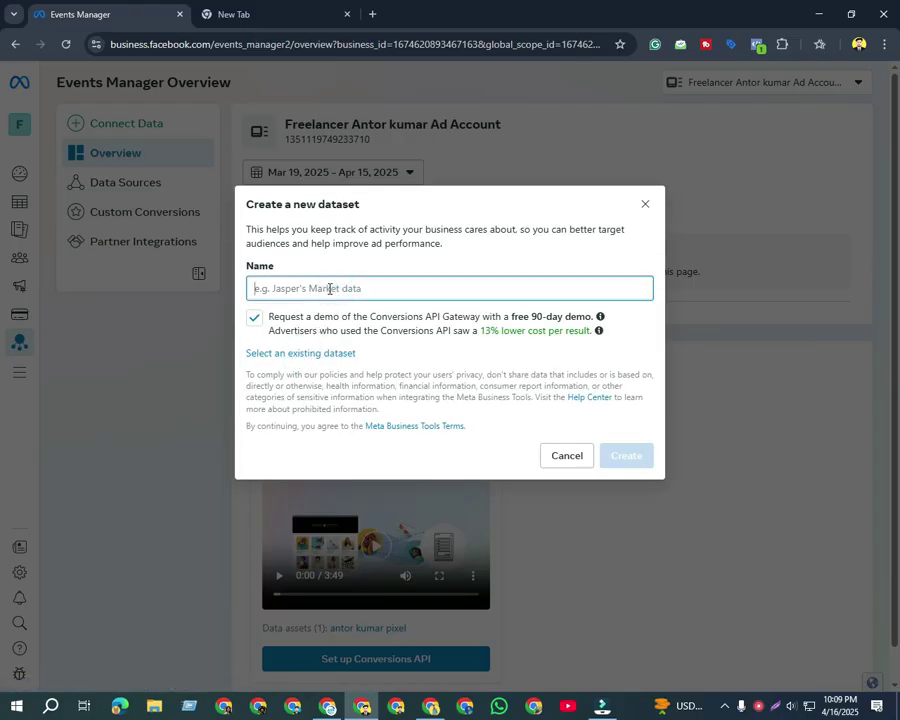
{"action": "type", "text": "i"}
{"action": "key", "text": "BackSpace"}
{"action": "type", "text": "Sadia Pixel"}
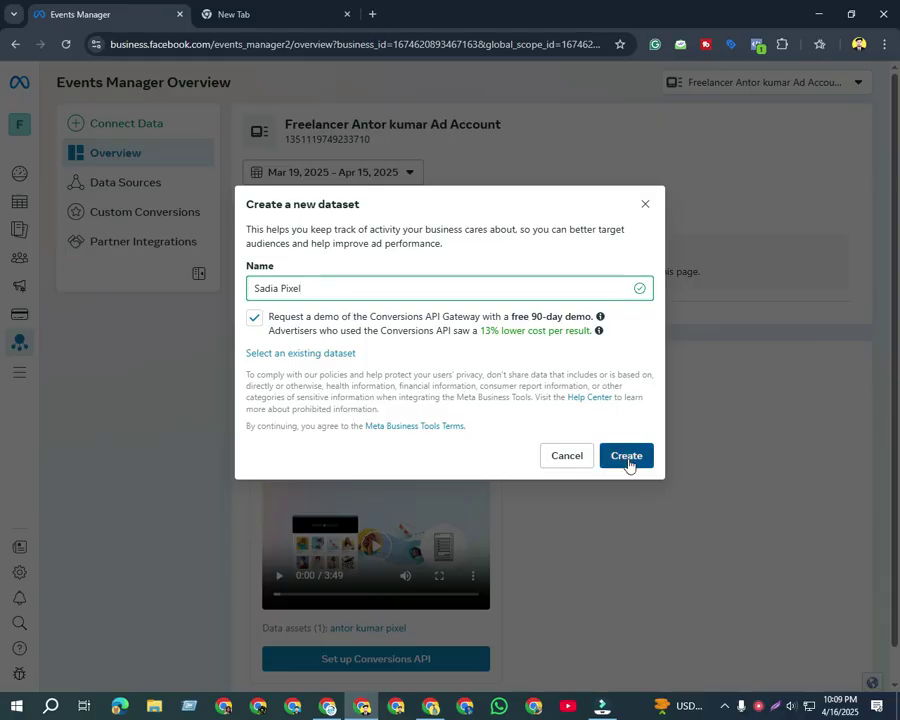
{"action": "left_click", "coordinate": [625, 458]}
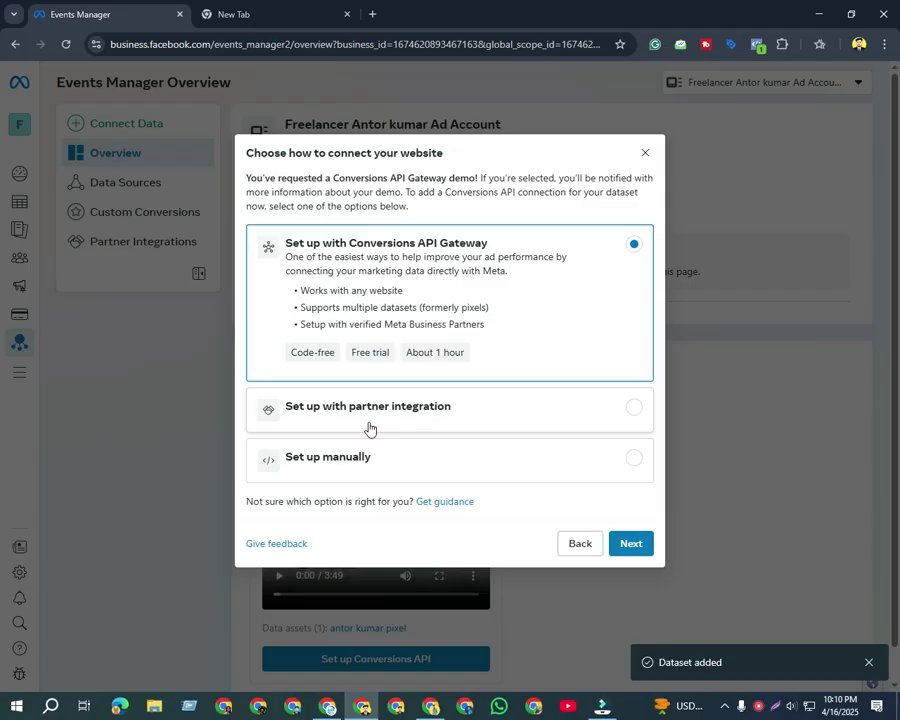
Choose manual website setup with Meta Pixel only and copy the Meta Pixel base code
{"action": "left_click", "coordinate": [626, 459]}
{"action": "left_click", "coordinate": [630, 508]}
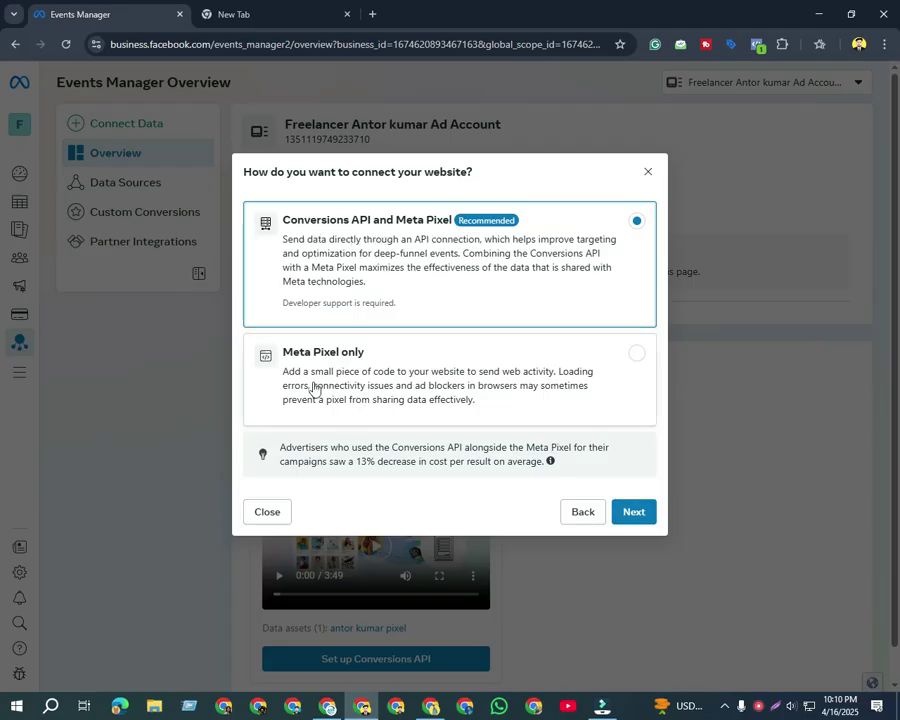
{"action": "left_click", "coordinate": [636, 354]}
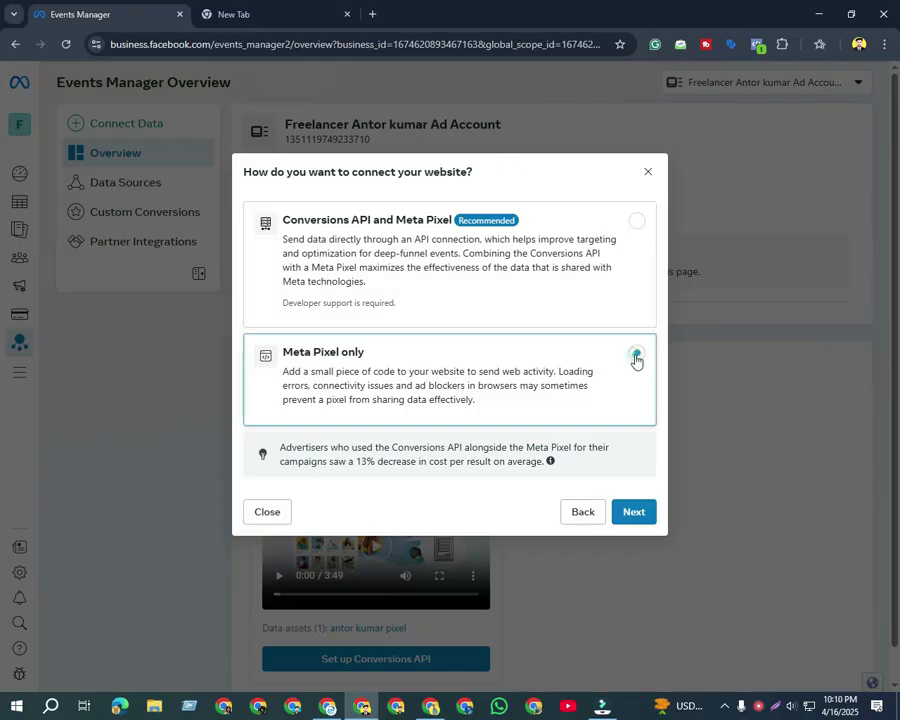
{"action": "left_click", "coordinate": [630, 512]}
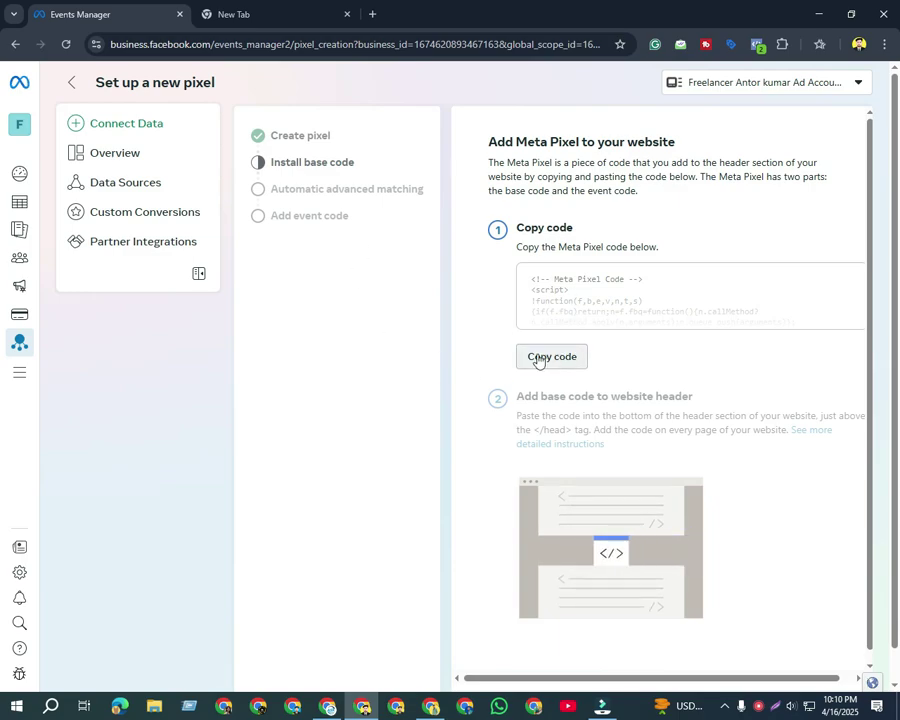
{"action": "left_click", "coordinate": [540, 358]}
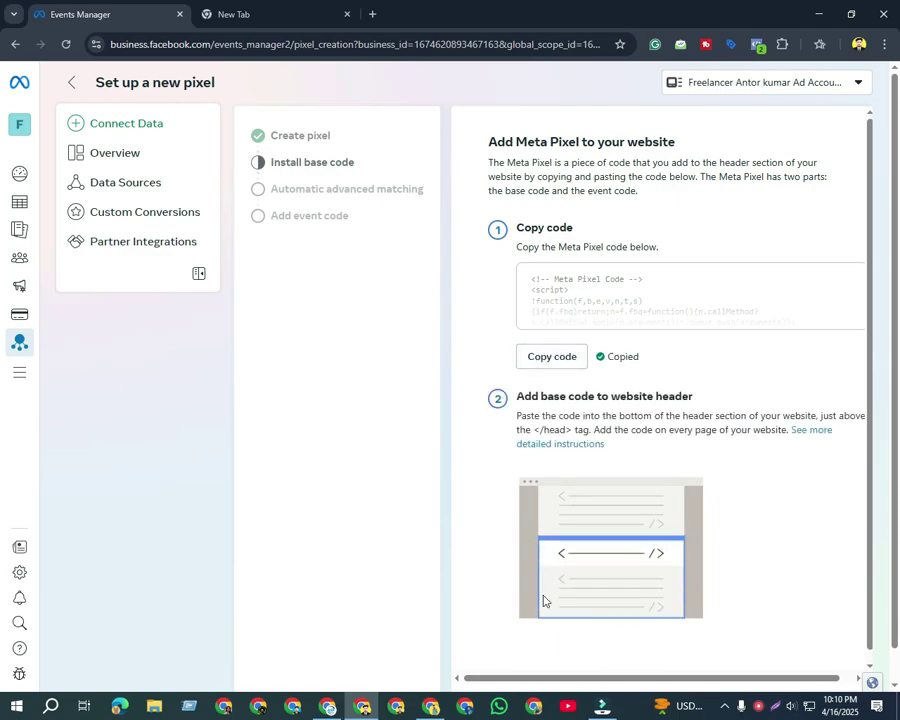
Switch to the WordPress admin window and open the site's installed plugins list
{"action": "left_click", "coordinate": [431, 706]}
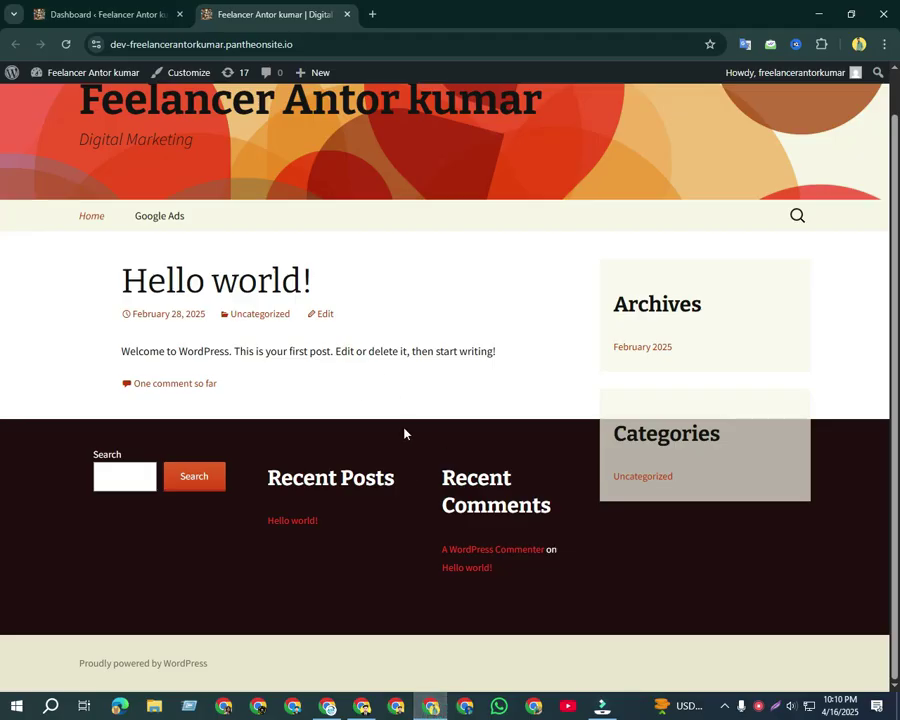
{"action": "scroll", "coordinate": [411, 444], "scroll_direction": "up", "scroll_amount": 1}
{"action": "left_click", "coordinate": [133, 9]}
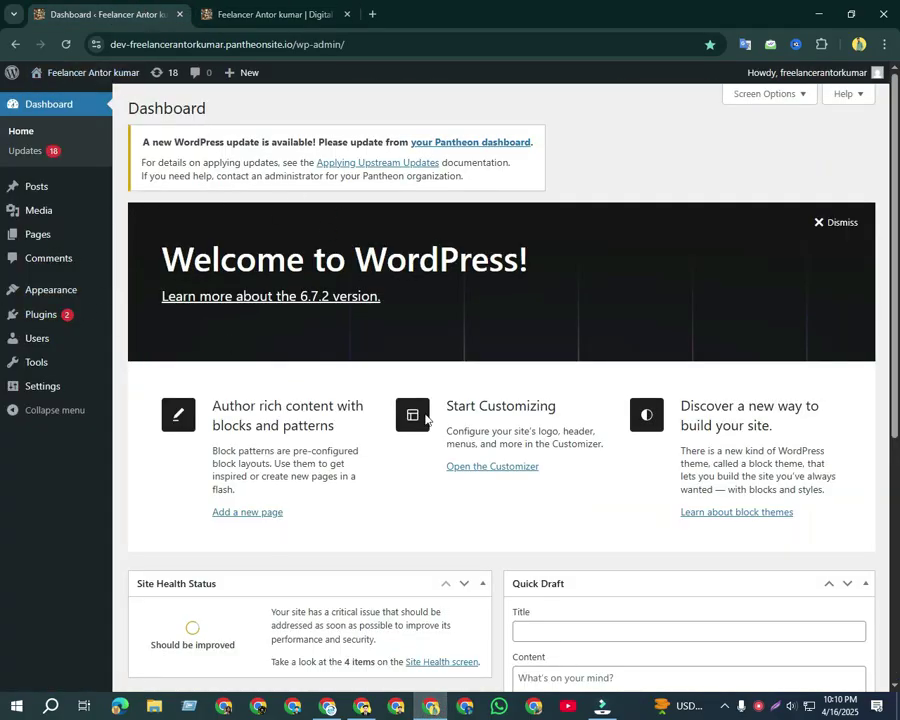
{"action": "mouse_move", "coordinate": [38, 224]}
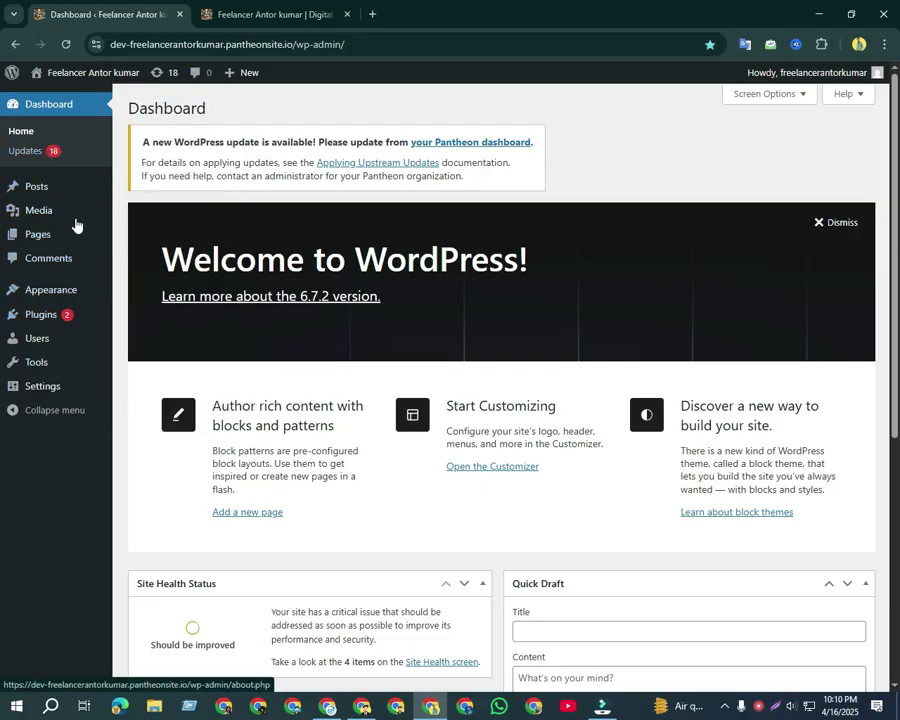
{"action": "mouse_move", "coordinate": [36, 318]}
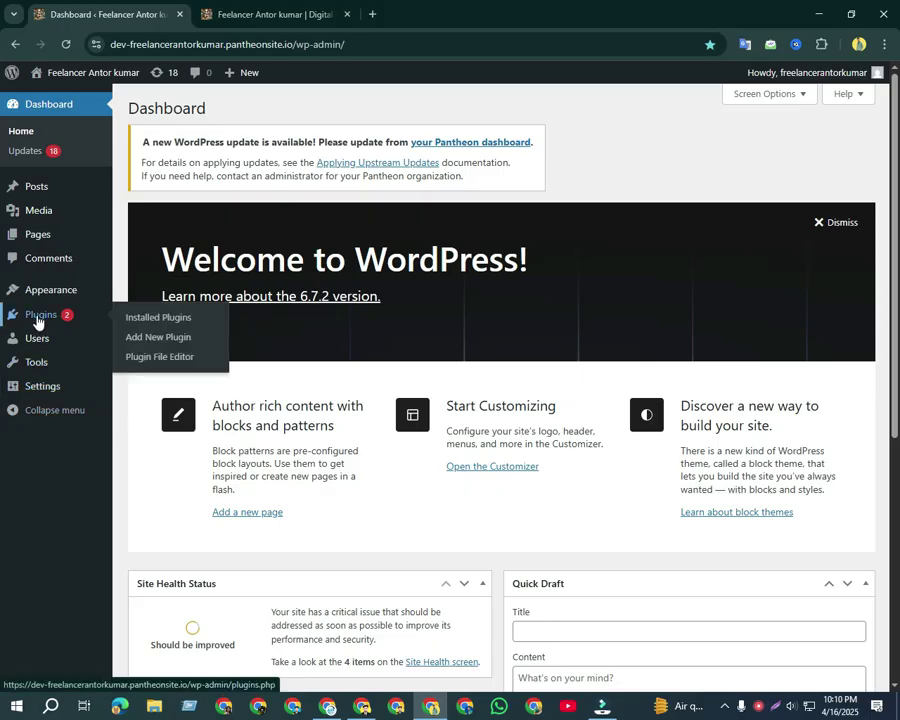
{"action": "left_click", "coordinate": [37, 318]}
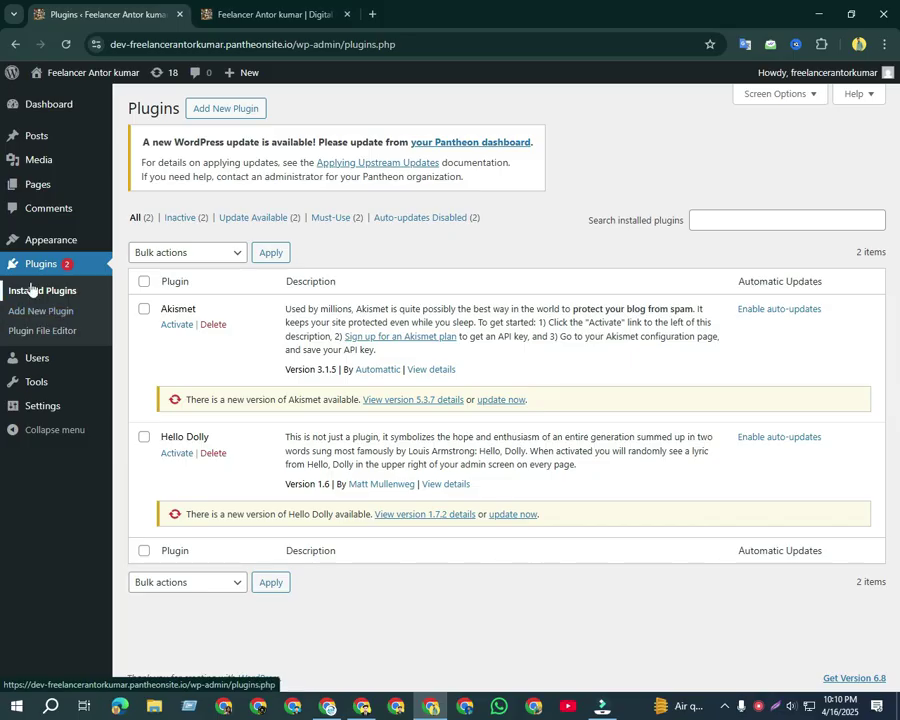
Search the plugin directory for HFCM, then install and activate the Header Footer Code Manager plugin
{"action": "left_click", "coordinate": [40, 110]}
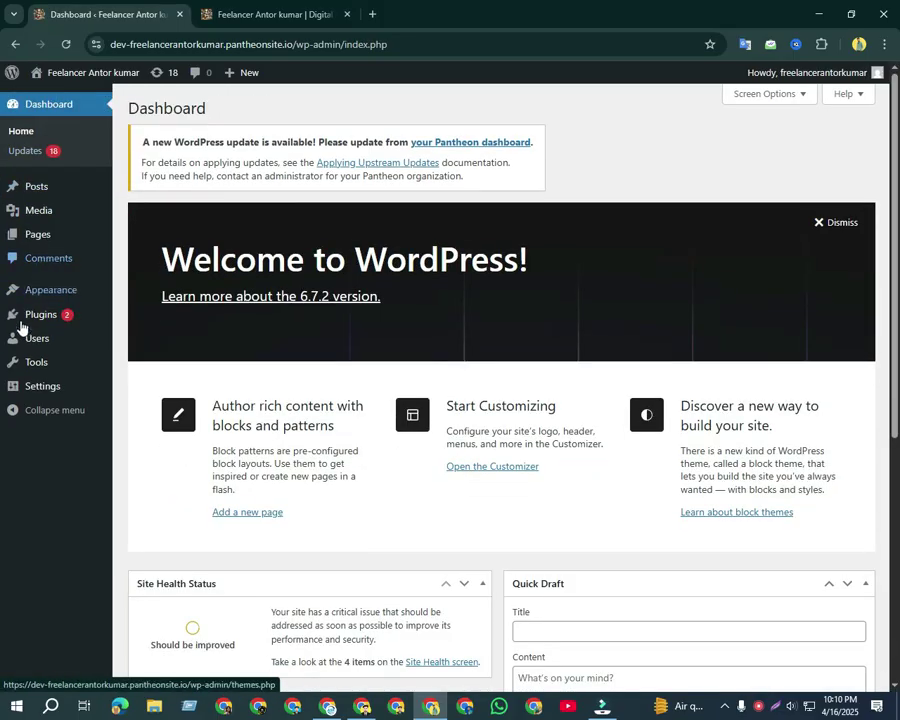
{"action": "mouse_move", "coordinate": [38, 323]}
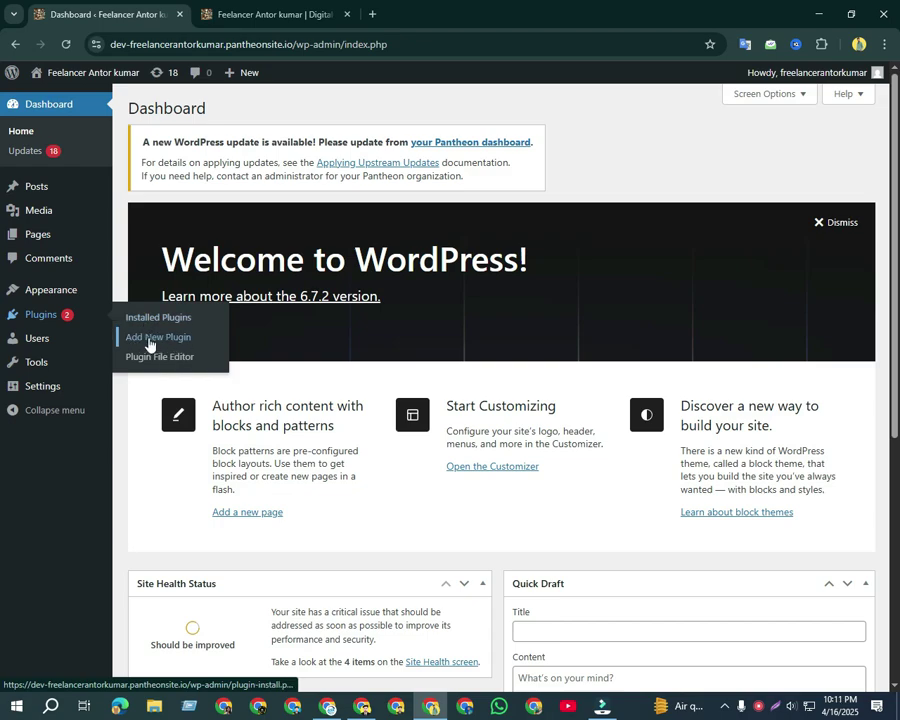
{"action": "left_click", "coordinate": [149, 344]}
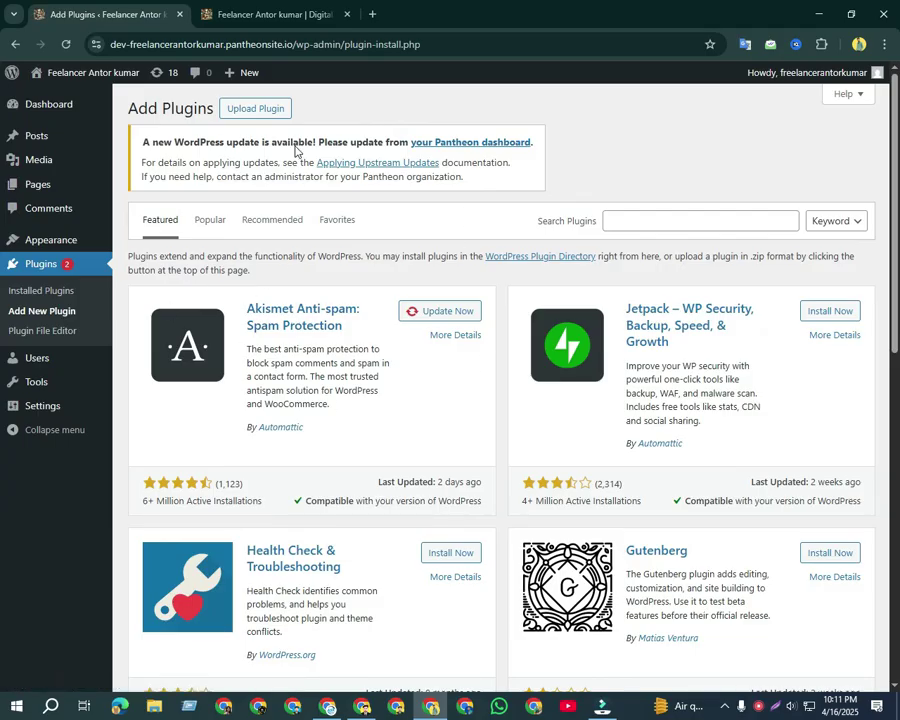
{"action": "left_click", "coordinate": [647, 225]}
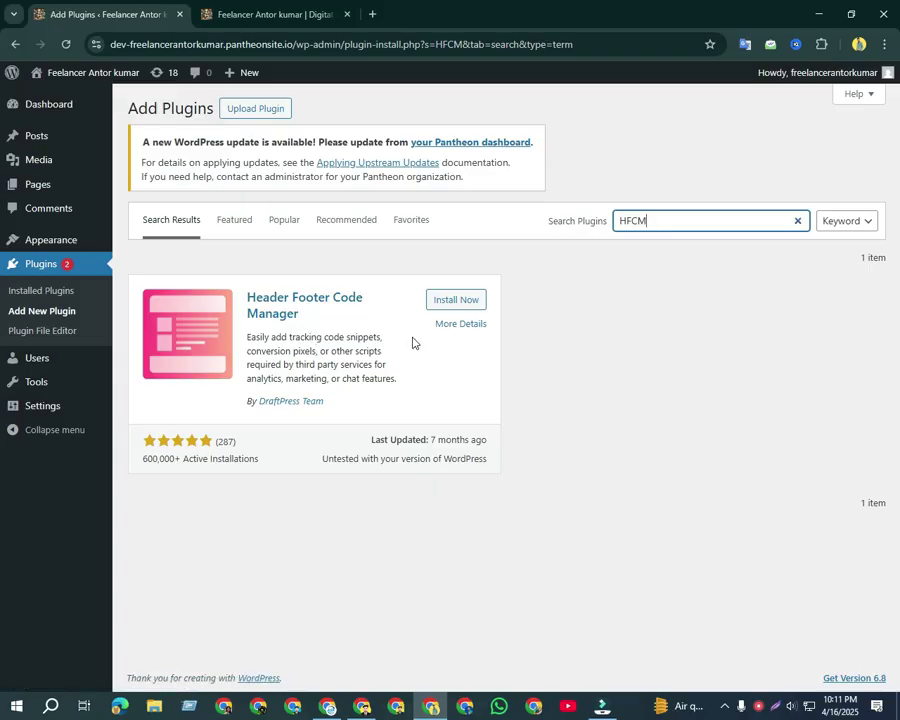
{"action": "left_click", "coordinate": [464, 304]}
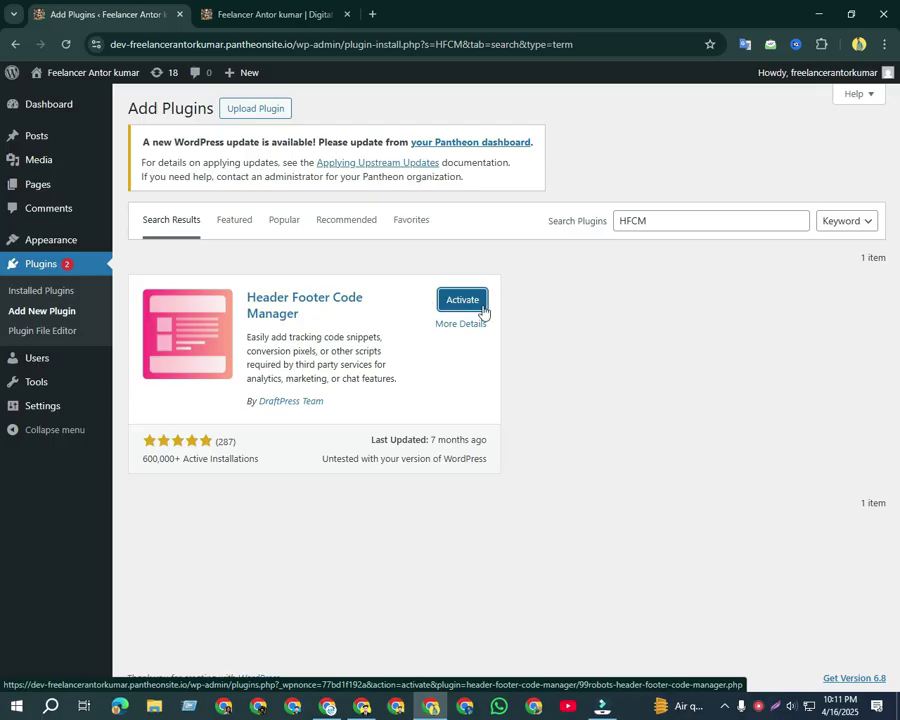
{"action": "left_click", "coordinate": [463, 305]}
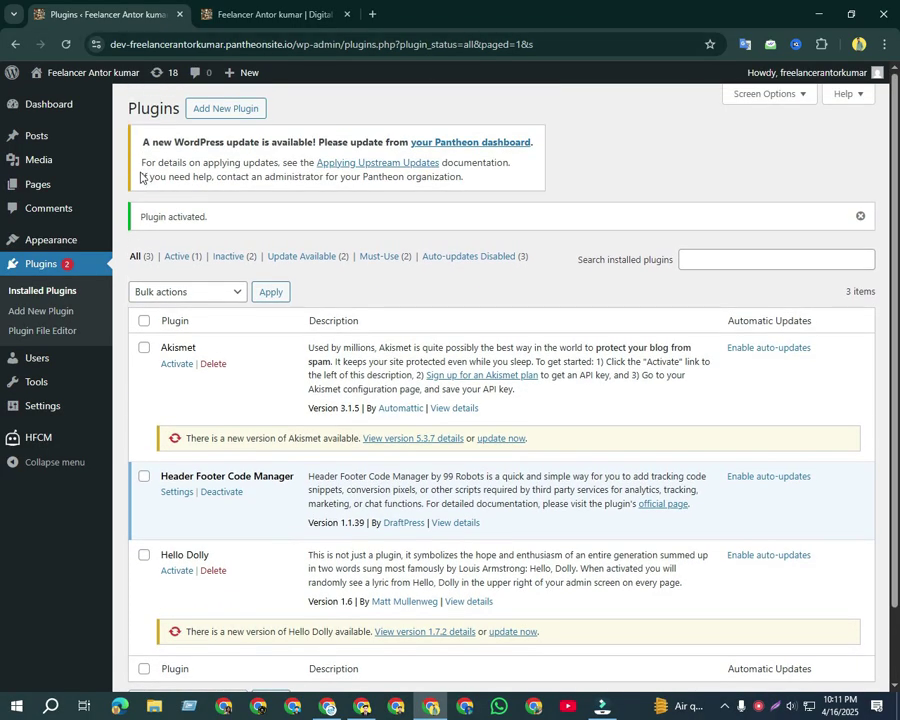
Open the Header Footer Code Manager settings and start adding a new snippet
{"action": "scroll", "coordinate": [252, 396], "scroll_direction": "down", "scroll_amount": 2}
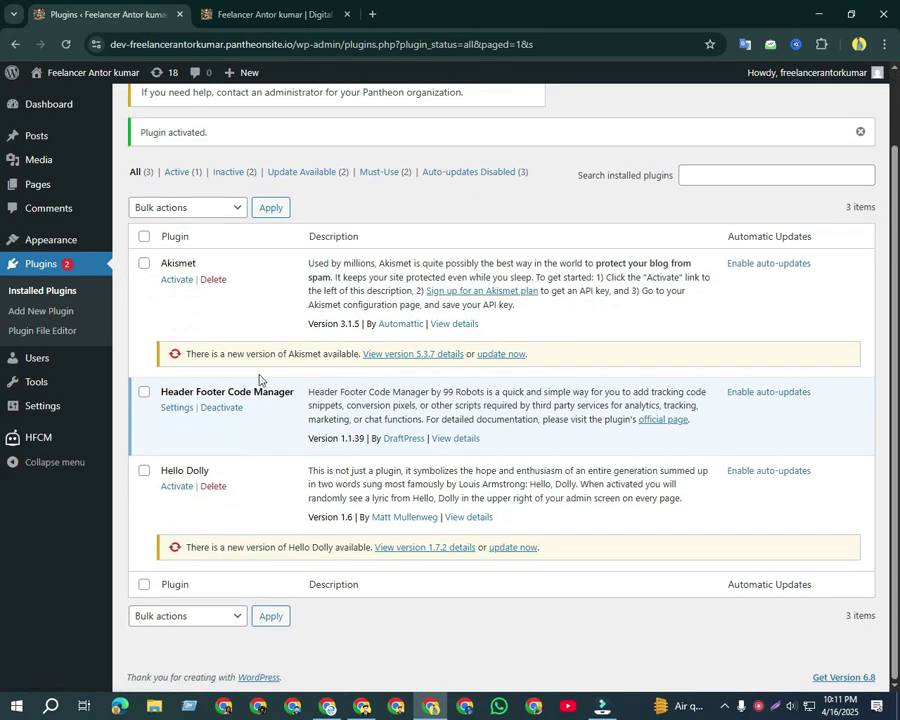
{"action": "left_click", "coordinate": [144, 393]}
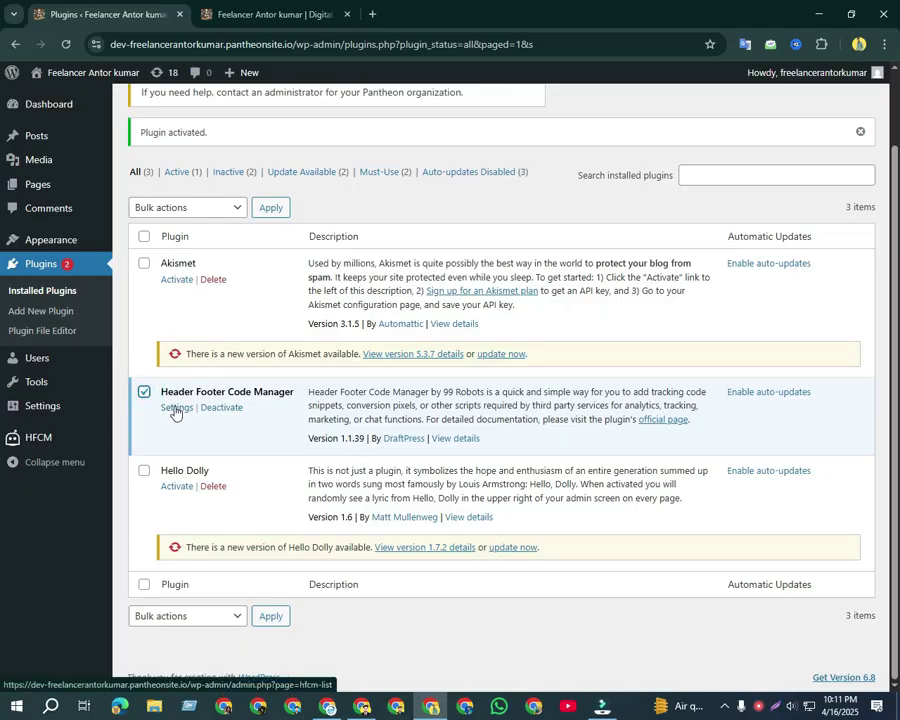
{"action": "left_click", "coordinate": [176, 408]}
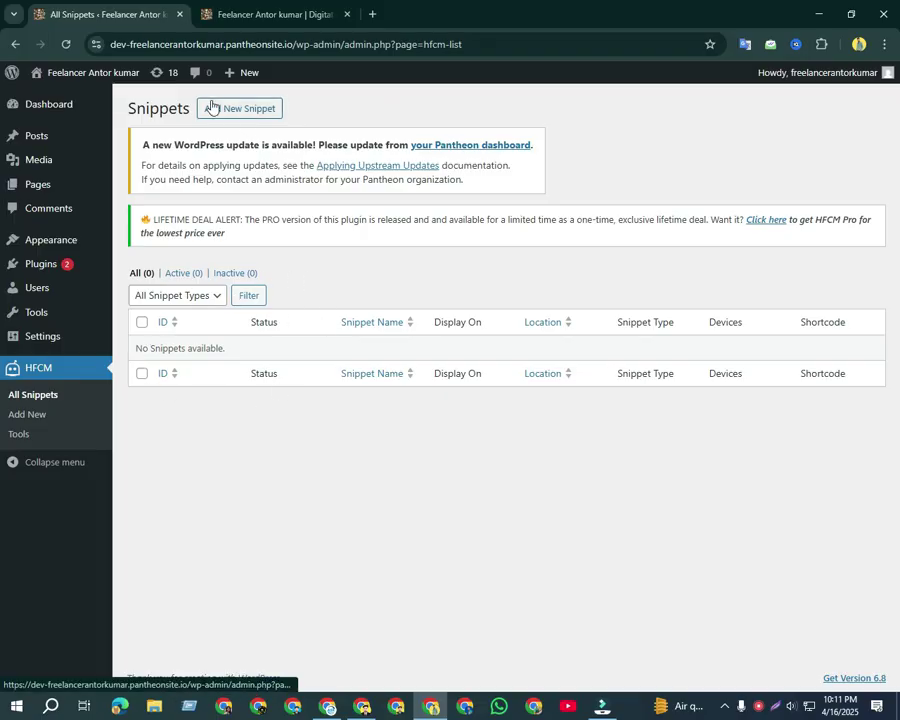
{"action": "left_click", "coordinate": [266, 112]}
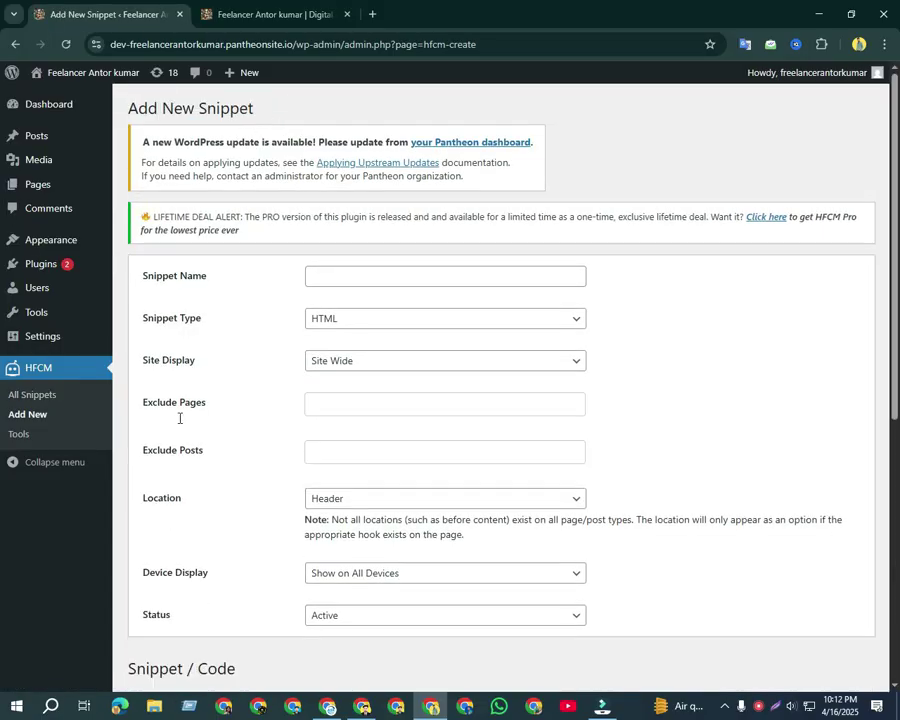
Name the snippet with a first name followed by "Pixel wp" and set its site display to Site Wide
{"action": "left_click", "coordinate": [355, 278]}
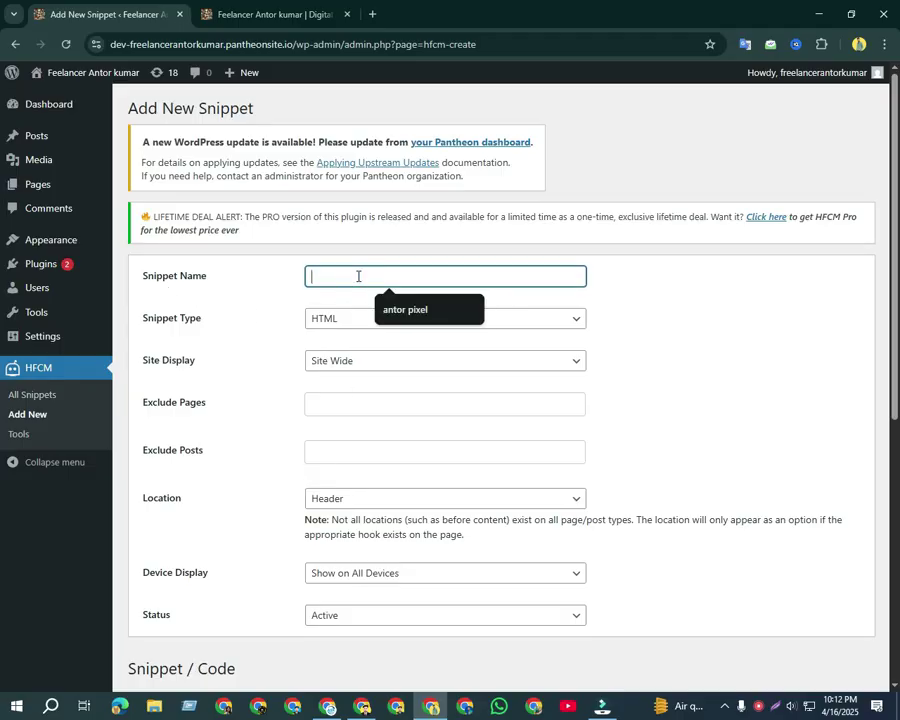
{"action": "key", "text": "BackSpace"}
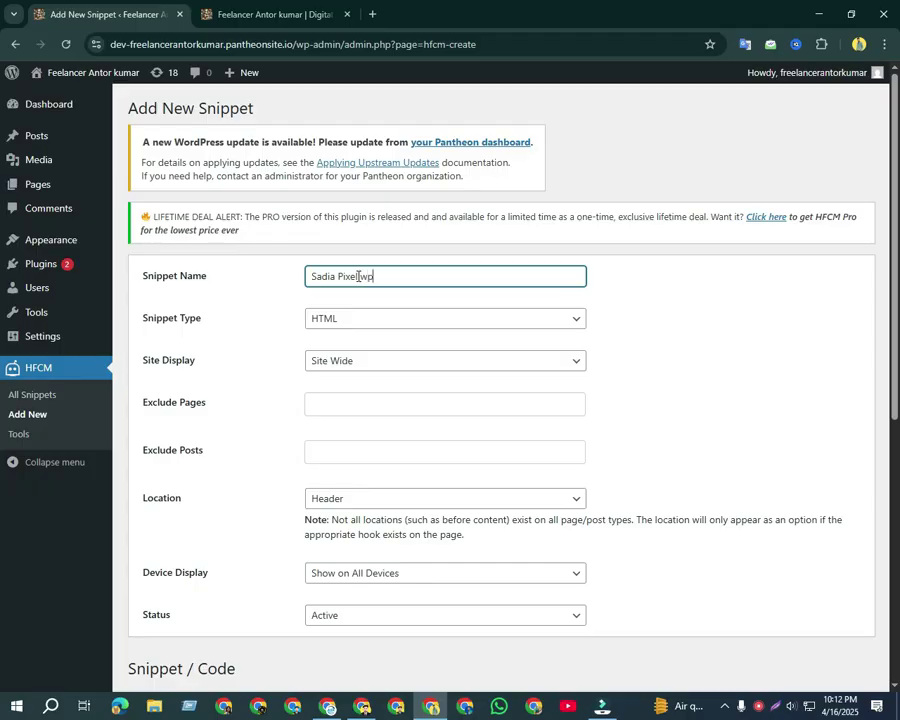
{"action": "scroll", "coordinate": [378, 332], "scroll_direction": "down", "scroll_amount": 1}
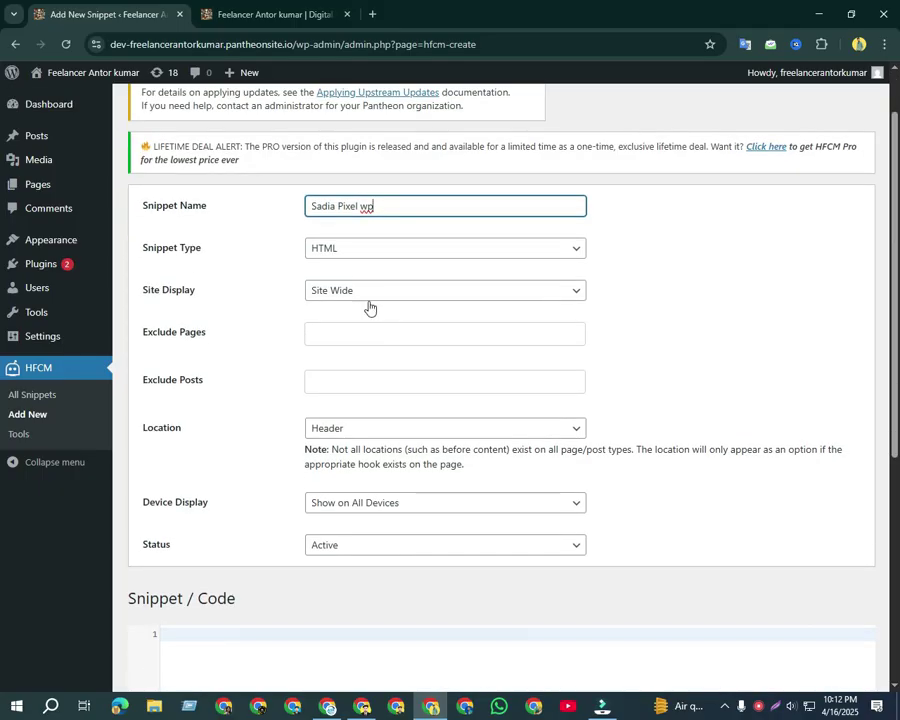
{"action": "left_click", "coordinate": [378, 297]}
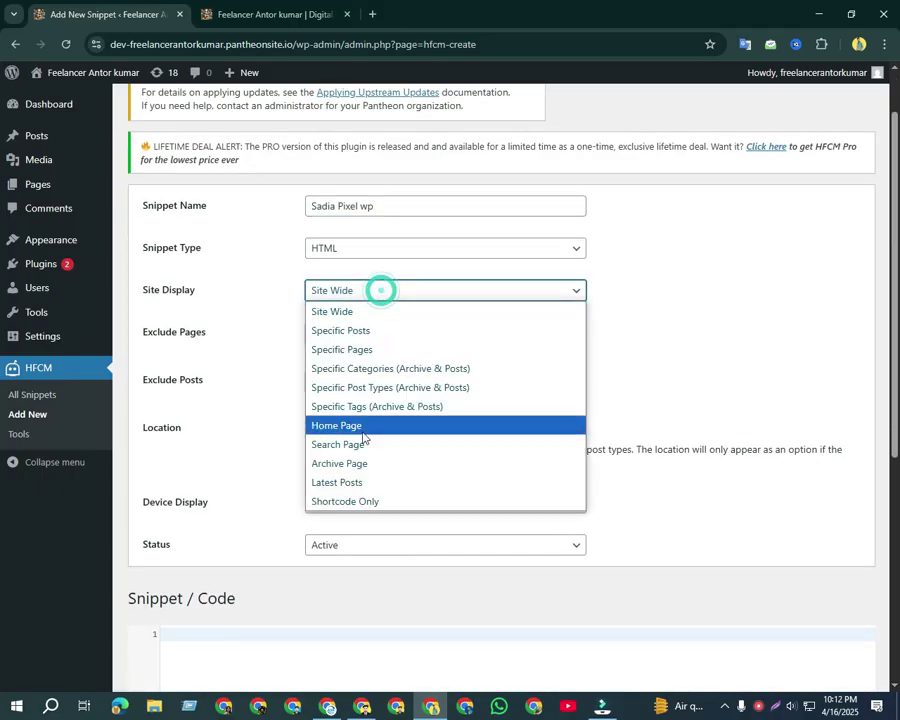
{"action": "left_click", "coordinate": [368, 312]}
{"action": "scroll", "coordinate": [386, 350], "scroll_direction": "down", "scroll_amount": 2}
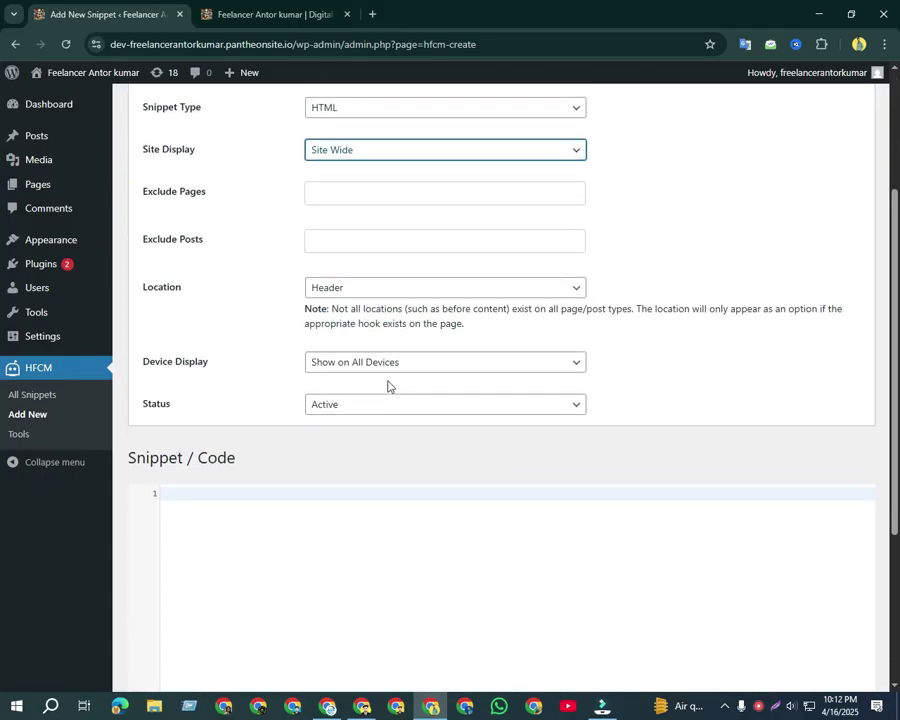
Copy the Meta Pixel base code again from the Events Manager window, paste it into the WordPress snippet's code area and save the snippet
{"action": "scroll", "coordinate": [341, 415], "scroll_direction": "down", "scroll_amount": 3}
{"action": "left_click", "coordinate": [209, 300]}
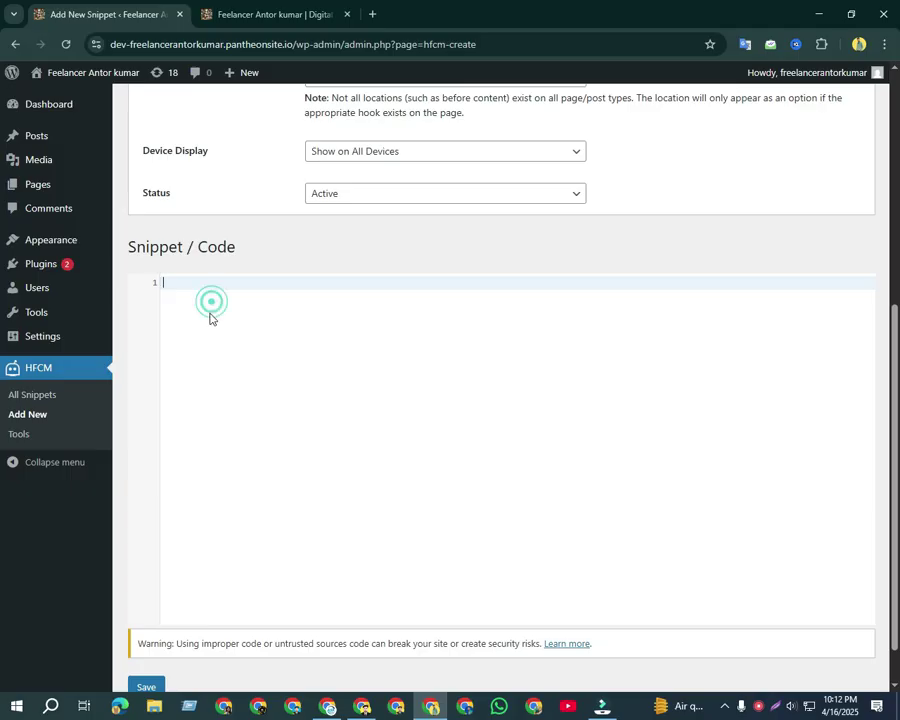
{"action": "left_click", "coordinate": [362, 706]}
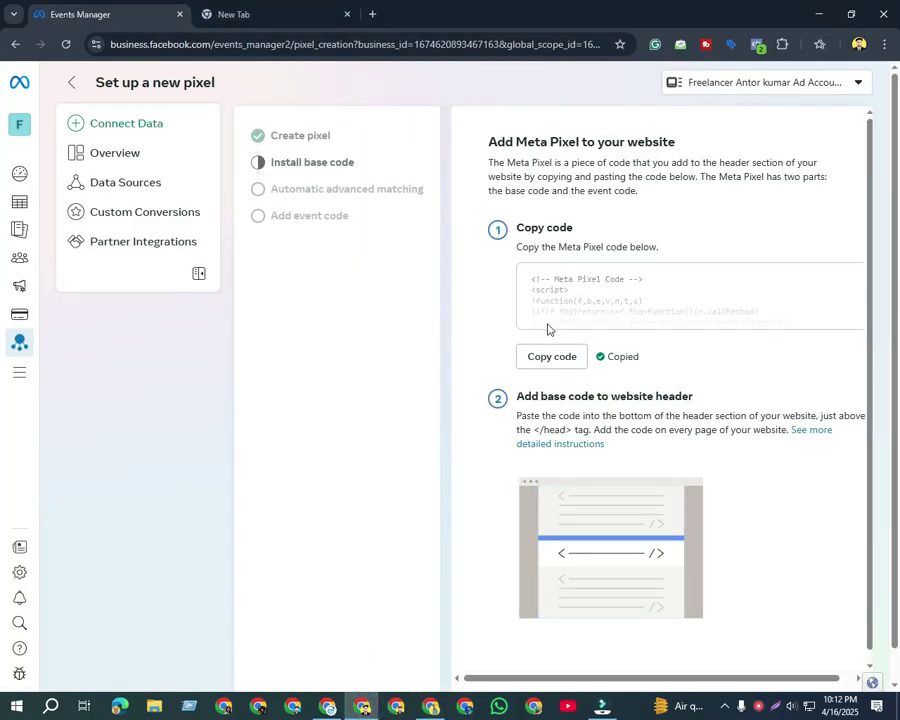
{"action": "left_click", "coordinate": [555, 358]}
{"action": "left_click", "coordinate": [430, 706]}
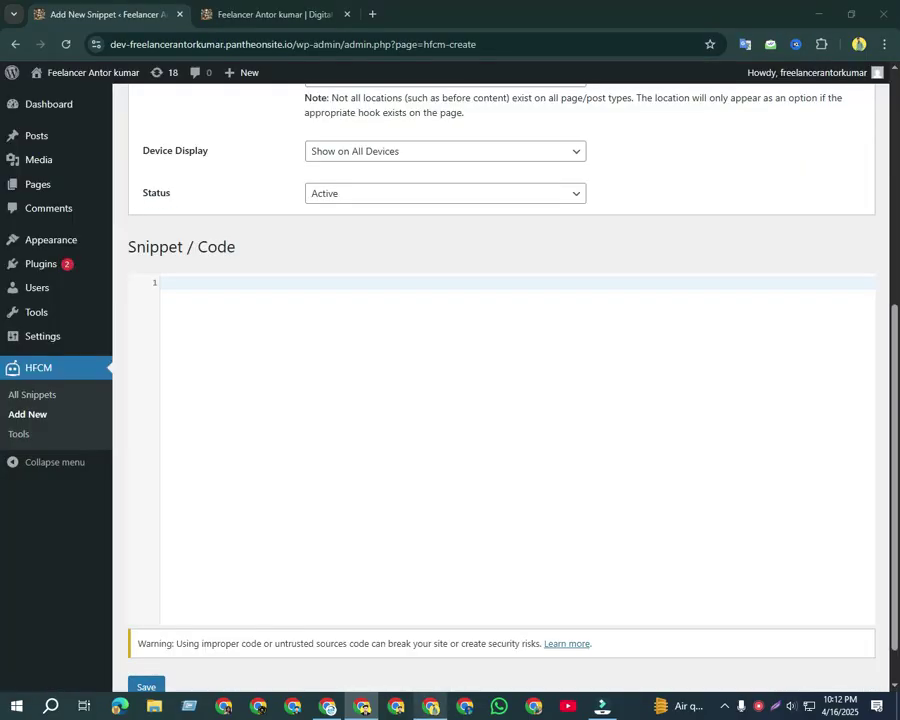
{"action": "left_click", "coordinate": [242, 322]}
{"action": "key", "text": "ctrl+v"}
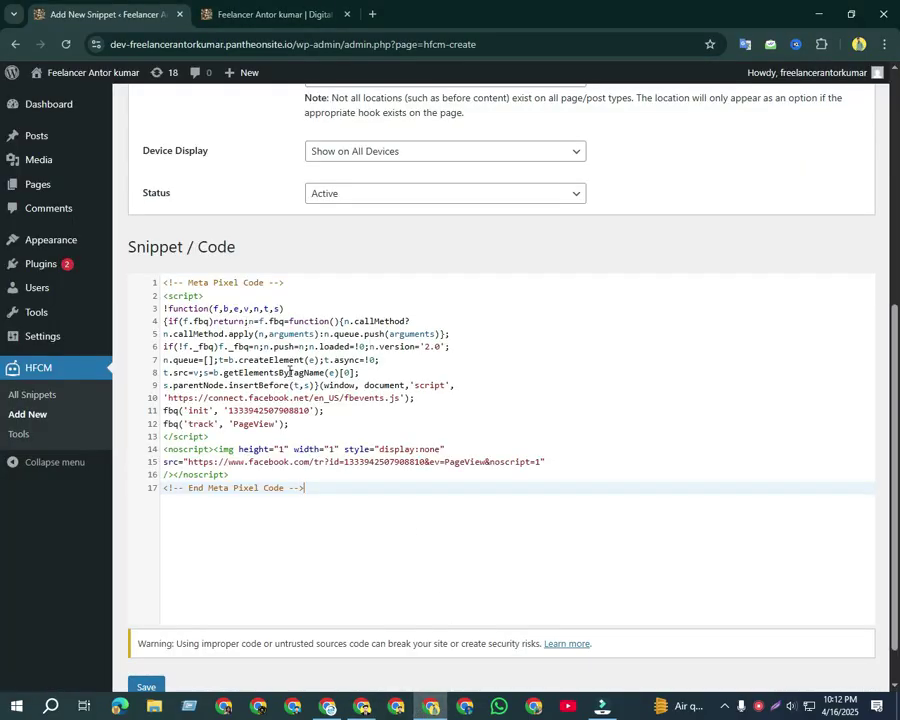
{"action": "key", "text": "Return"}
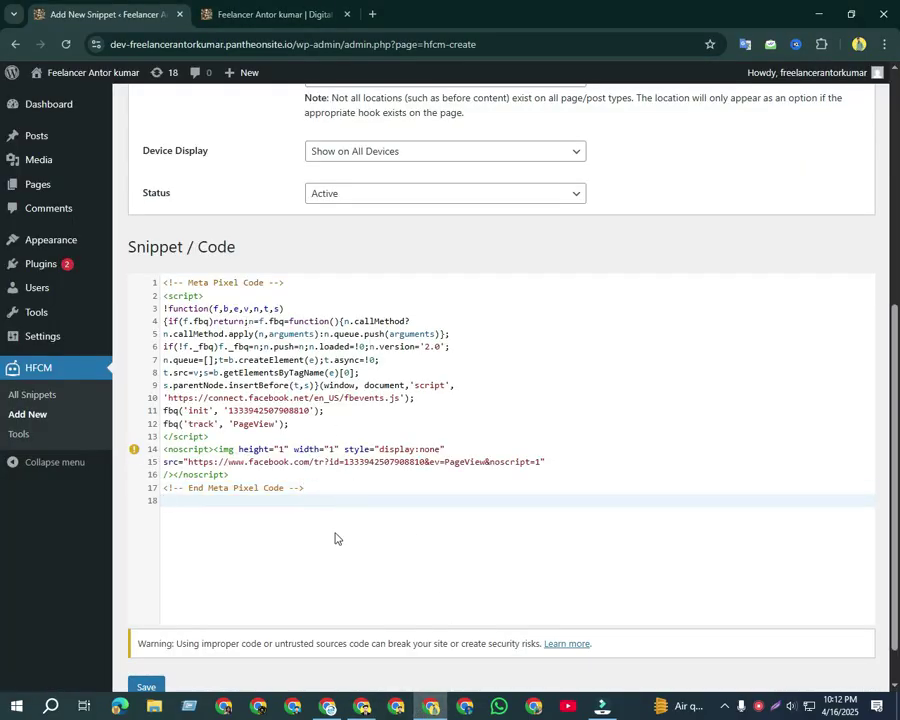
{"action": "scroll", "coordinate": [335, 535], "scroll_direction": "down", "scroll_amount": 1}
{"action": "left_click", "coordinate": [147, 636]}
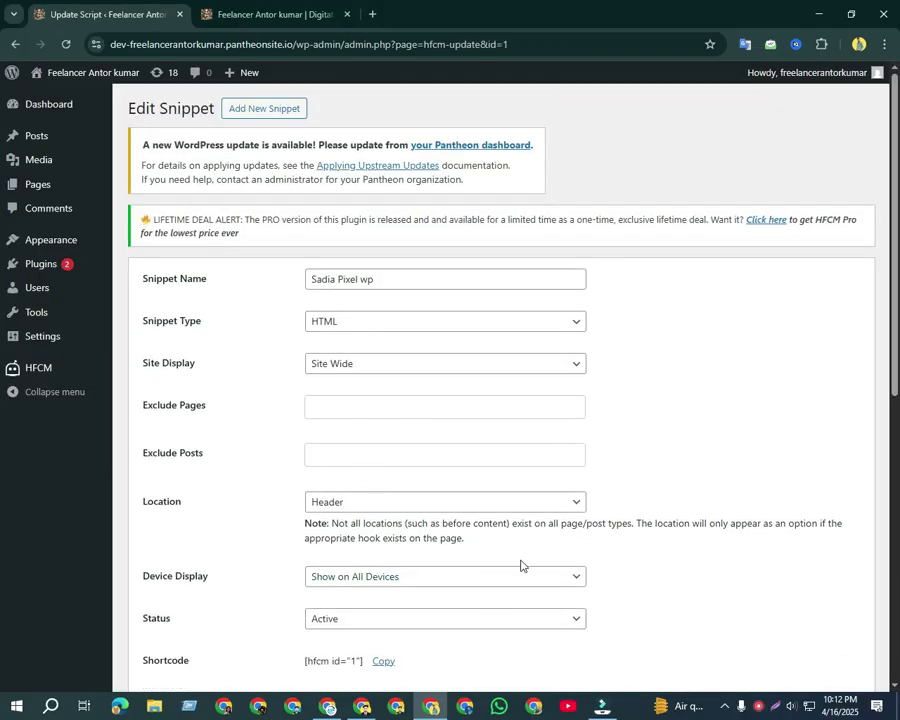
Switch to Events Manager, continue past the base code installation, and turn on automatic advanced matching for the pixel
{"action": "left_click", "coordinate": [362, 706]}
{"action": "scroll", "coordinate": [722, 614], "scroll_direction": "down", "scroll_amount": 2}
{"action": "left_click", "coordinate": [824, 669]}
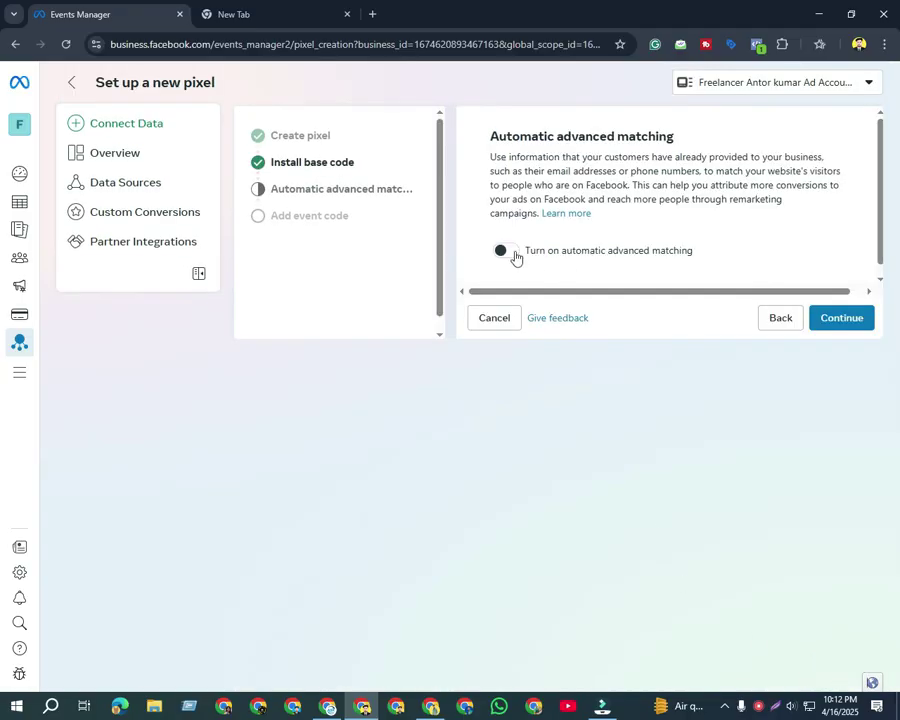
{"action": "left_click", "coordinate": [503, 251]}
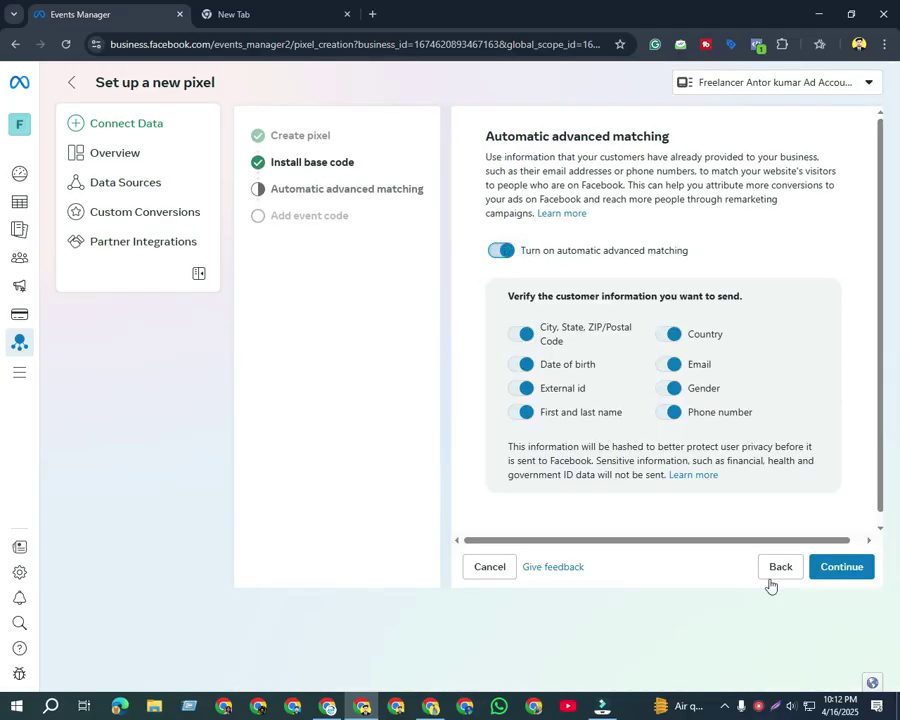
{"action": "left_click", "coordinate": [838, 570]}
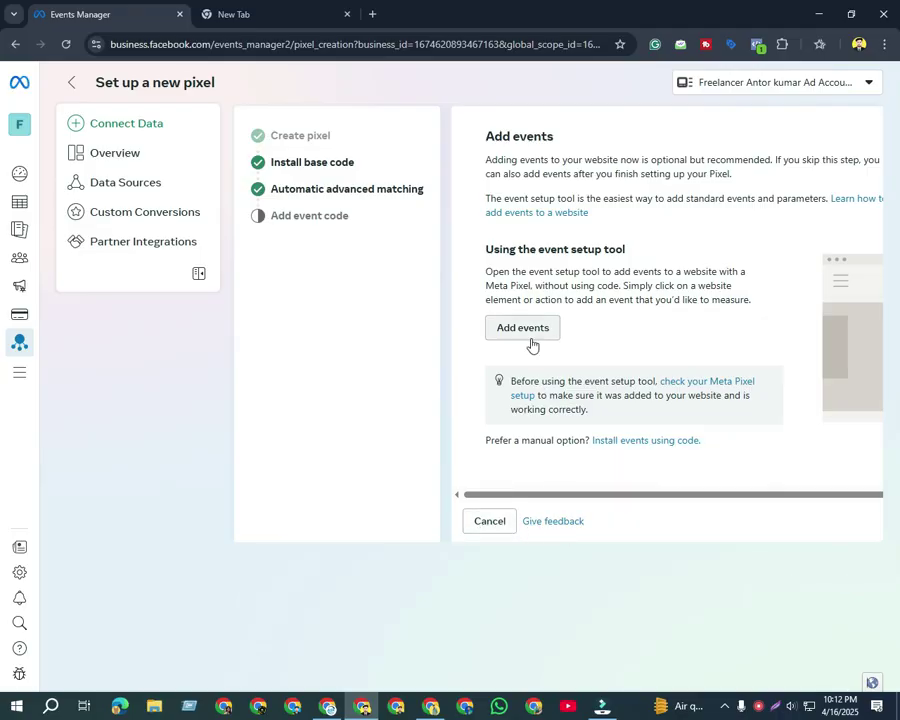
Open the event setup dialog, close it without adding events, and leave the pixel creation workflow
{"action": "scroll", "coordinate": [643, 445], "scroll_direction": "down", "scroll_amount": 1}
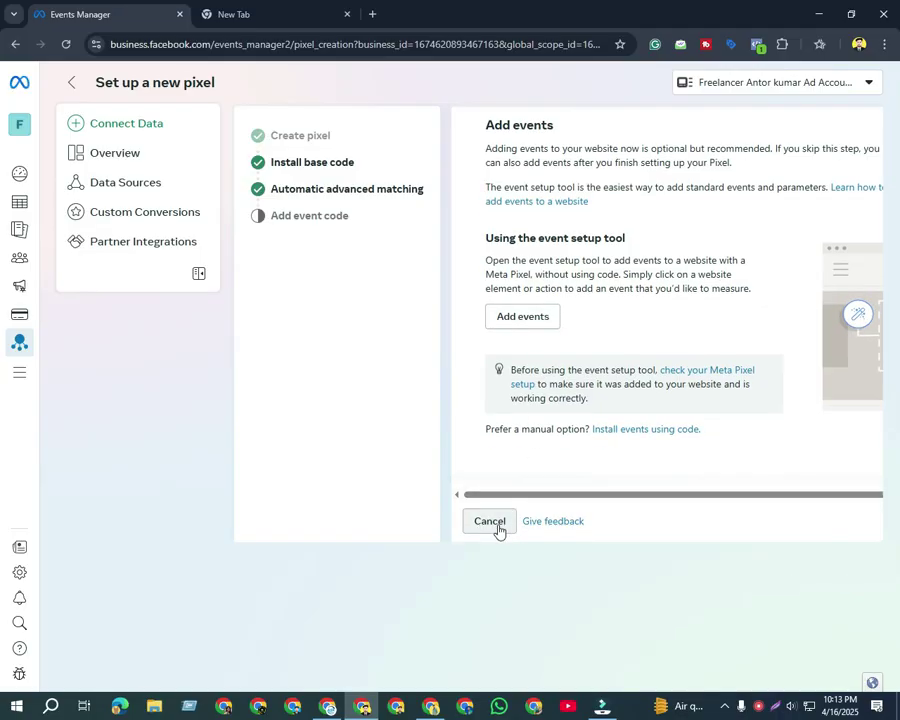
{"action": "left_click", "coordinate": [531, 320]}
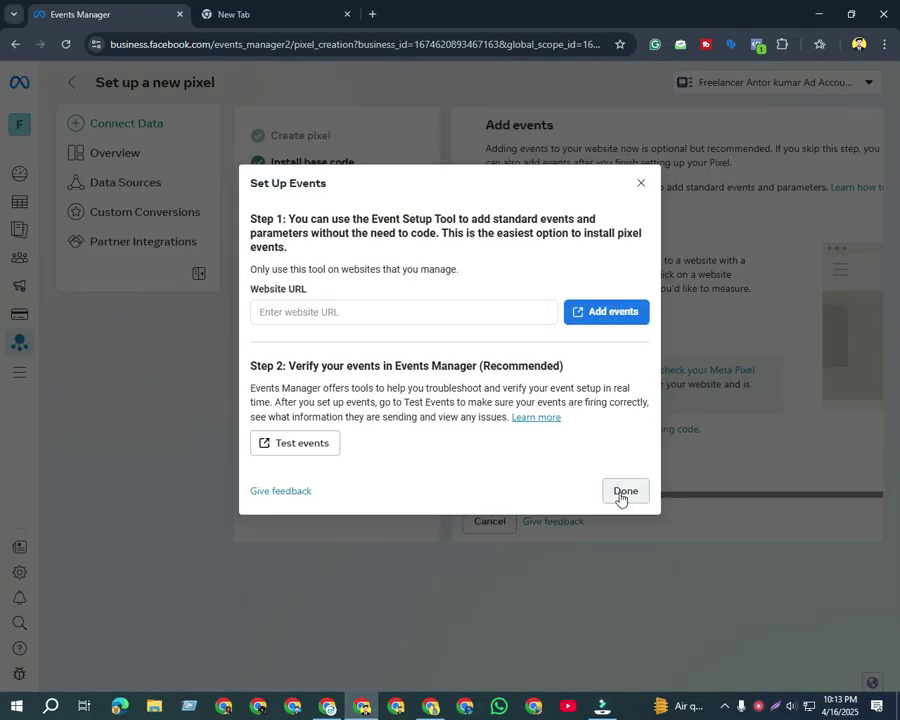
{"action": "left_click", "coordinate": [622, 491]}
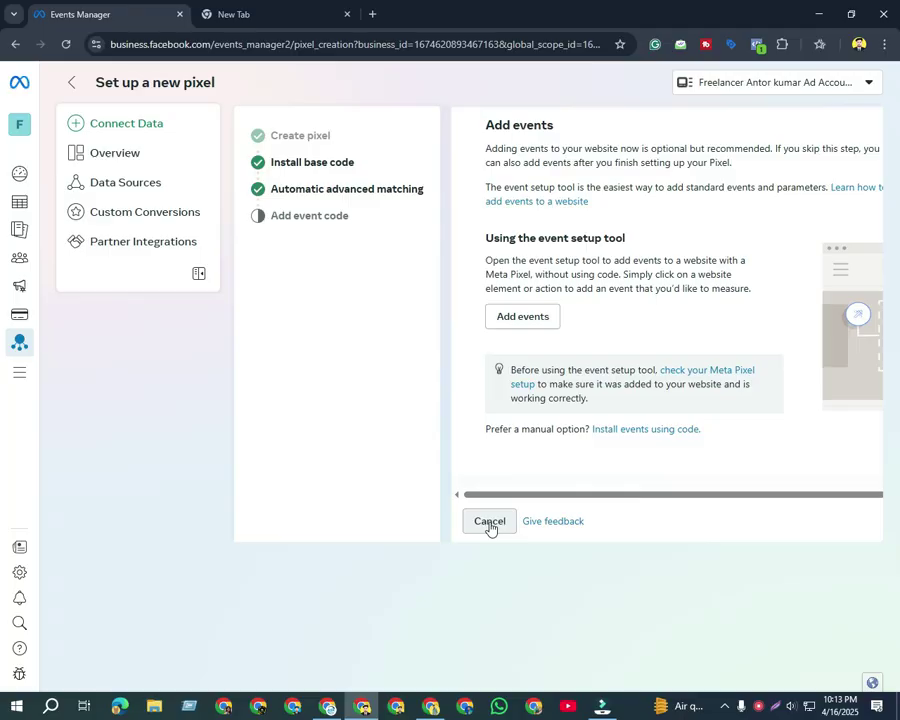
{"action": "left_click", "coordinate": [490, 522]}
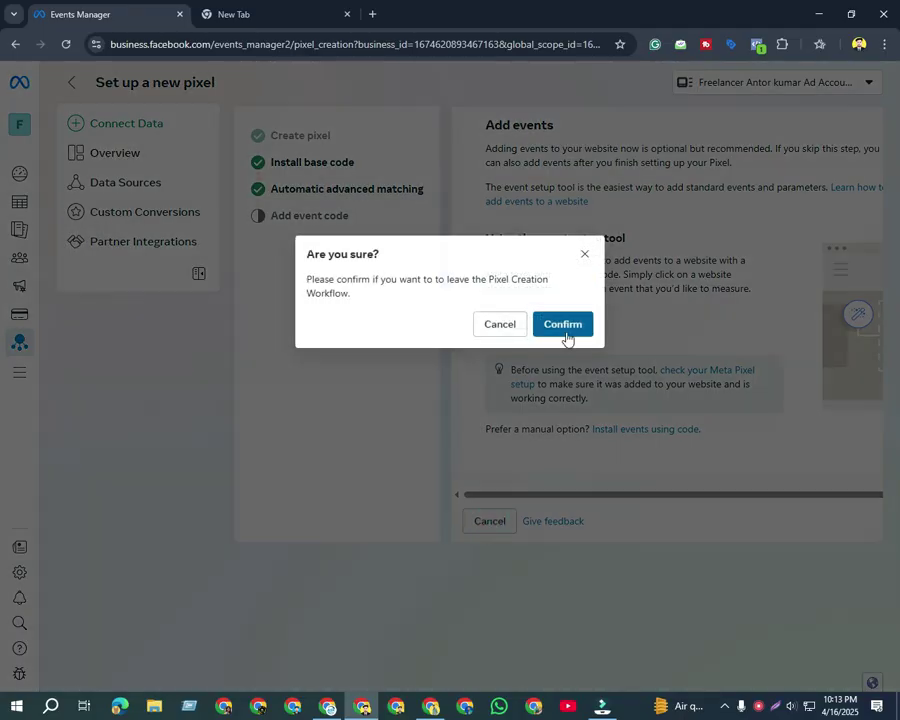
{"action": "left_click", "coordinate": [564, 328]}
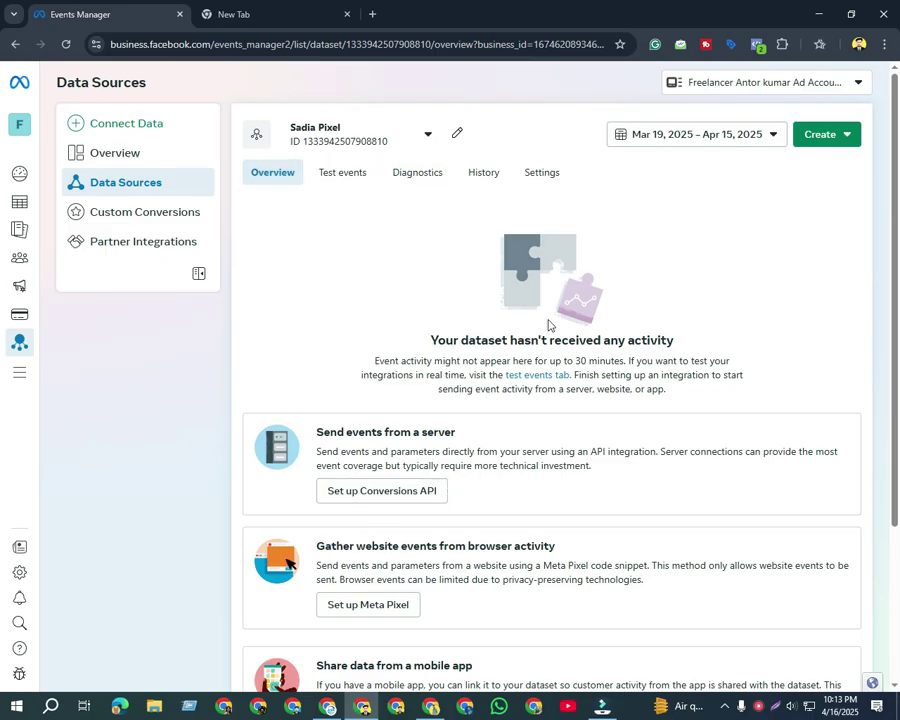
Remove the Meta Pixel Helper extension from Chrome
{"action": "left_click", "coordinate": [288, 6]}
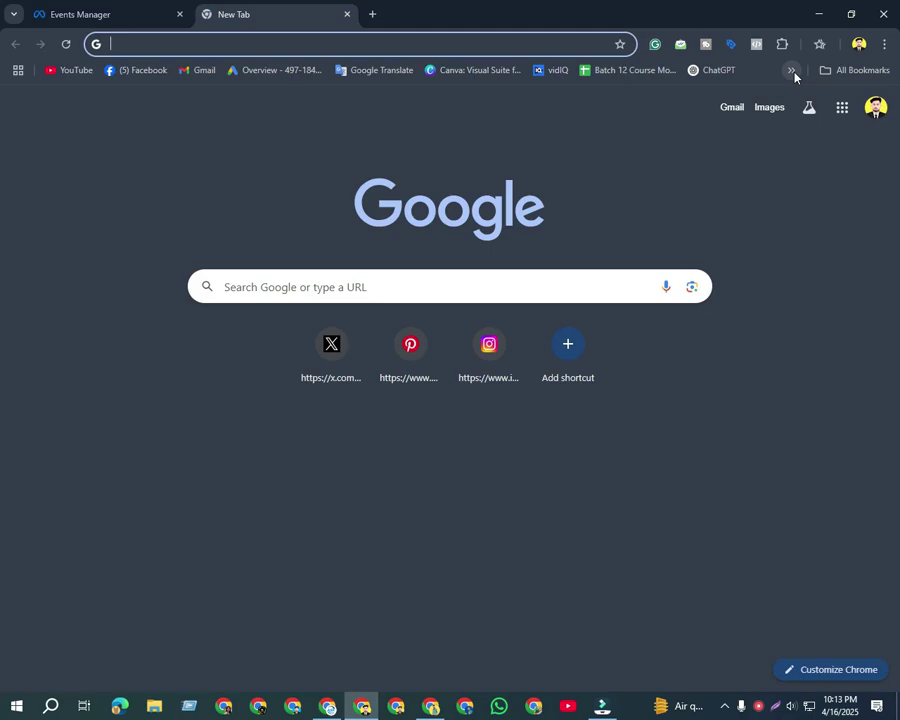
{"action": "left_click", "coordinate": [784, 45]}
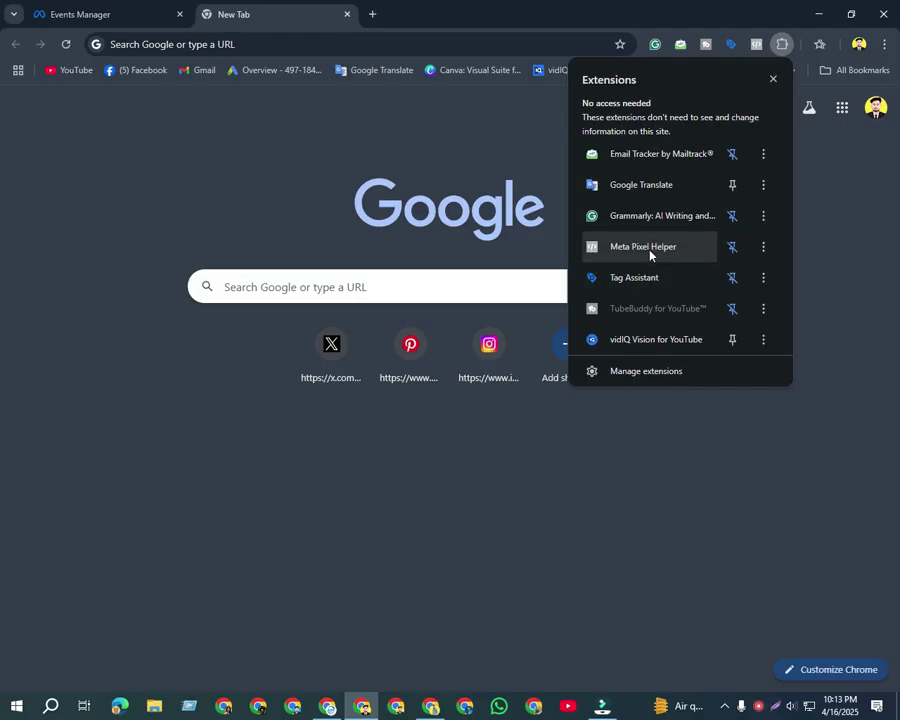
{"action": "left_click", "coordinate": [762, 250]}
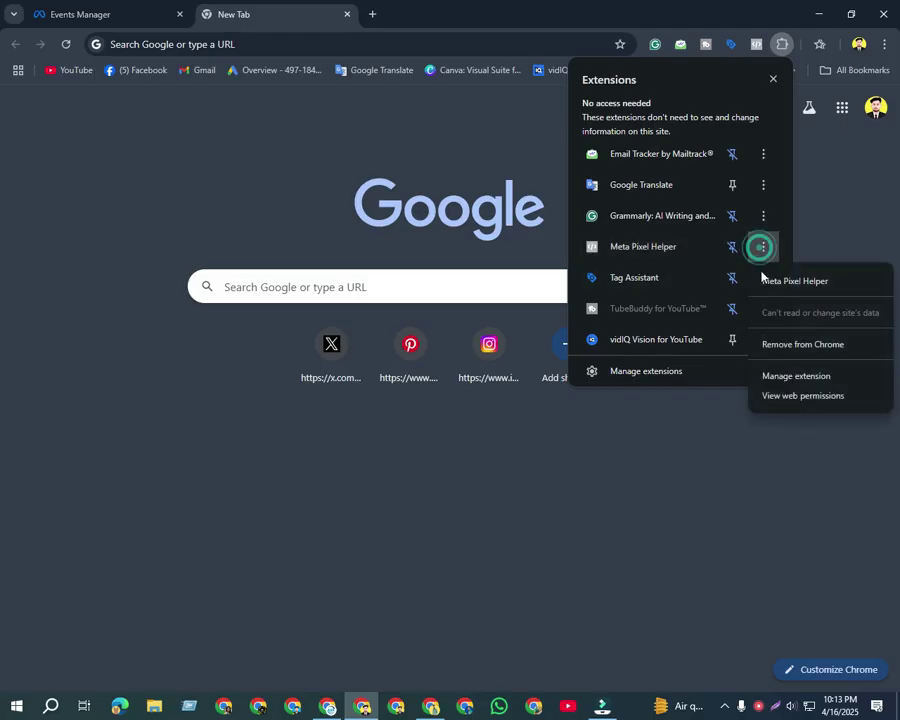
{"action": "left_click", "coordinate": [783, 345]}
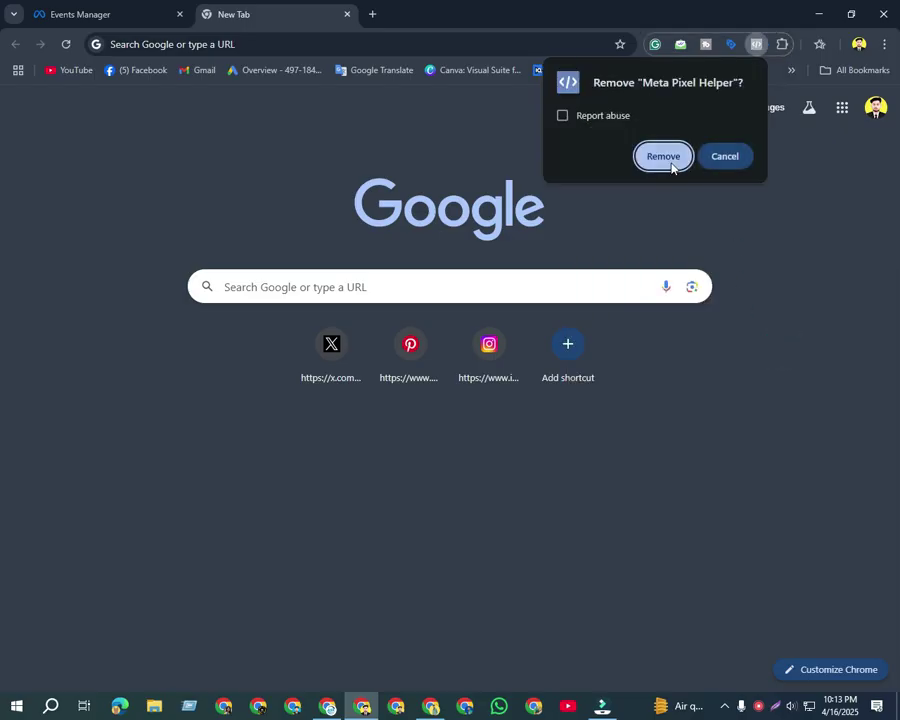
{"action": "left_click", "coordinate": [668, 160]}
Search Google for "meta pixel helper" in the empty browser tab
{"action": "left_click", "coordinate": [240, 44]}
{"action": "left_click", "coordinate": [240, 44]}
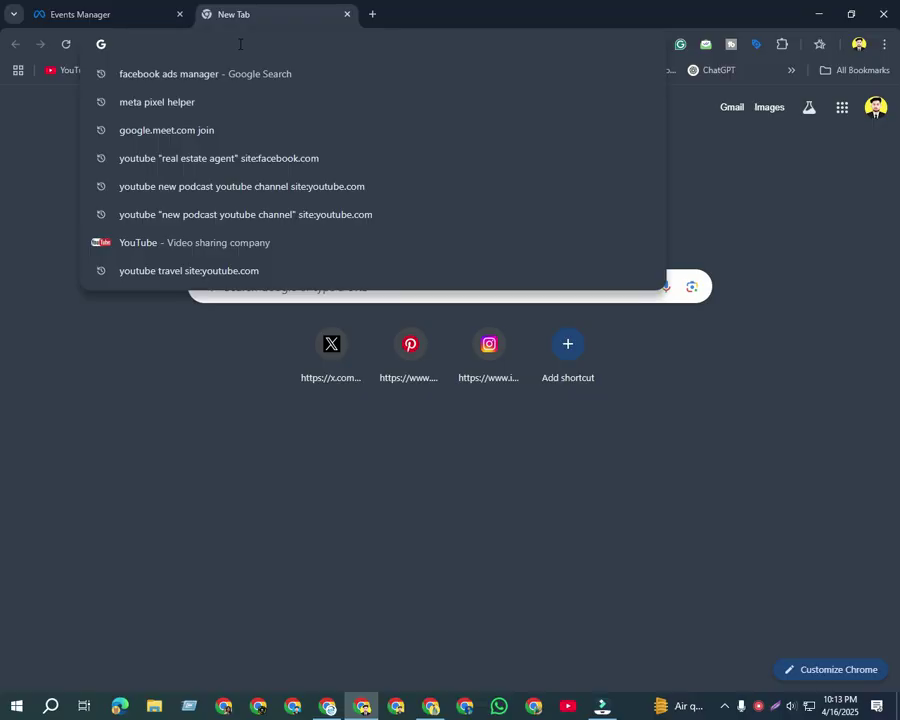
{"action": "left_click", "coordinate": [193, 104]}
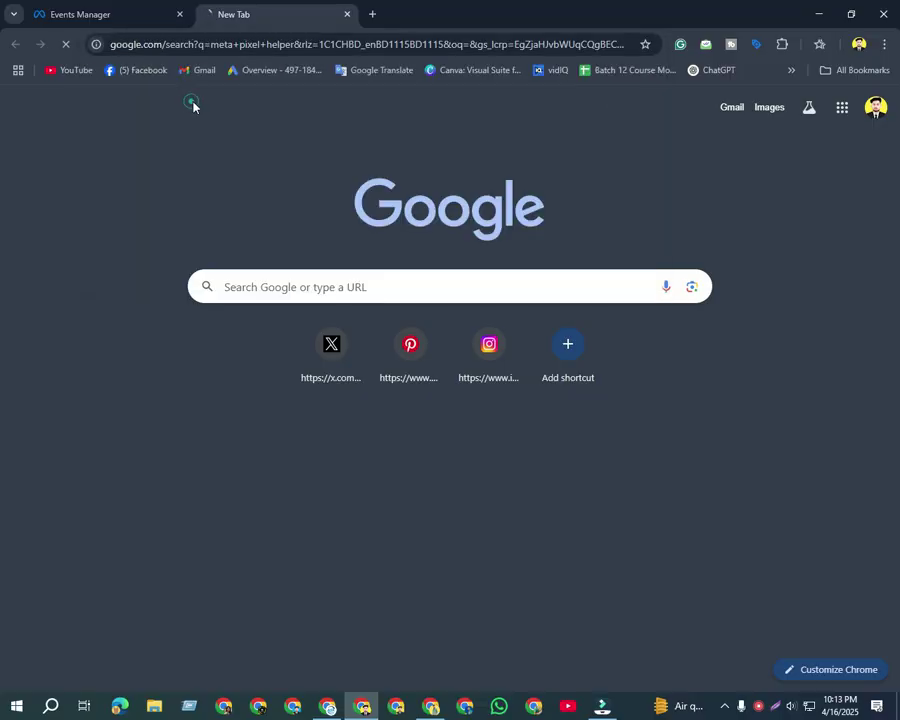
Open the Meta Pixel Helper listing in the Chrome Web Store and add the extension to Chrome
{"action": "left_click", "coordinate": [134, 216]}
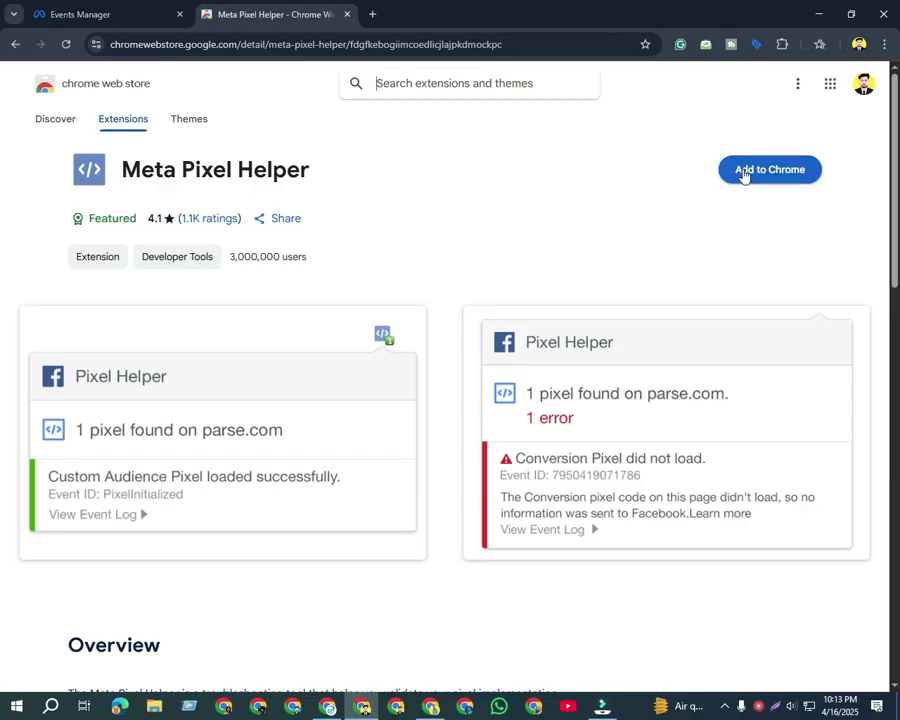
{"action": "left_click_drag", "start_coordinate": [363, 170], "coordinate": [24, 148]}
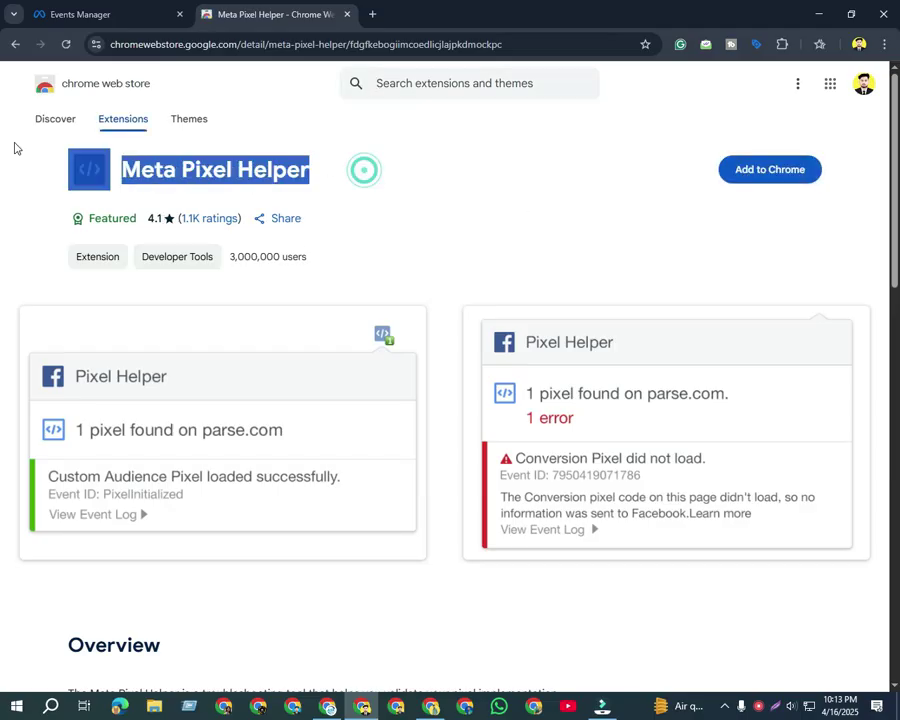
{"action": "left_click", "coordinate": [781, 173]}
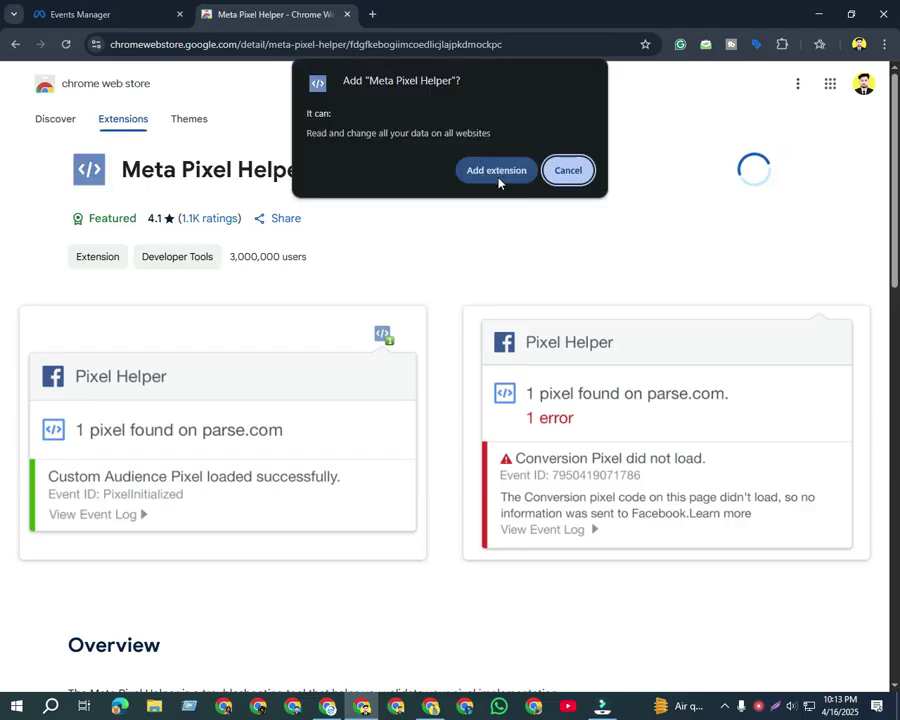
{"action": "left_click", "coordinate": [497, 171]}
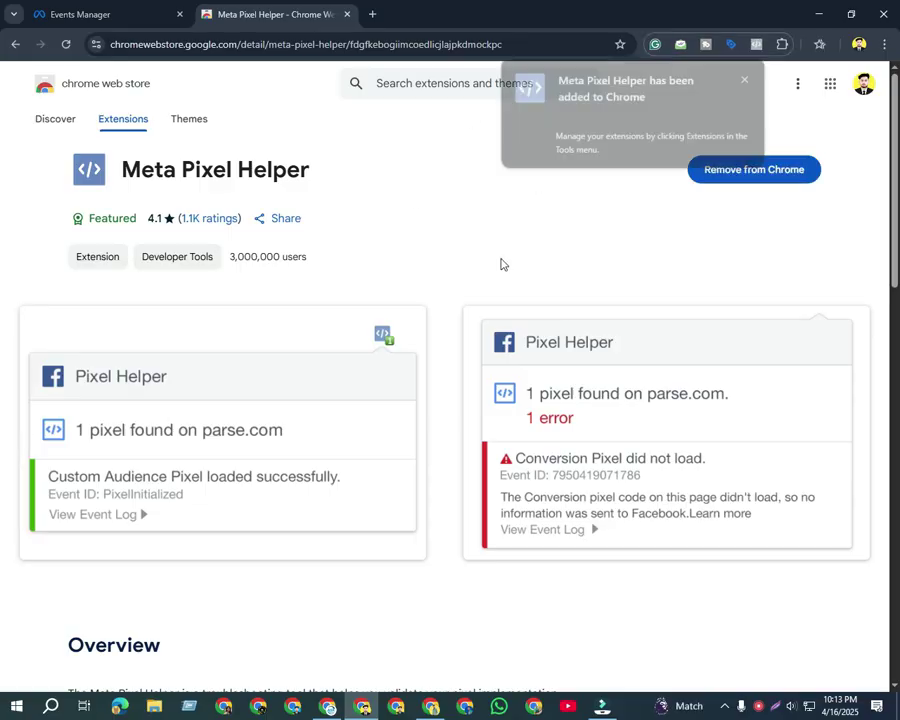
{"action": "left_click", "coordinate": [583, 231]}
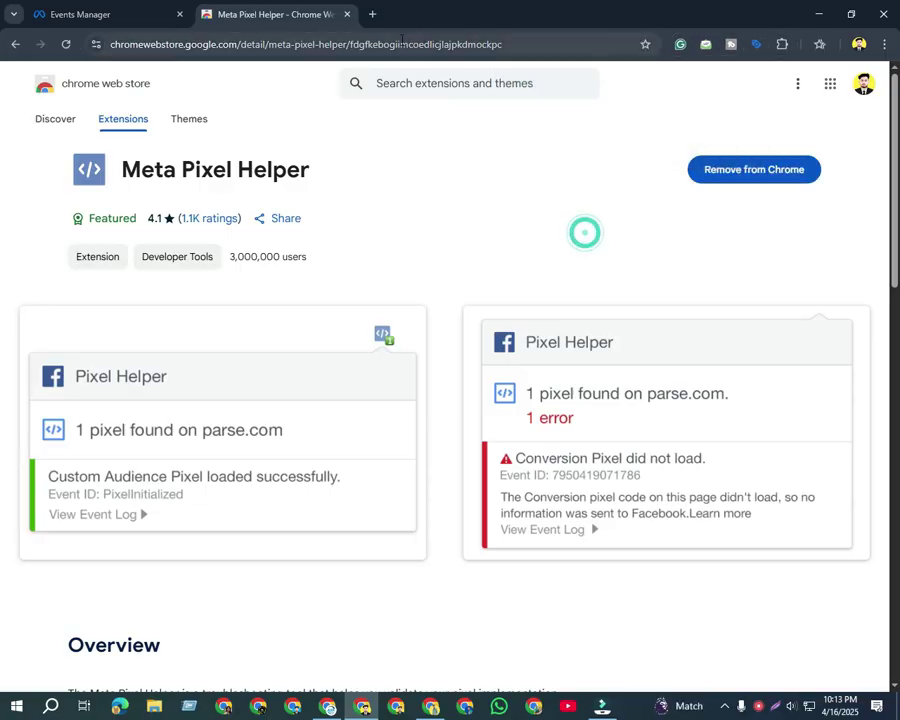
Pin the Meta Pixel Helper extension to the browser toolbar
{"action": "left_click", "coordinate": [783, 44]}
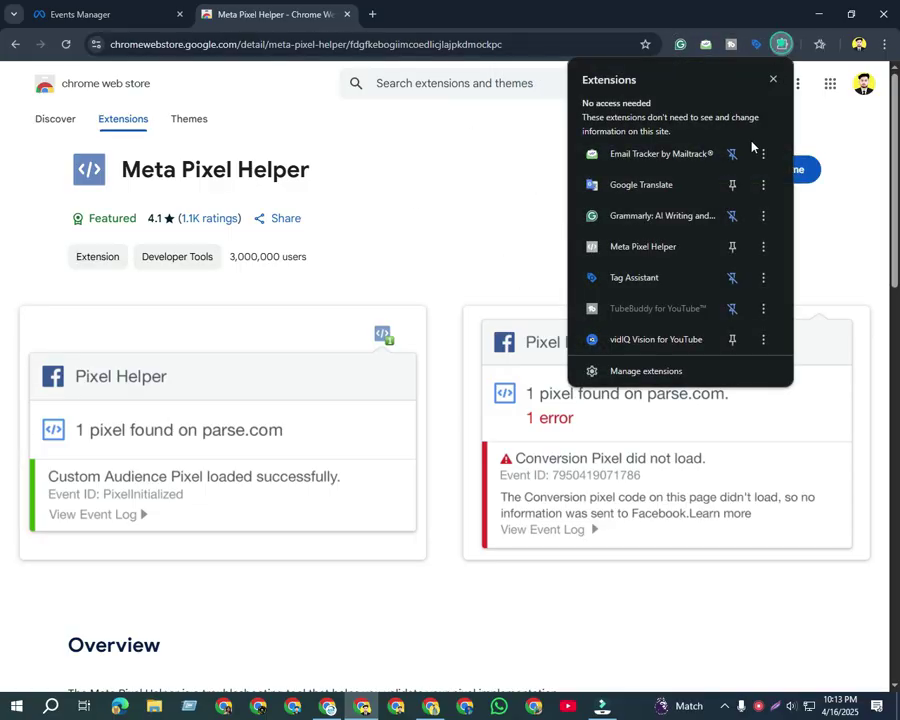
{"action": "left_click", "coordinate": [732, 248]}
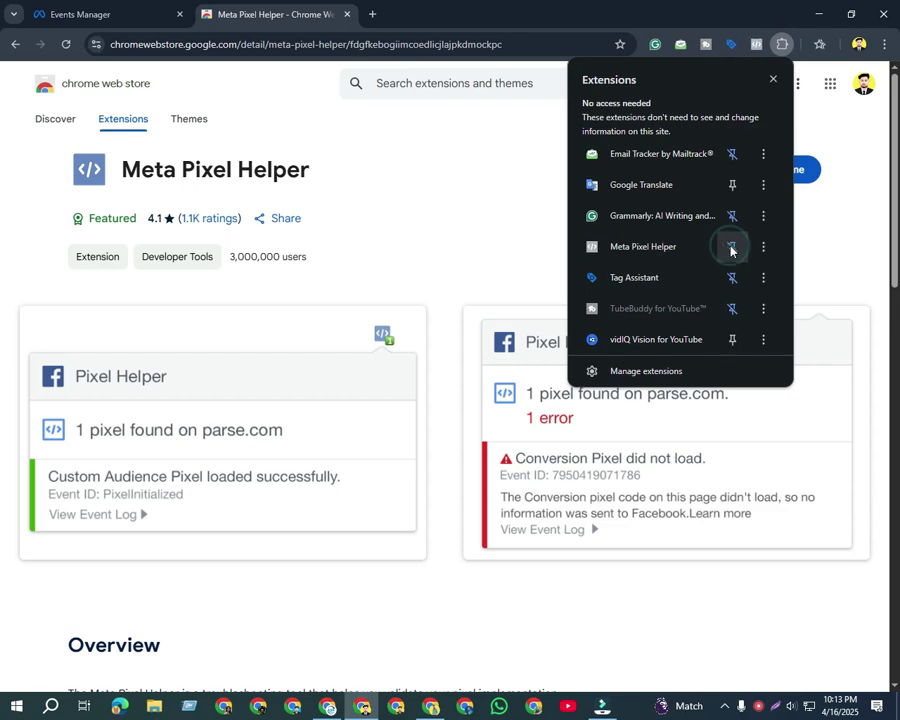
{"action": "left_click", "coordinate": [521, 241]}
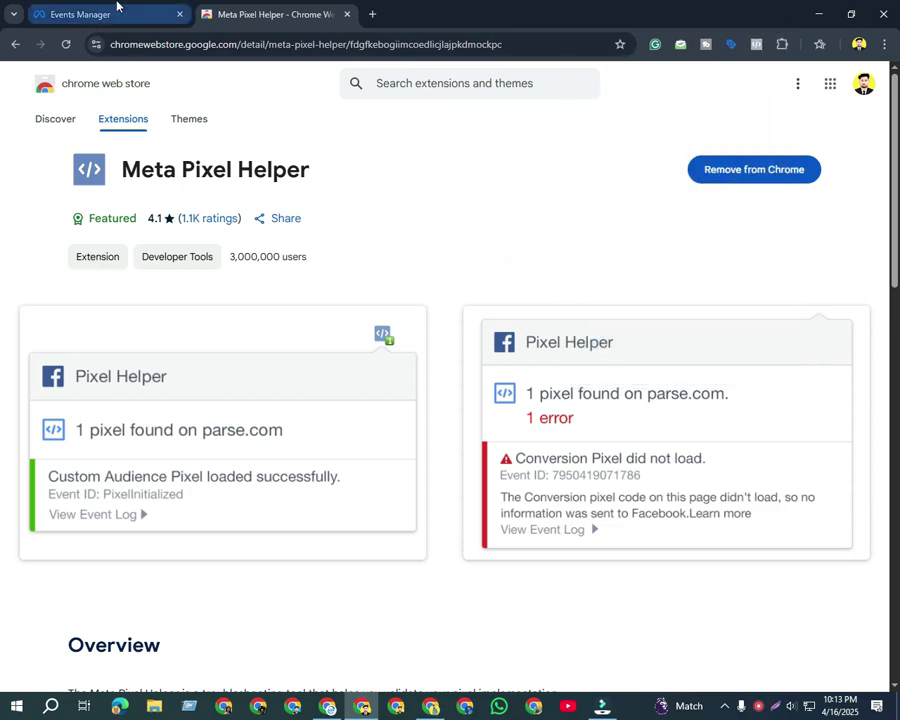
Return to Events Manager, open the account overview, and reload it to refresh the list of connected pixels
{"action": "left_click", "coordinate": [116, 12]}
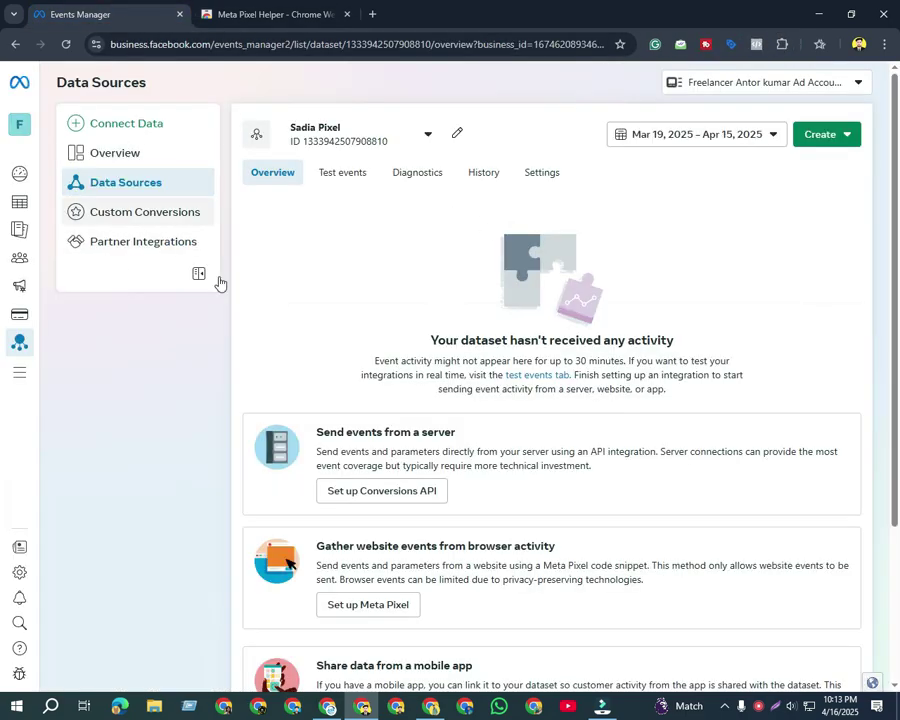
{"action": "left_click", "coordinate": [113, 153]}
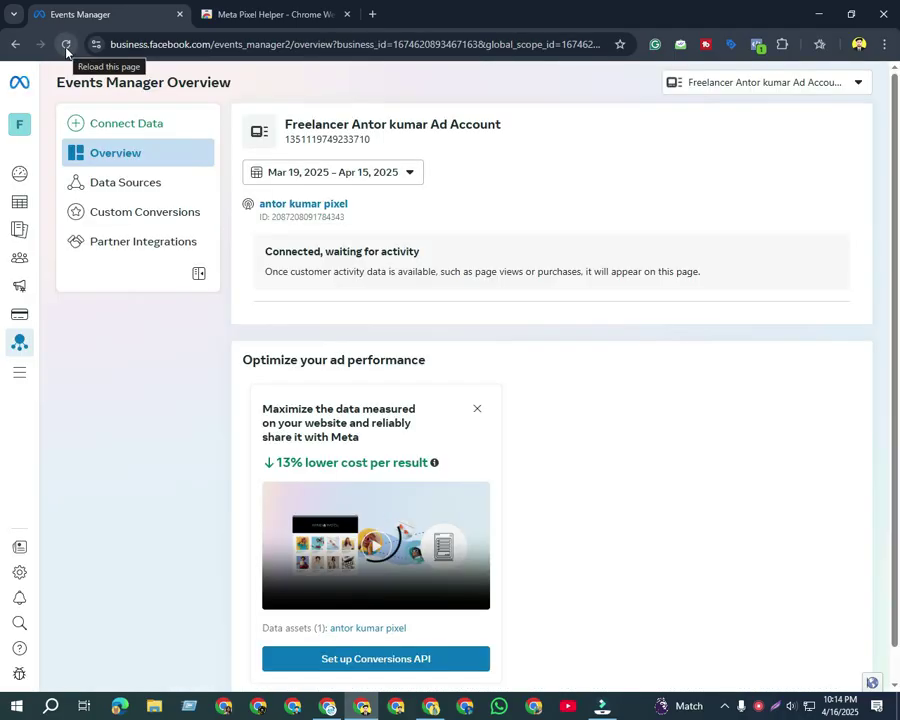
{"action": "left_click", "coordinate": [66, 46]}
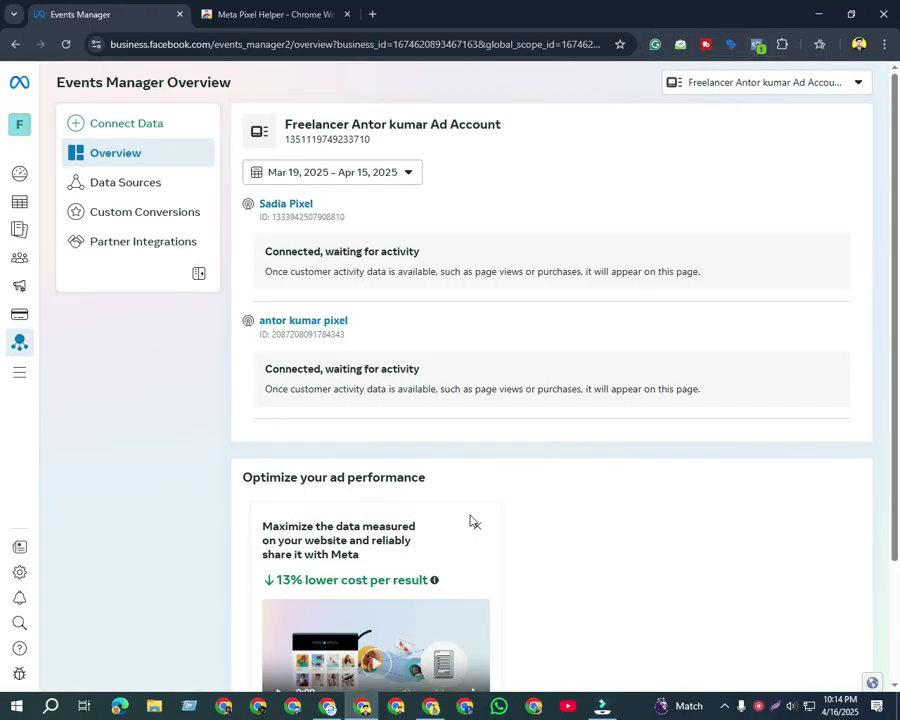
Switch to the WordPress admin and check the Header Footer Code Manager entry among the installed plugins
{"action": "key", "text": "alt+Tab"}
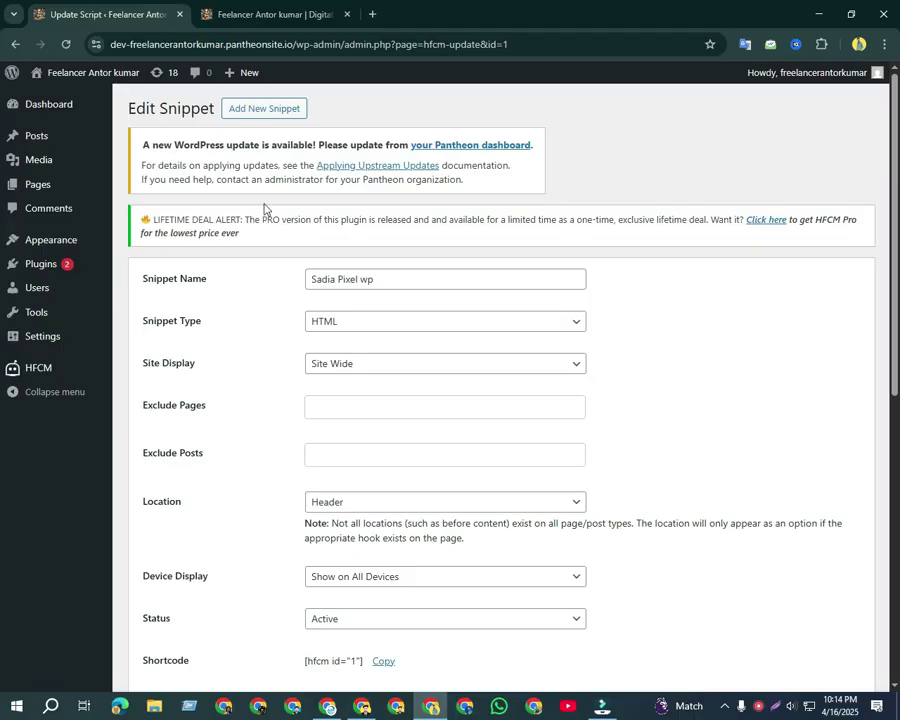
{"action": "mouse_move", "coordinate": [50, 270]}
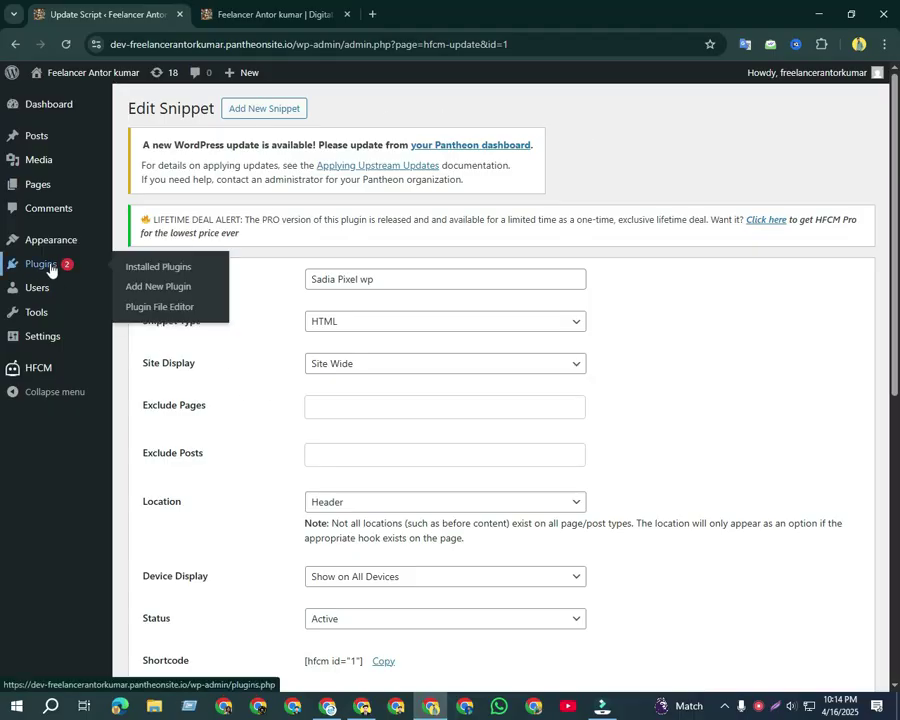
{"action": "left_click", "coordinate": [50, 270]}
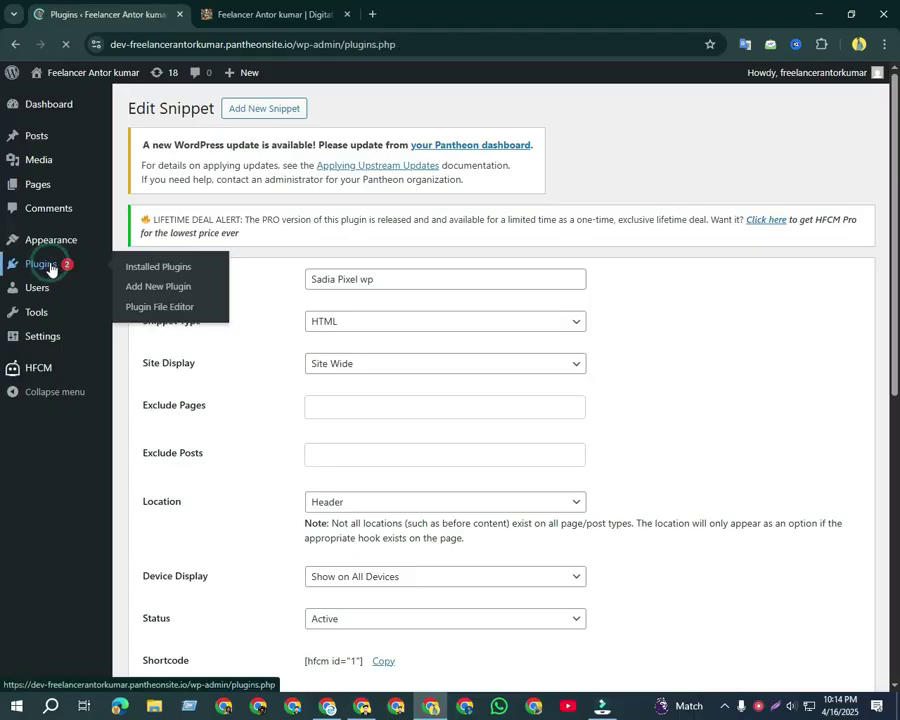
{"action": "scroll", "coordinate": [120, 340], "scroll_direction": "down", "scroll_amount": 1}
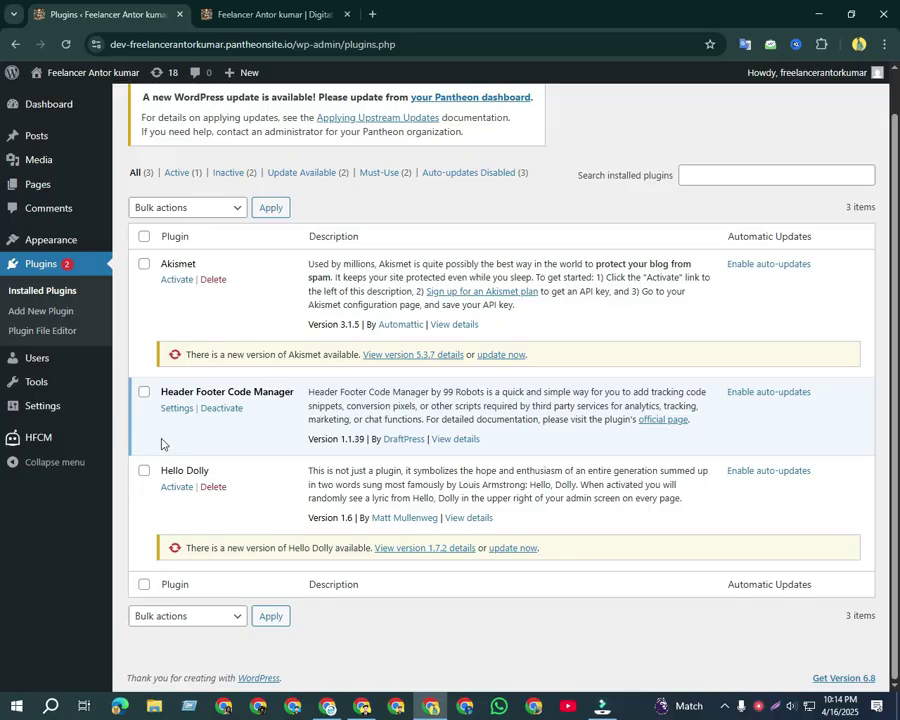
{"action": "mouse_move", "coordinate": [37, 447]}
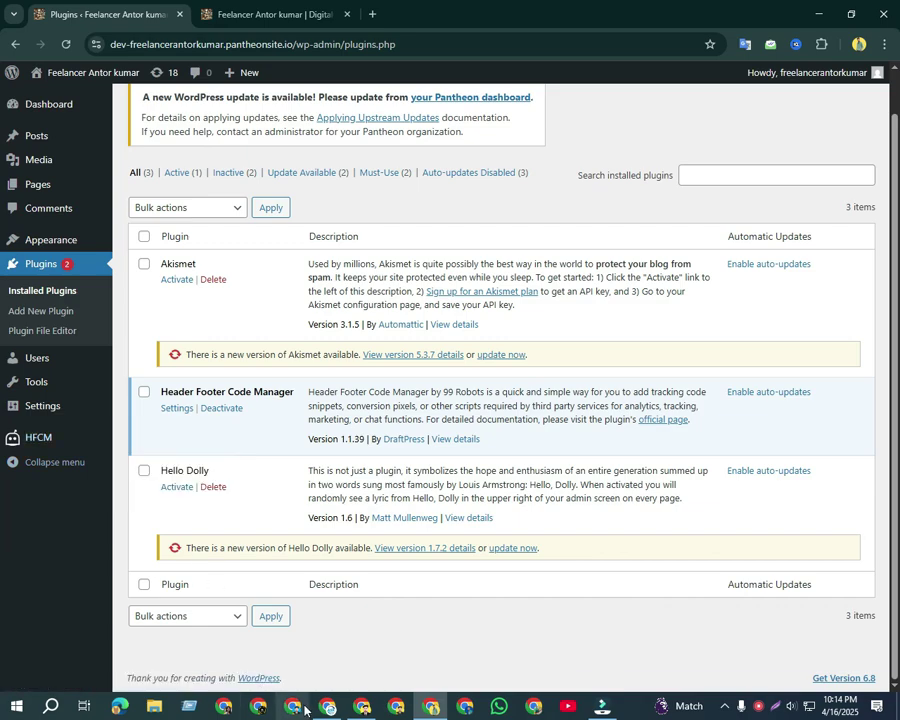
Switch back to Events Manager and review the new pixel's data source page and its connection options
{"action": "left_click", "coordinate": [363, 708]}
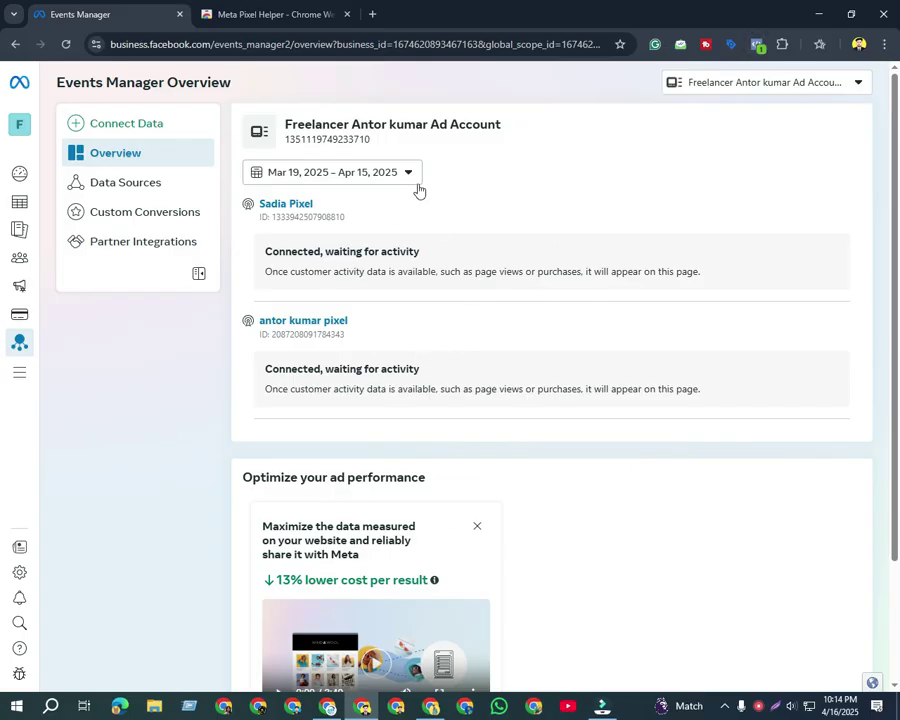
{"action": "left_click", "coordinate": [153, 185]}
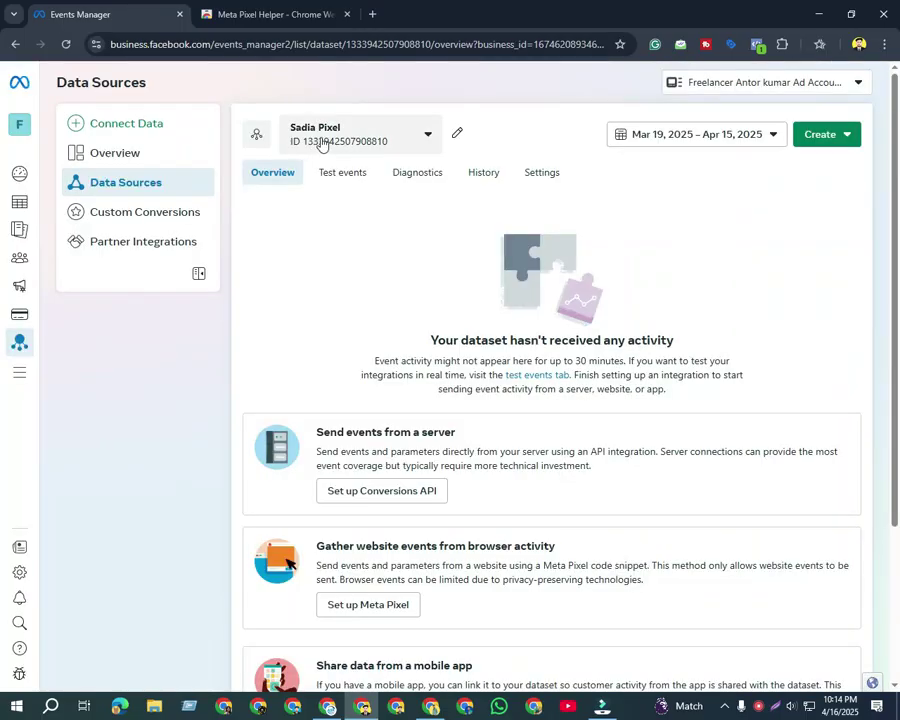
{"action": "scroll", "coordinate": [449, 424], "scroll_direction": "down", "scroll_amount": 2}
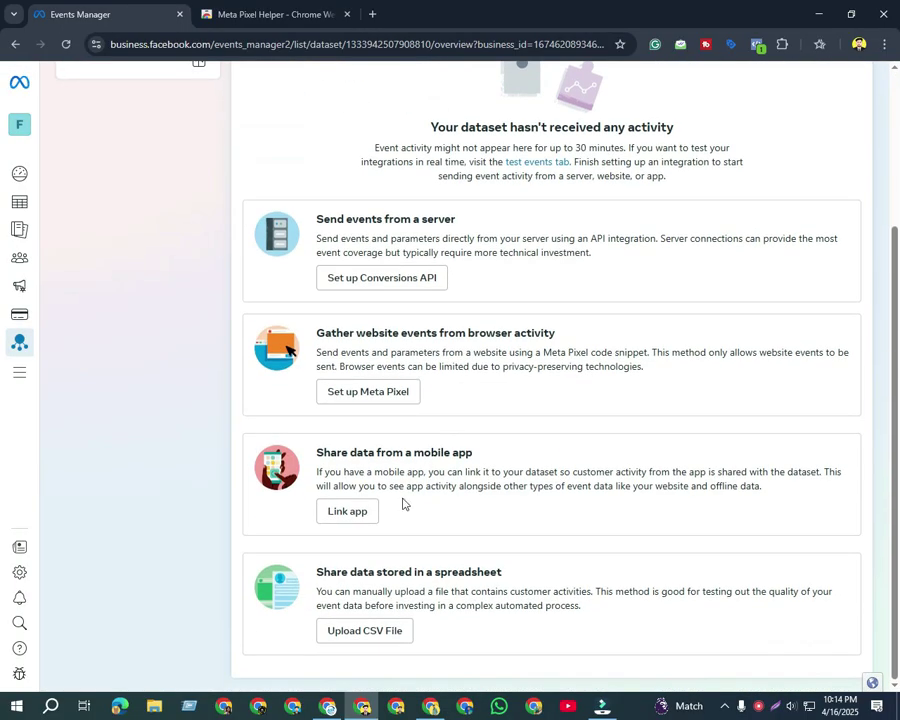
{"action": "scroll", "coordinate": [404, 503], "scroll_direction": "up", "scroll_amount": 2}
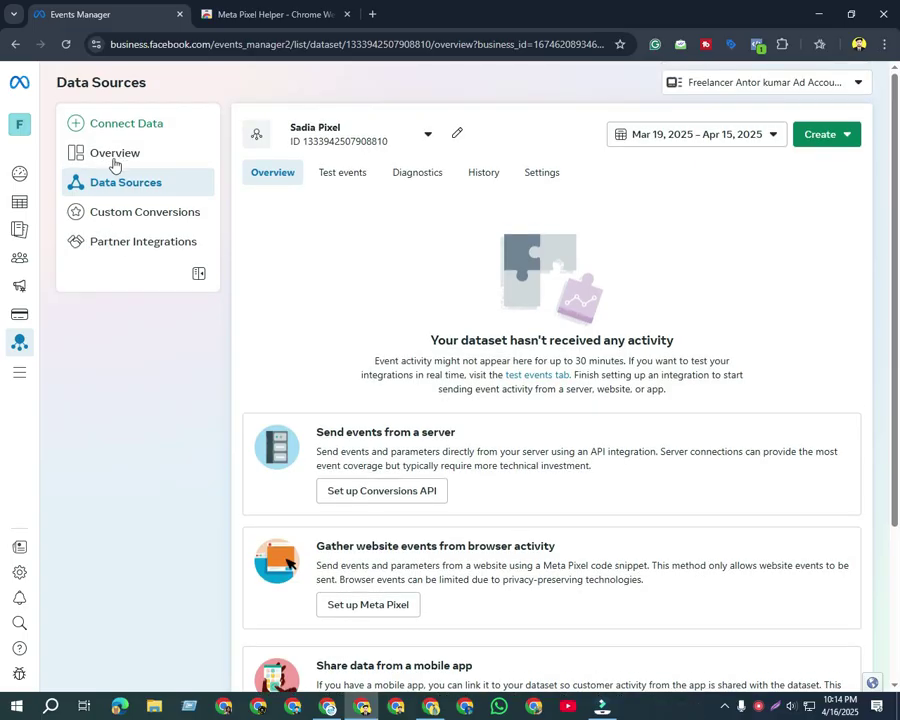
Look through the Custom Conversions page and the Partner Integrations list, and return to the Events Manager overview
{"action": "left_click", "coordinate": [122, 214]}
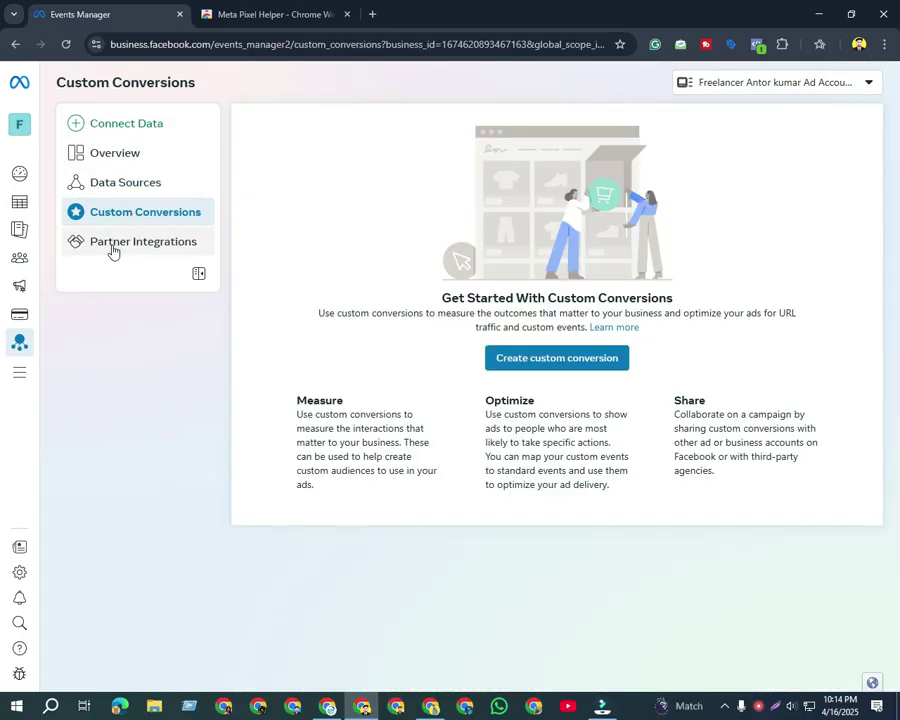
{"action": "left_click", "coordinate": [113, 247]}
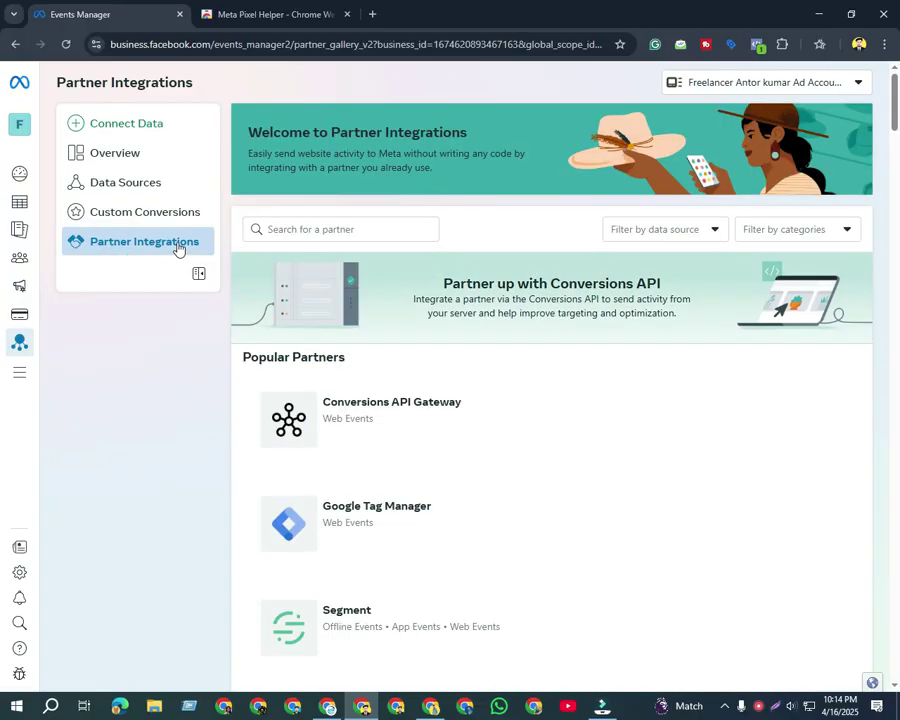
{"action": "scroll", "coordinate": [395, 540], "scroll_direction": "down", "scroll_amount": 5}
{"action": "scroll", "coordinate": [394, 538], "scroll_direction": "down", "scroll_amount": 2}
{"action": "scroll", "coordinate": [394, 538], "scroll_direction": "up", "scroll_amount": 3}
{"action": "scroll", "coordinate": [393, 512], "scroll_direction": "down", "scroll_amount": 6}
{"action": "scroll", "coordinate": [393, 512], "scroll_direction": "down", "scroll_amount": 10}
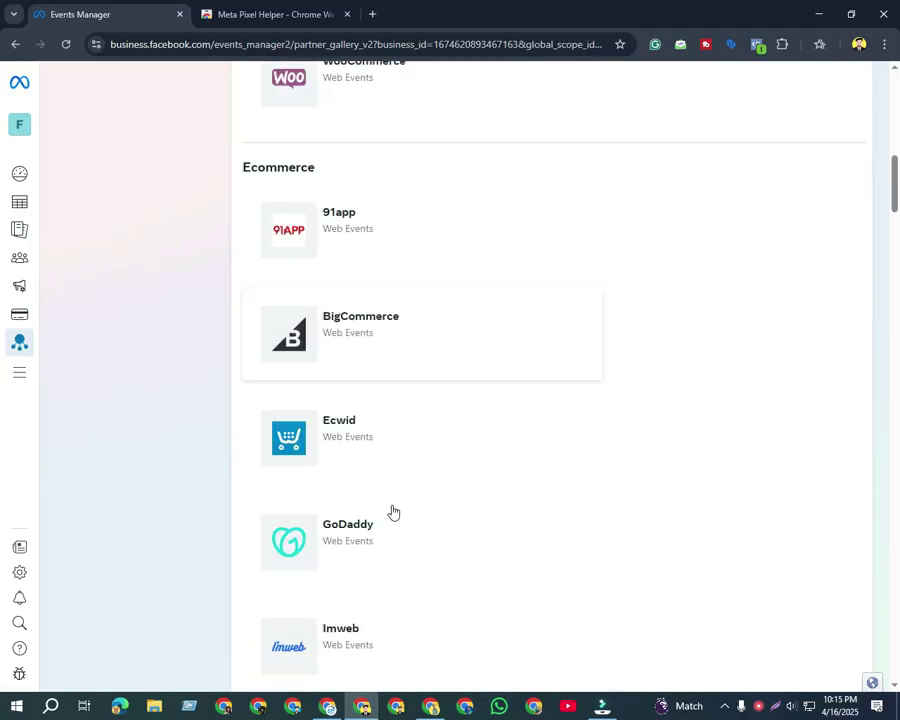
{"action": "scroll", "coordinate": [391, 512], "scroll_direction": "down", "scroll_amount": 5}
{"action": "scroll", "coordinate": [392, 505], "scroll_direction": "up", "scroll_amount": 15}
{"action": "scroll", "coordinate": [394, 500], "scroll_direction": "up", "scroll_amount": 6}
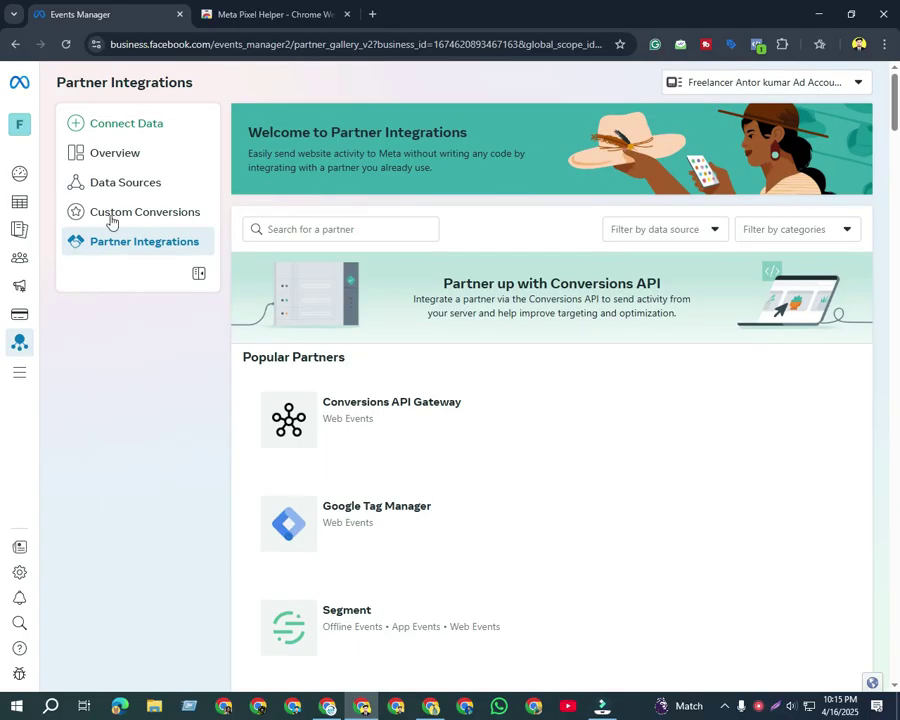
{"action": "left_click", "coordinate": [112, 160]}
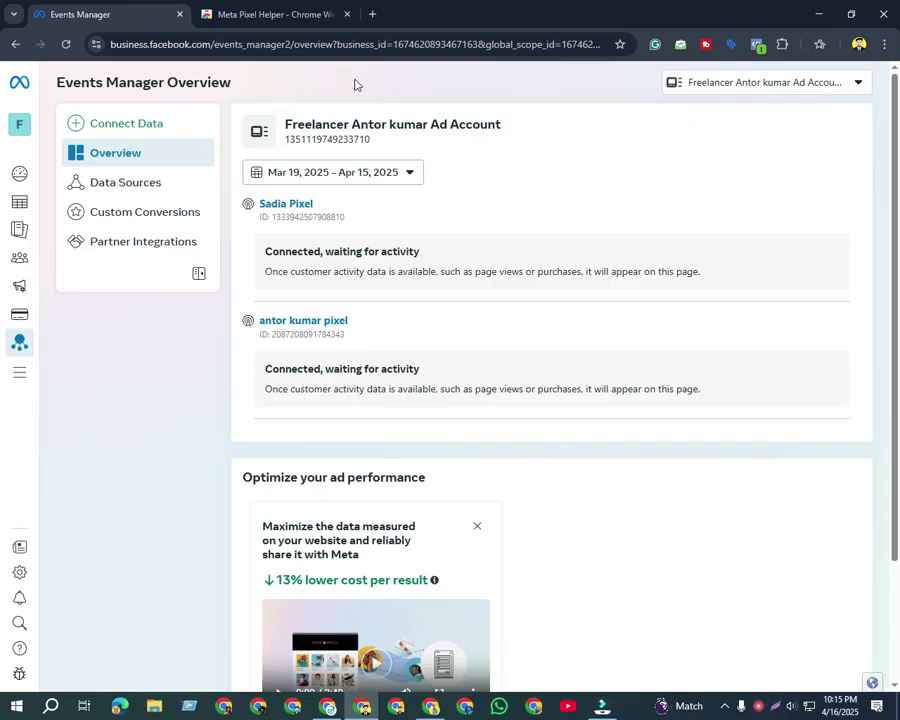
Search Google for "facebook ads manager" in a new tab, close the Events Manager tab, and open the Ads Manager site
{"action": "left_click", "coordinate": [372, 14]}
{"action": "left_click", "coordinate": [316, 36]}
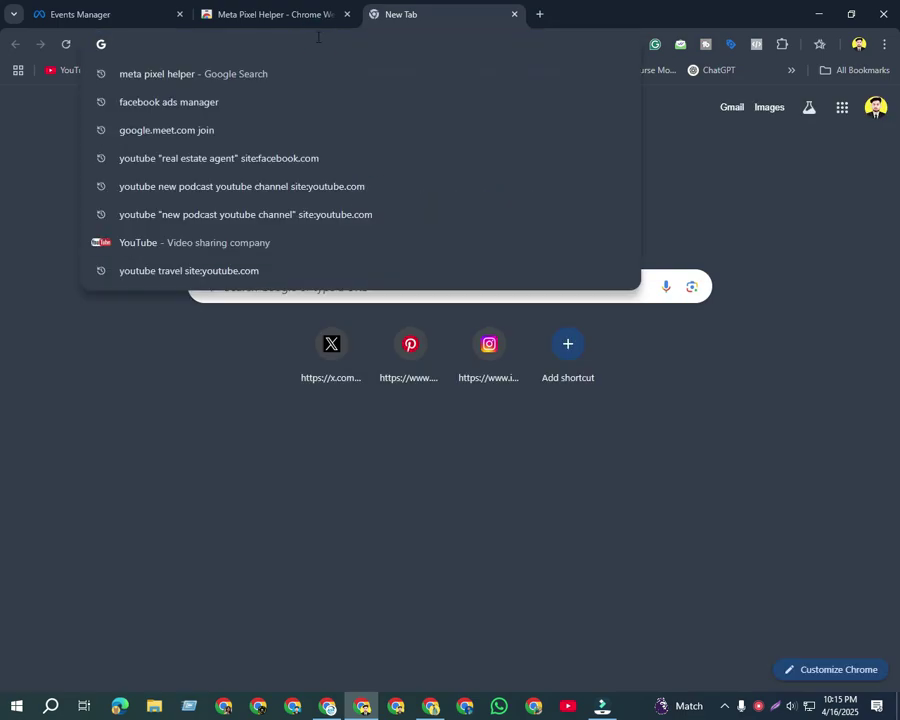
{"action": "left_click", "coordinate": [195, 102]}
{"action": "left_click", "coordinate": [180, 14]}
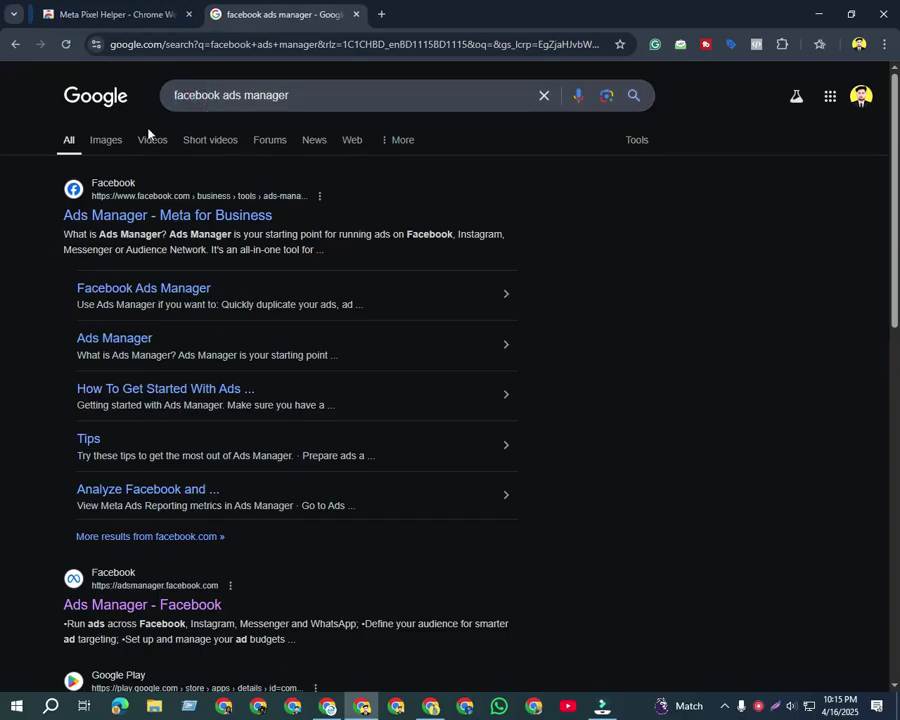
{"action": "scroll", "coordinate": [104, 466], "scroll_direction": "down", "scroll_amount": 3}
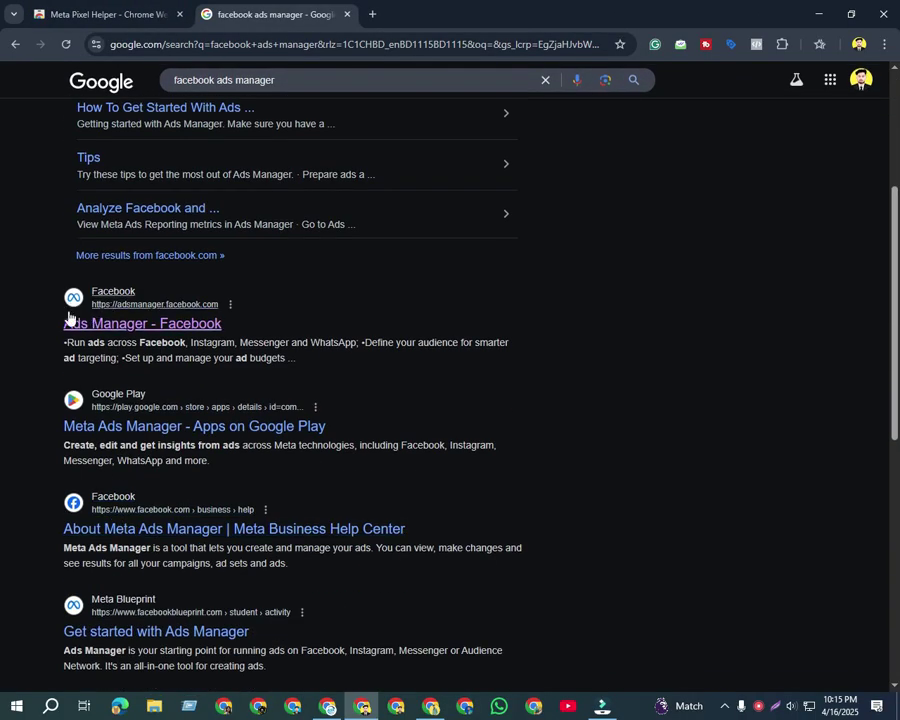
{"action": "scroll", "coordinate": [68, 300], "scroll_direction": "up", "scroll_amount": 3}
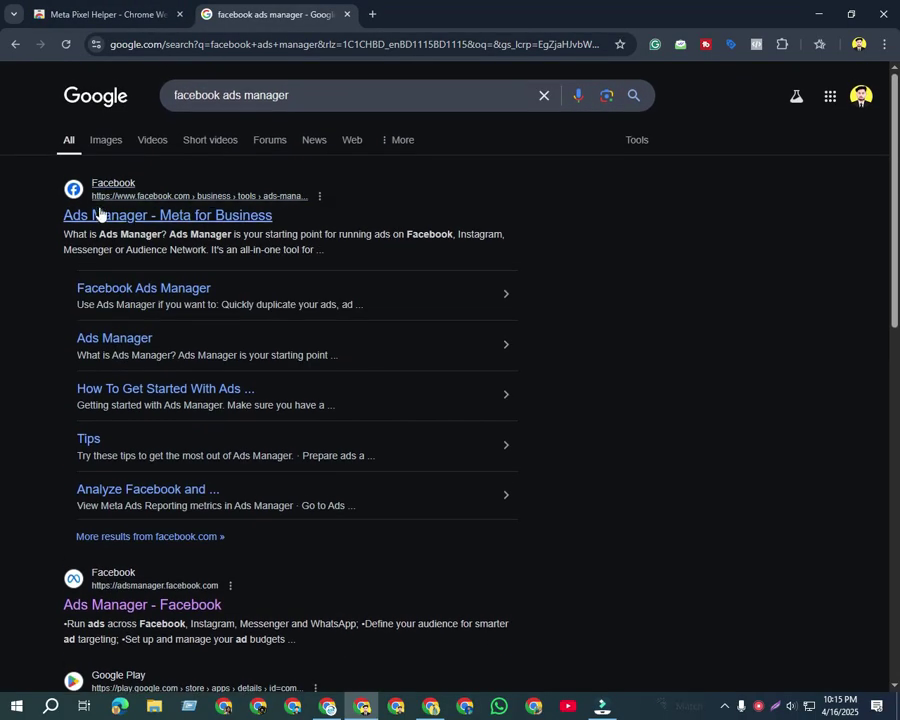
{"action": "scroll", "coordinate": [144, 448], "scroll_direction": "down", "scroll_amount": 3}
{"action": "scroll", "coordinate": [120, 326], "scroll_direction": "up", "scroll_amount": 3}
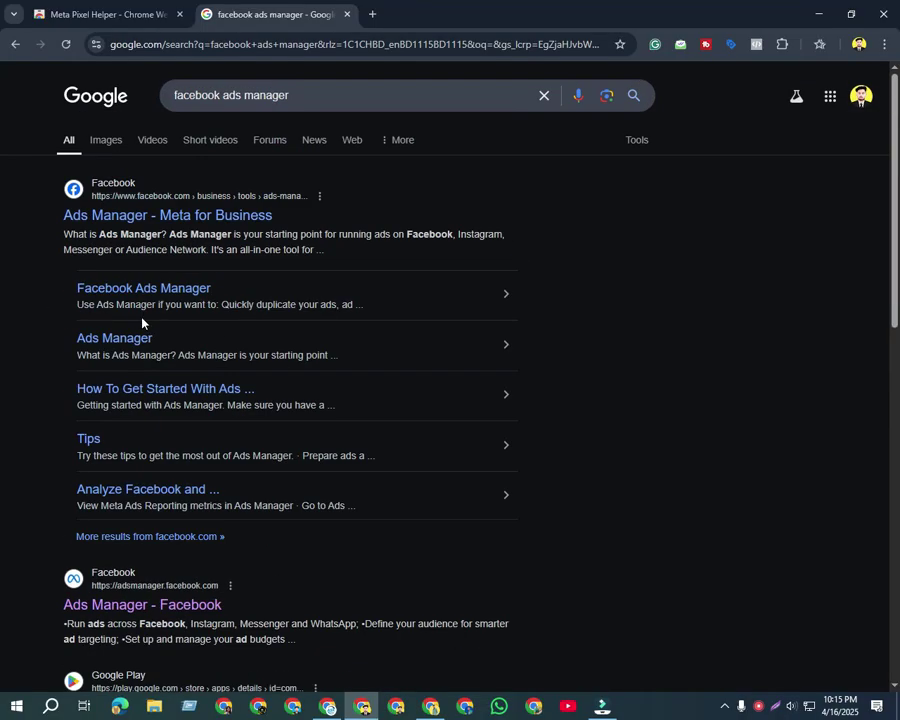
{"action": "scroll", "coordinate": [145, 426], "scroll_direction": "down", "scroll_amount": 3}
{"action": "left_click", "coordinate": [117, 324]}
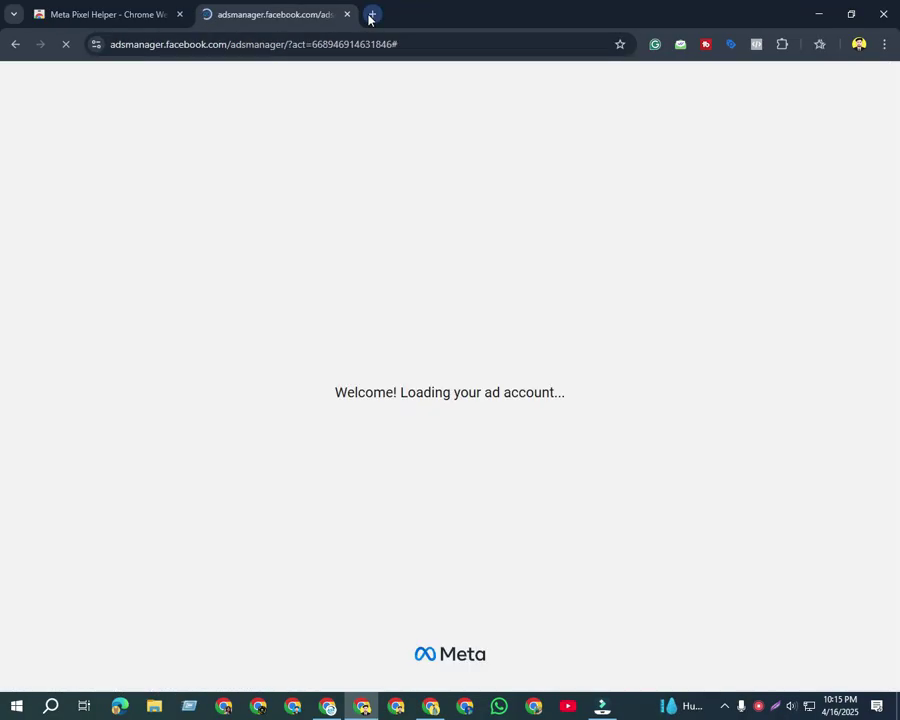
Open Facebook in a new tab, expand its shortcuts to locate the Ads Manager entry, and return to the Ads Manager tab
{"action": "left_click", "coordinate": [370, 15]}
{"action": "left_click", "coordinate": [135, 70]}
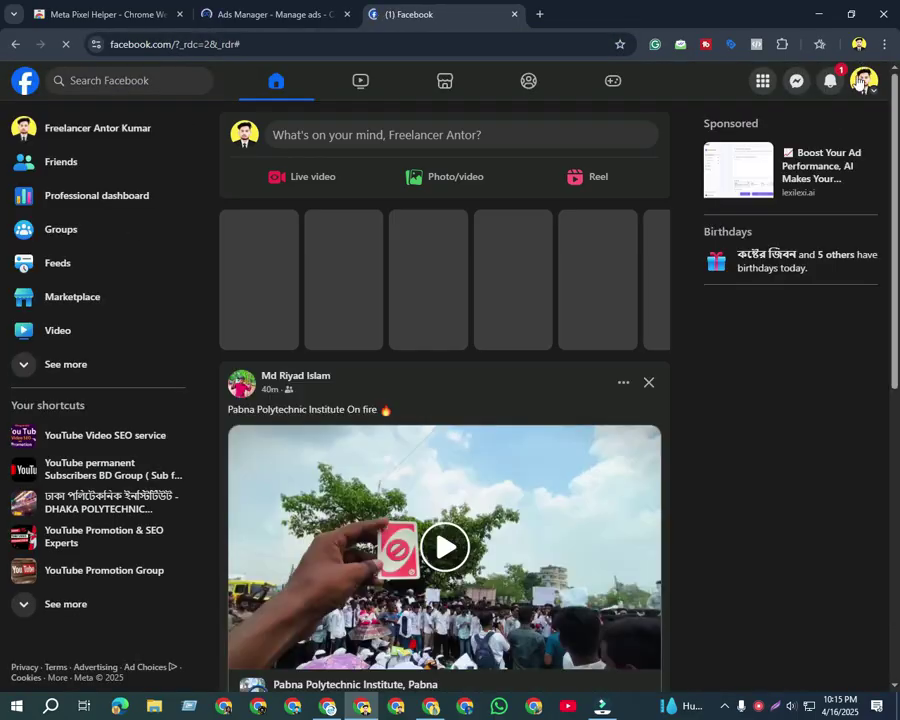
{"action": "left_click", "coordinate": [36, 363]}
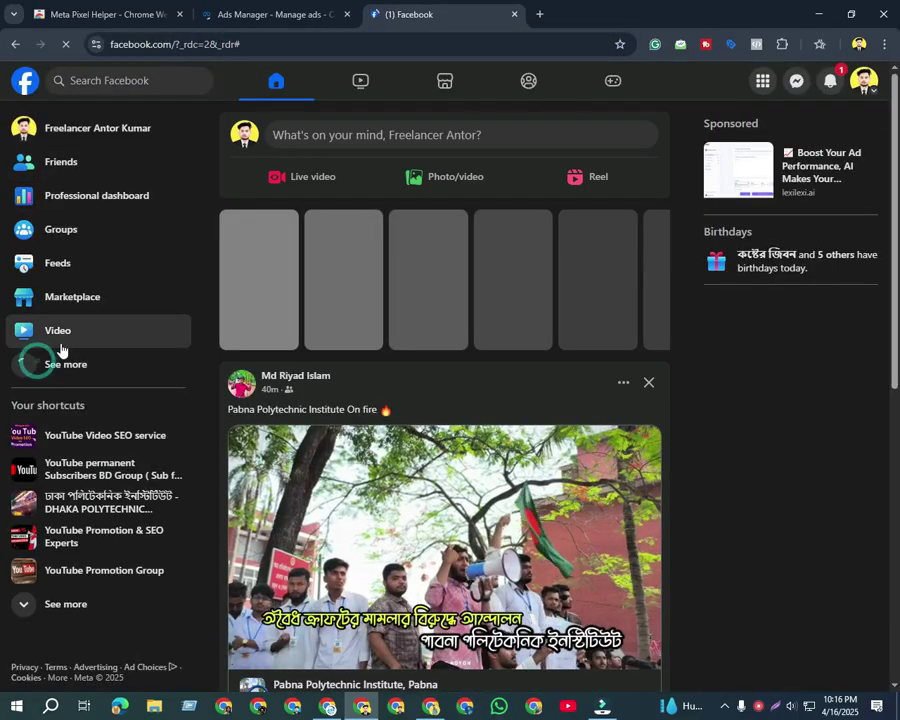
{"action": "scroll", "coordinate": [55, 370], "scroll_direction": "down", "scroll_amount": 3}
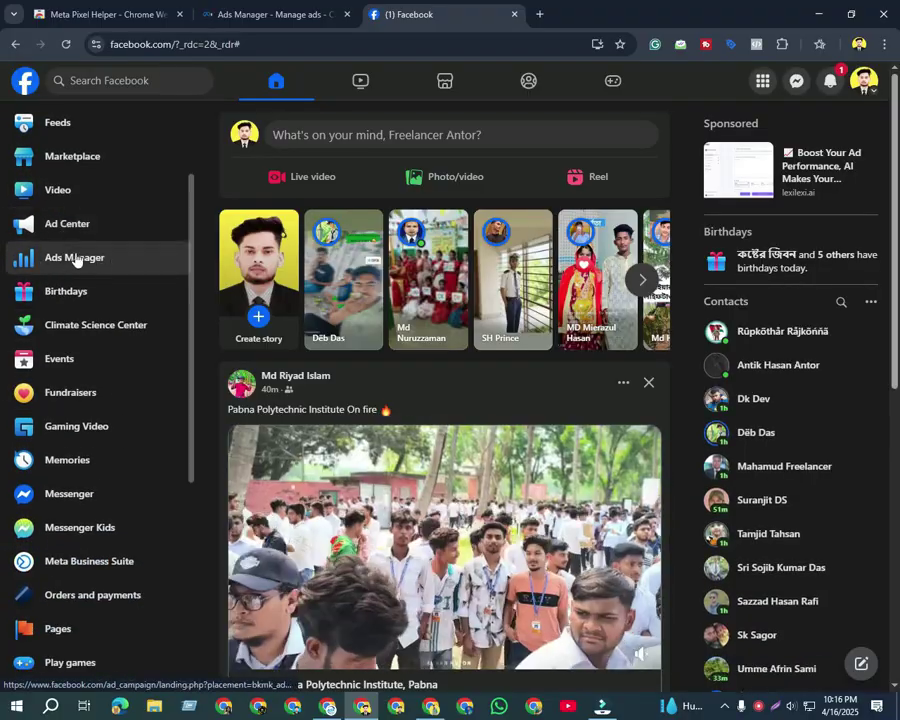
{"action": "left_click", "coordinate": [265, 14]}
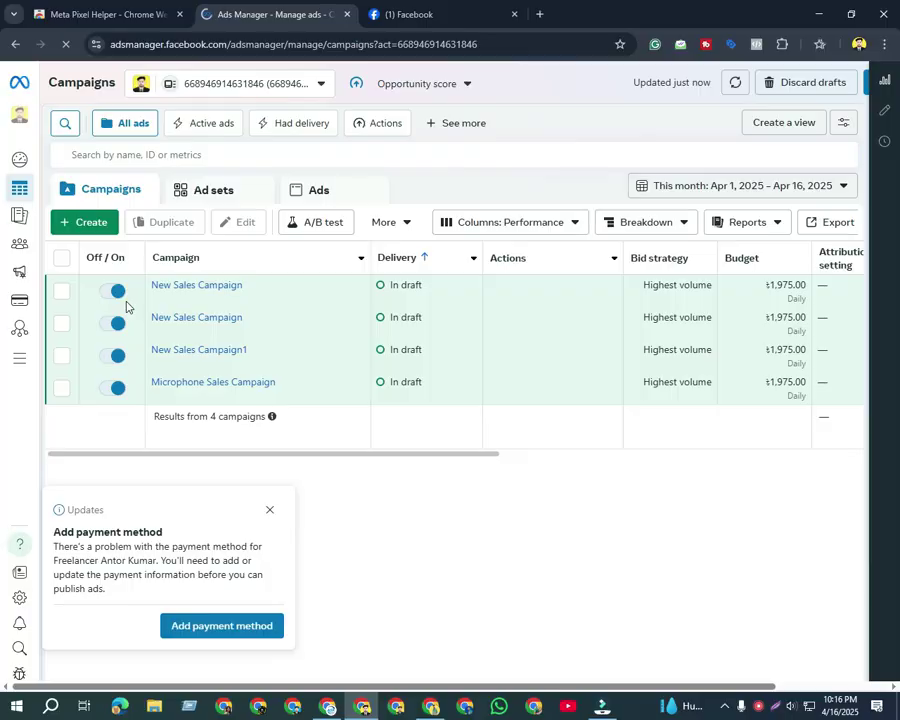
Dismiss the payment method notice and open Events Manager from the complete list of Ads Manager tools
{"action": "left_click", "coordinate": [269, 510]}
{"action": "mouse_move", "coordinate": [24, 338]}
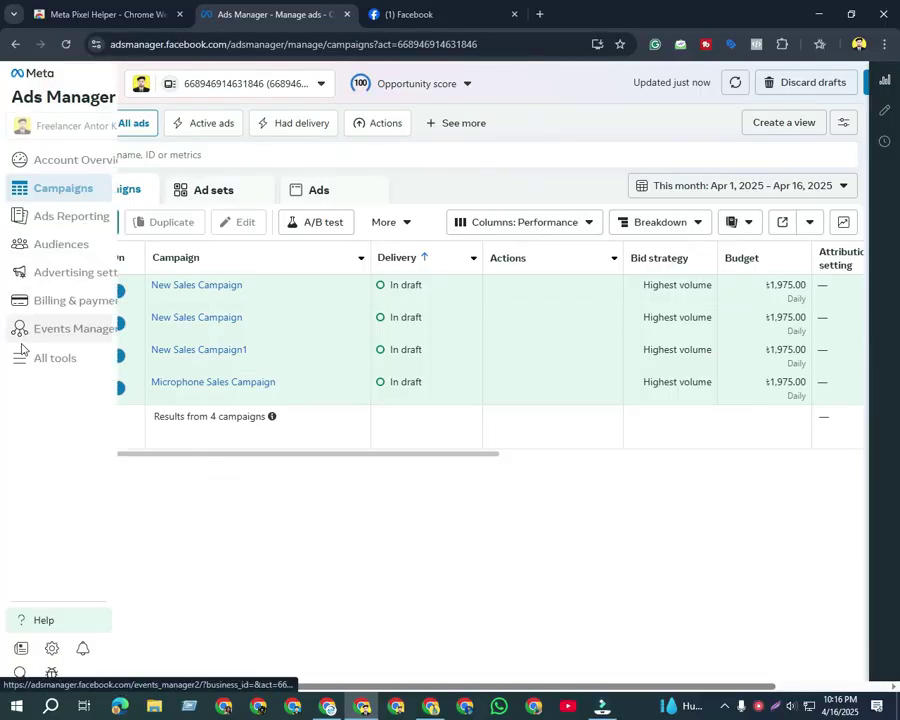
{"action": "left_click", "coordinate": [18, 362]}
{"action": "scroll", "coordinate": [570, 580], "scroll_direction": "down", "scroll_amount": 1}
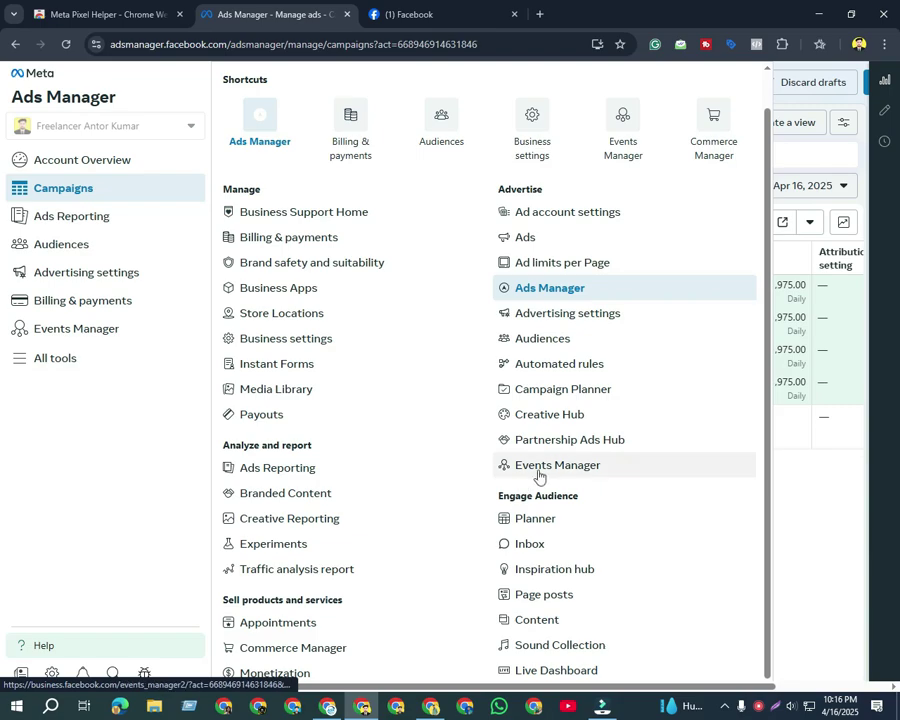
{"action": "left_click", "coordinate": [547, 468]}
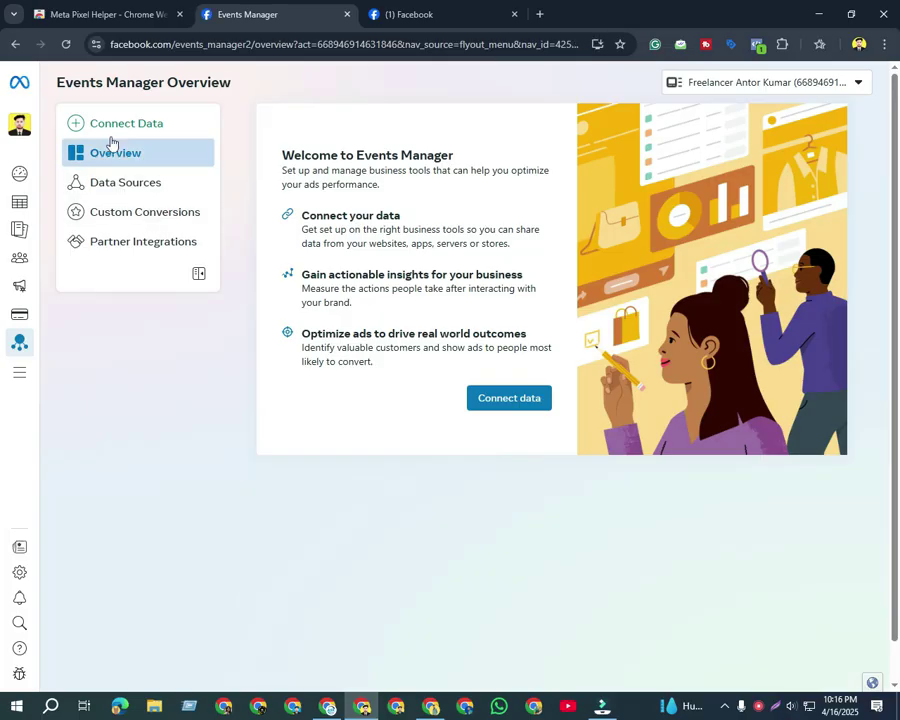
View the data source types offered for a new connection, cancel it, and check the ad account selector
{"action": "left_click", "coordinate": [104, 128]}
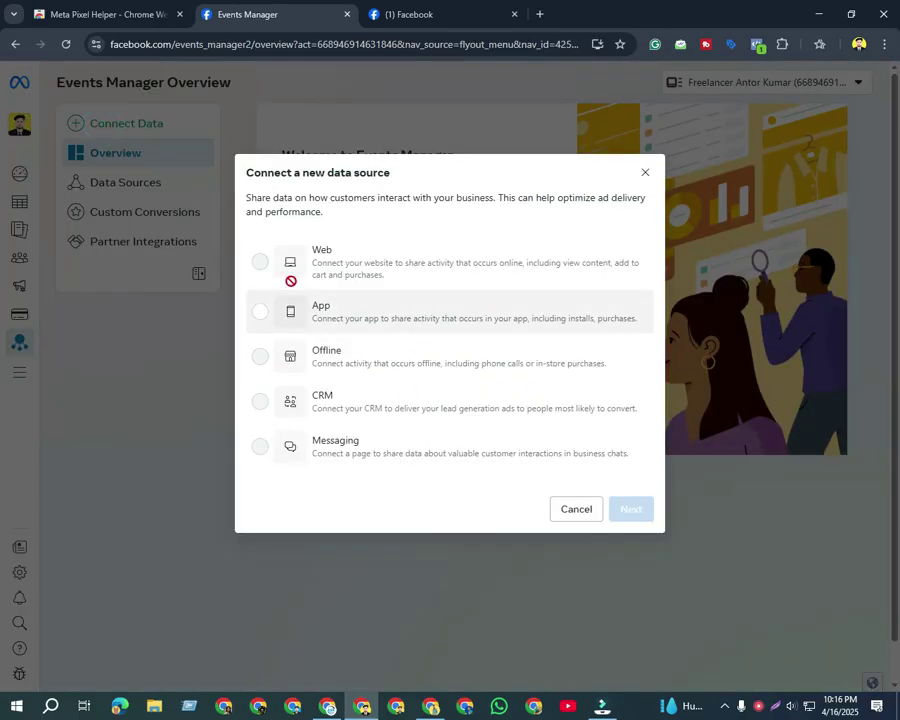
{"action": "left_click", "coordinate": [645, 172]}
{"action": "left_click", "coordinate": [853, 83]}
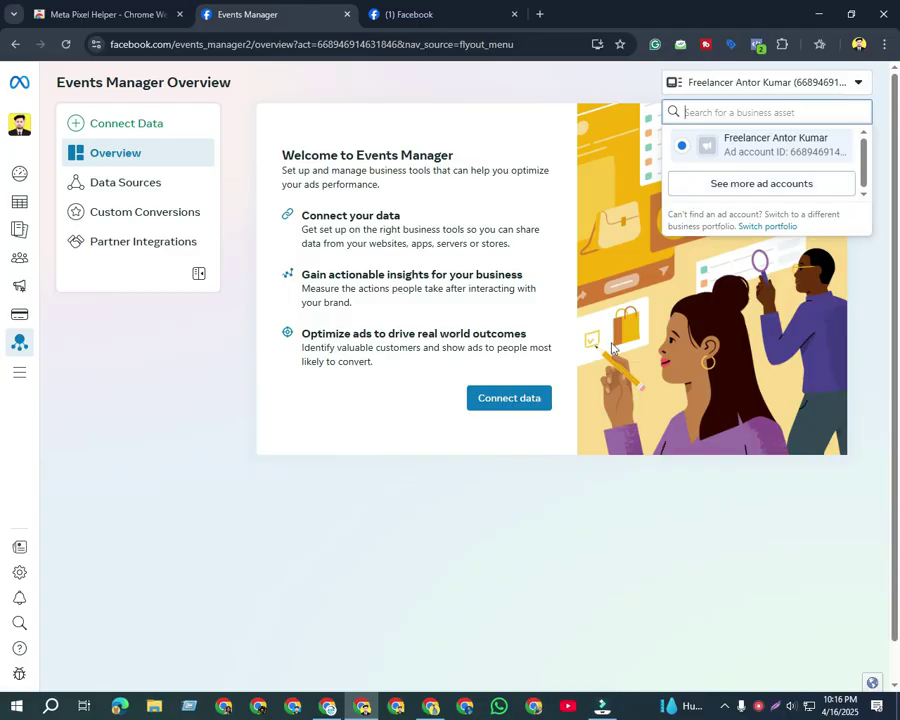
{"action": "left_click", "coordinate": [422, 672]}
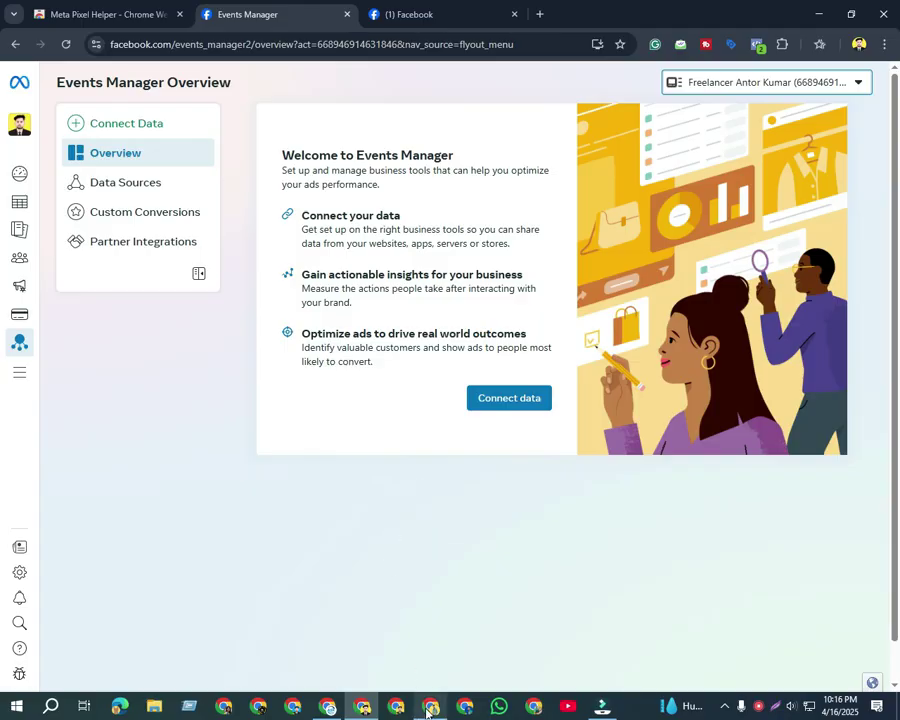
Switch to the WordPress Plugins page, review the Header Footer Code Manager plugin and its HFCM options, and return to Events Manager
{"action": "key", "text": "alt+Tab"}
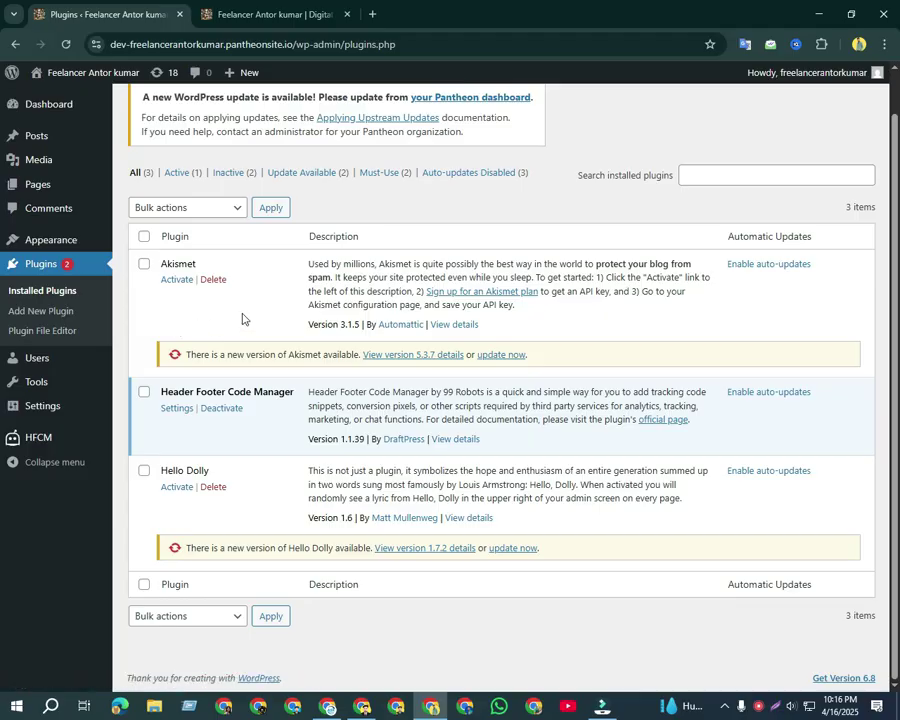
{"action": "mouse_move", "coordinate": [35, 445]}
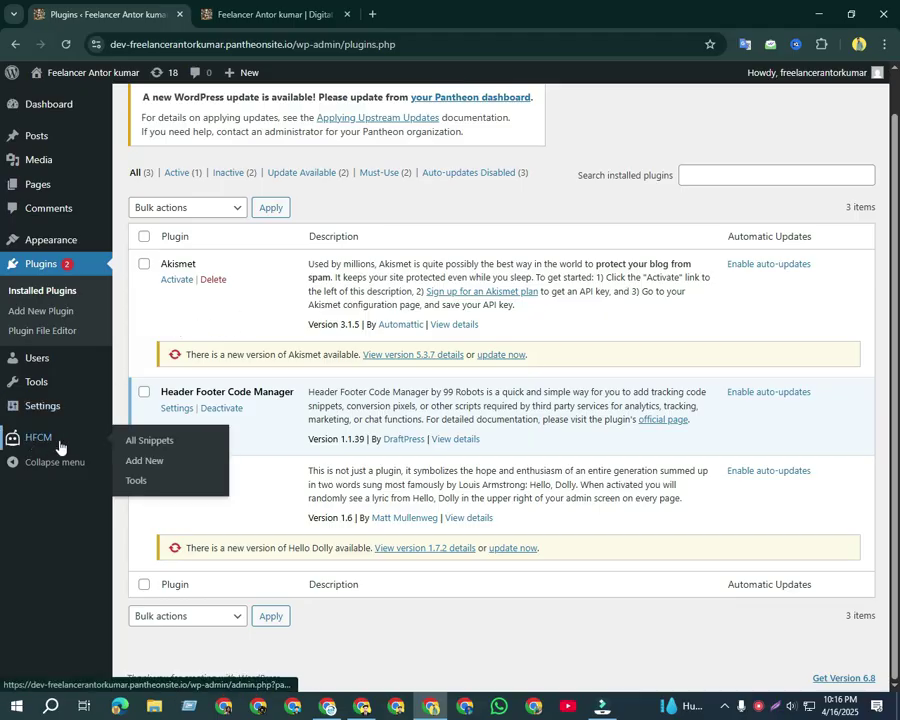
{"action": "scroll", "coordinate": [231, 210], "scroll_direction": "up", "scroll_amount": 1}
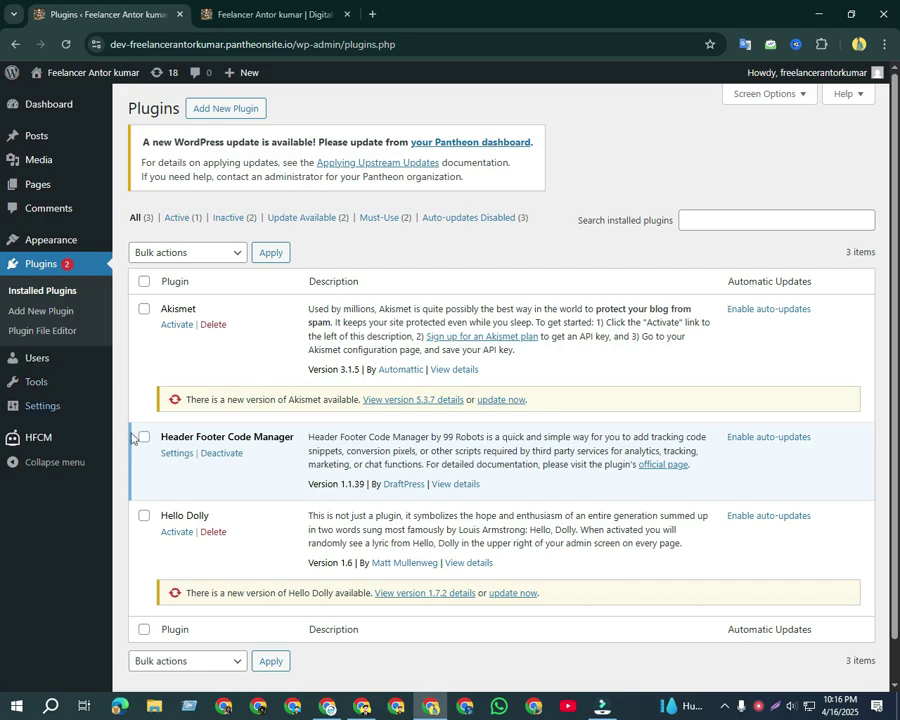
{"action": "left_click", "coordinate": [362, 705]}
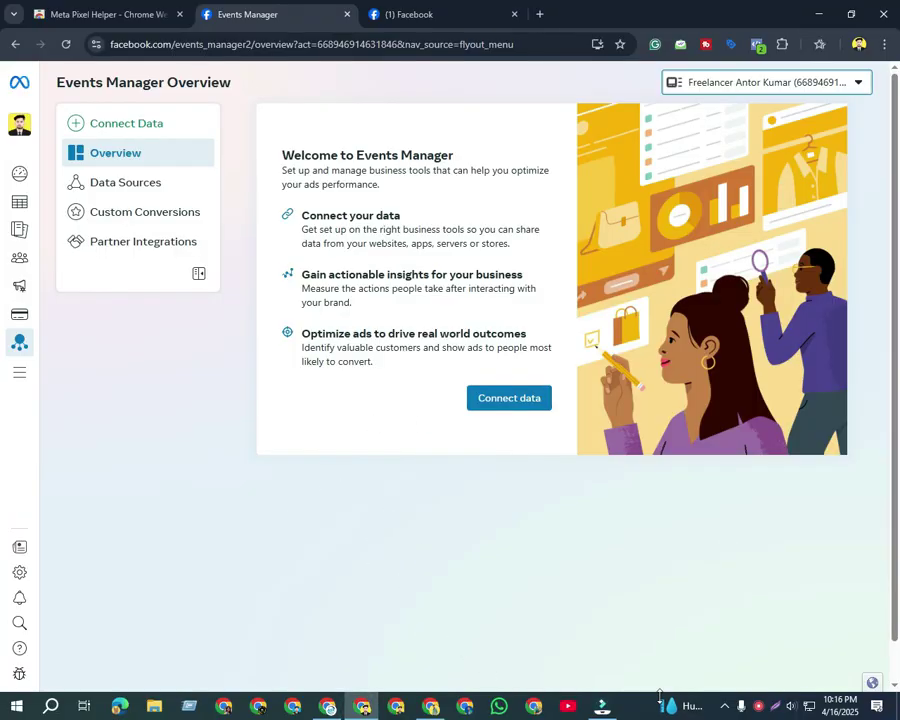
{"action": "left_click", "coordinate": [757, 707]}
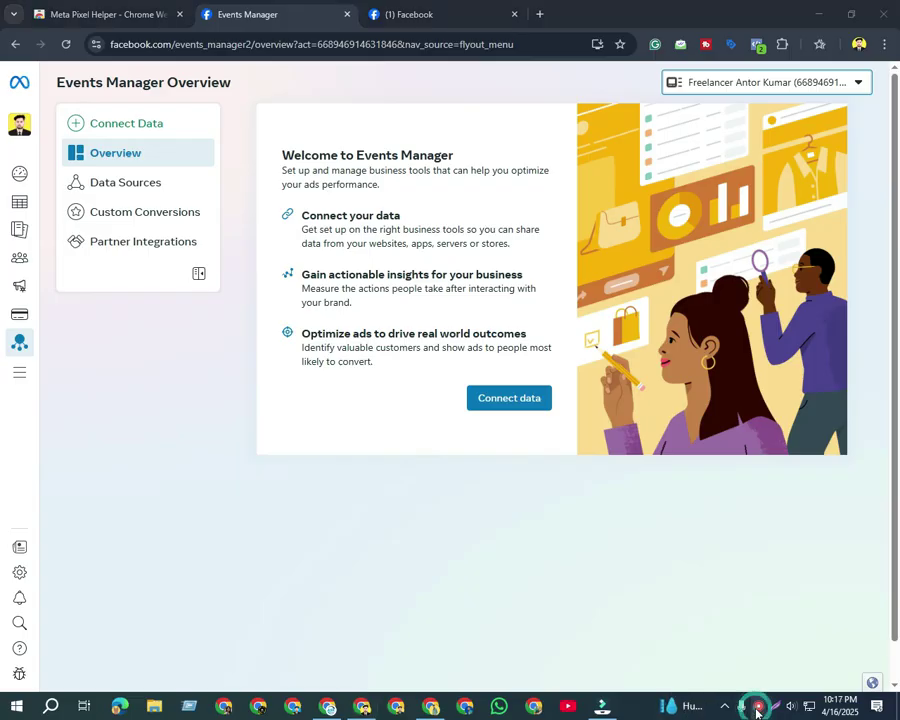
{"action": "left_click", "coordinate": [755, 677]}
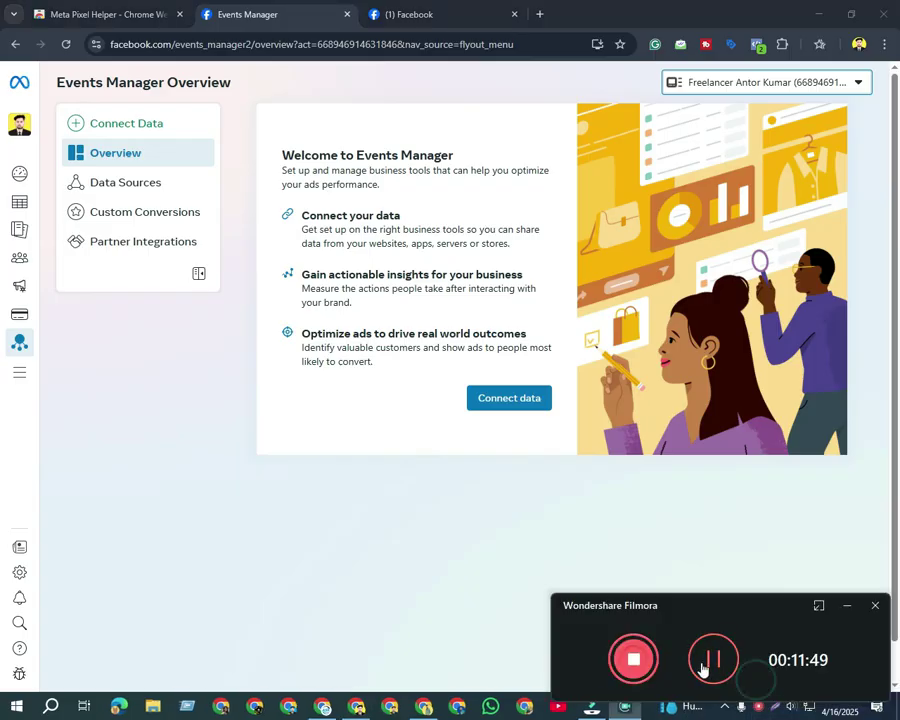